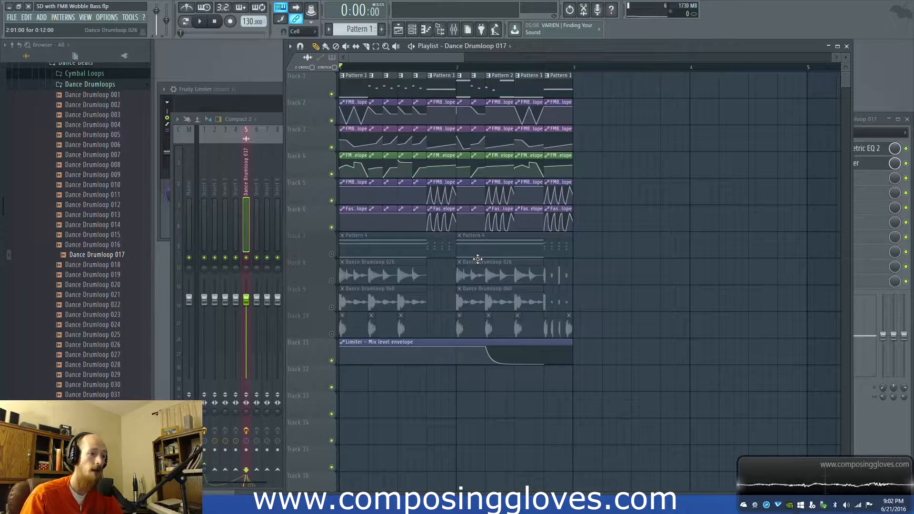
Step: Examine the effects chain on mixer Insert 1 and play the FM8 bass arrangement in the playlist
right_click(421, 67)
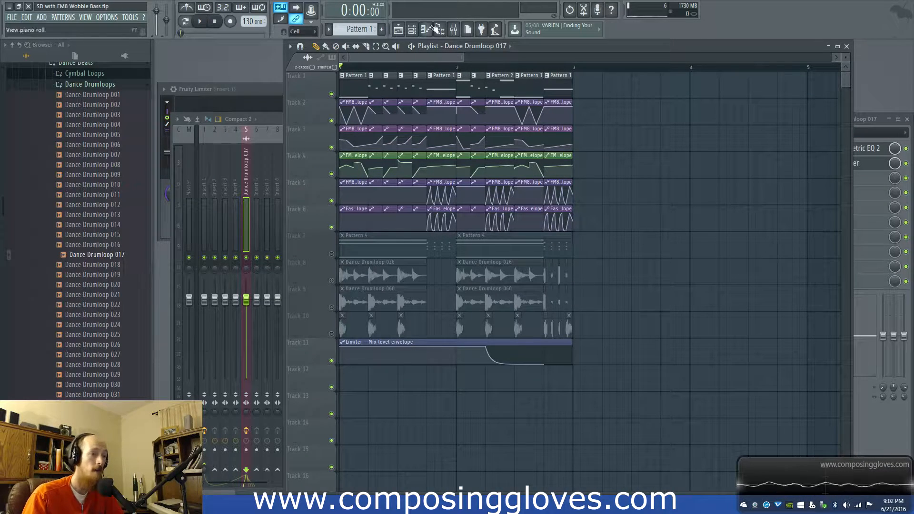
click(454, 29)
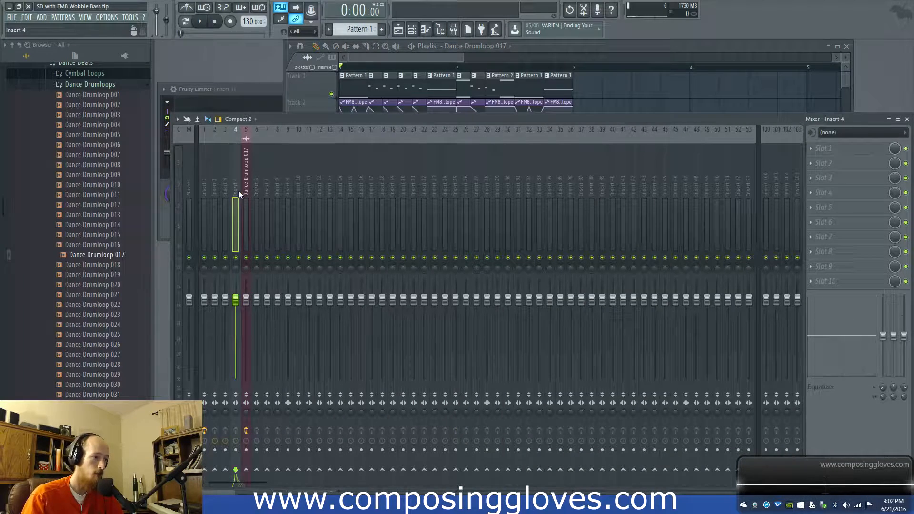
click(205, 191)
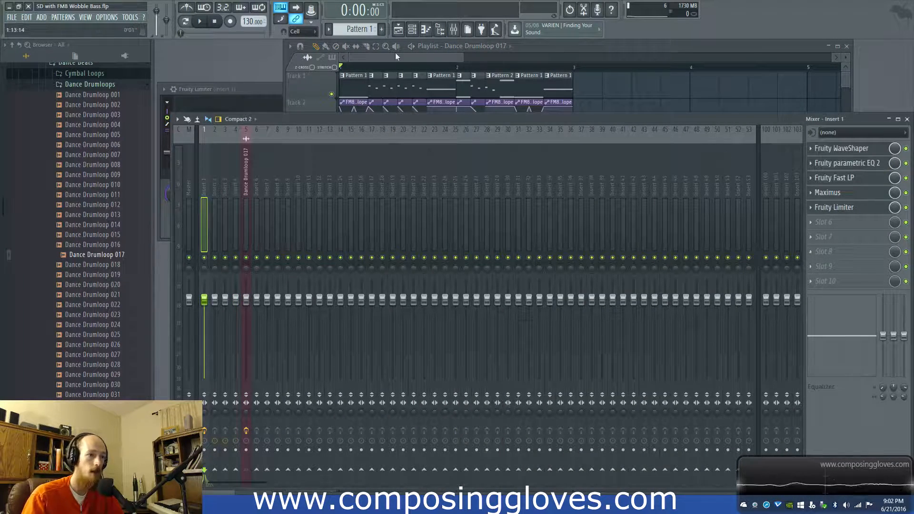
click(372, 59)
key(space)
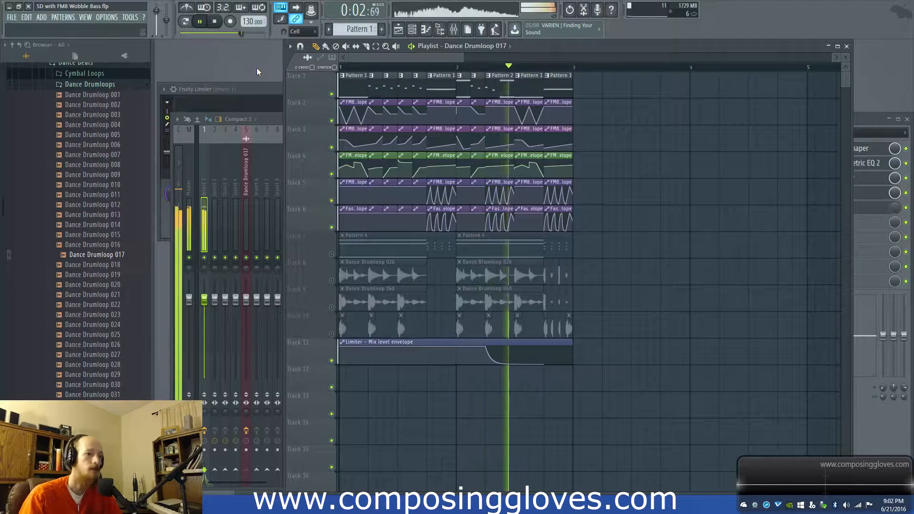
key(space)
Step: Unmute playlist tracks 7 to 10 and play the arrangement with the drum loops and Pattern 4 included
key(F6)
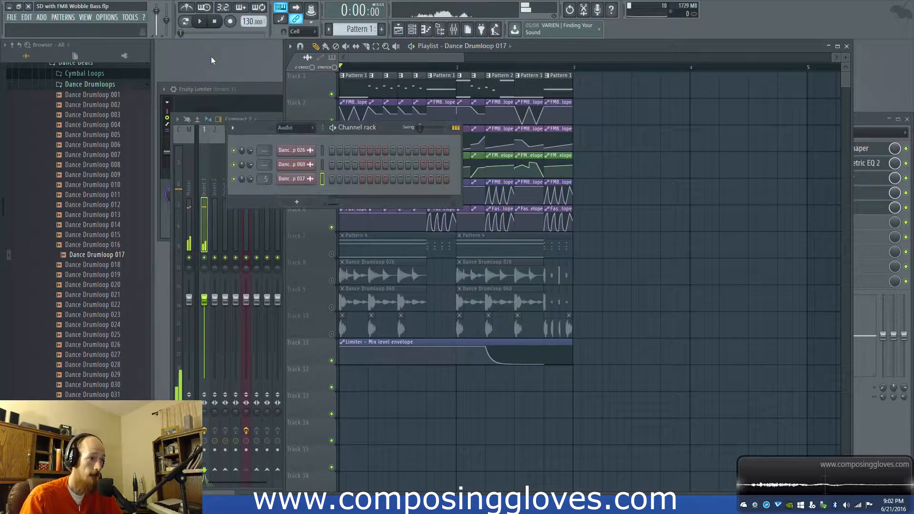
click(384, 59)
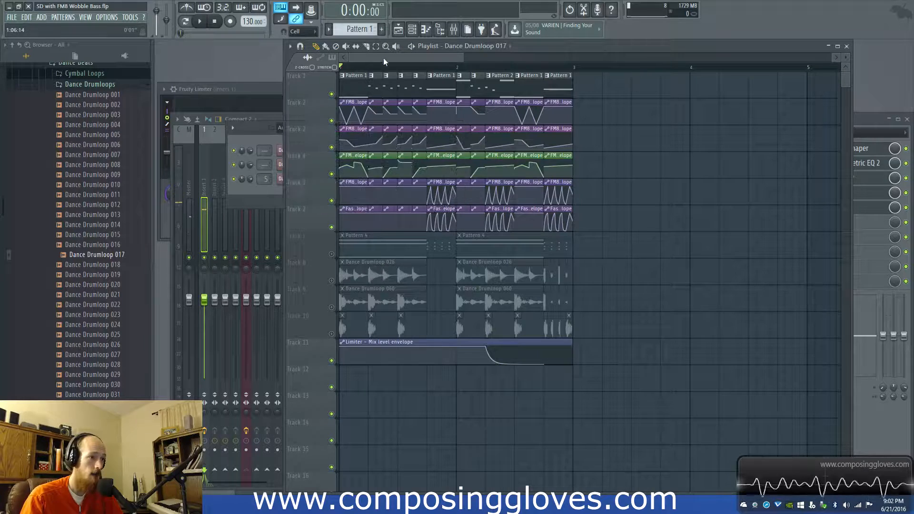
click(331, 254)
click(331, 281)
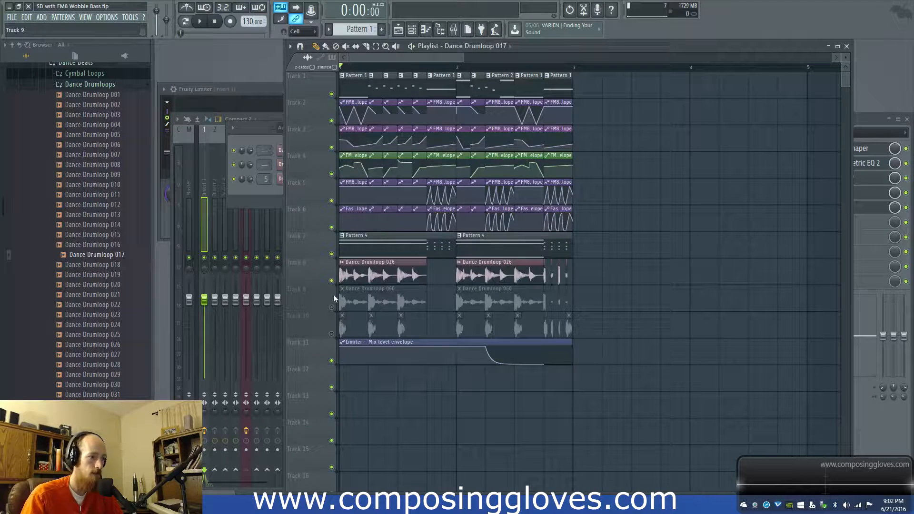
click(332, 307)
click(332, 334)
key(space)
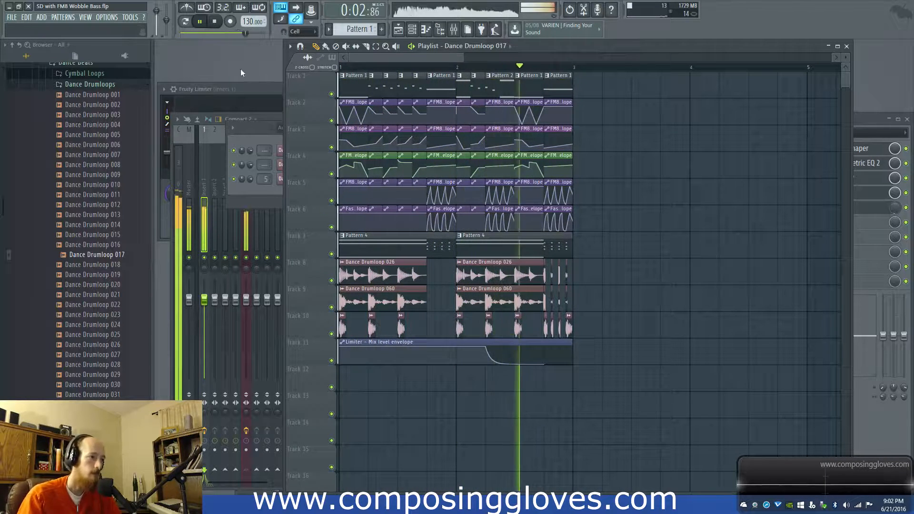
key(space)
drag(446, 65, 340, 67)
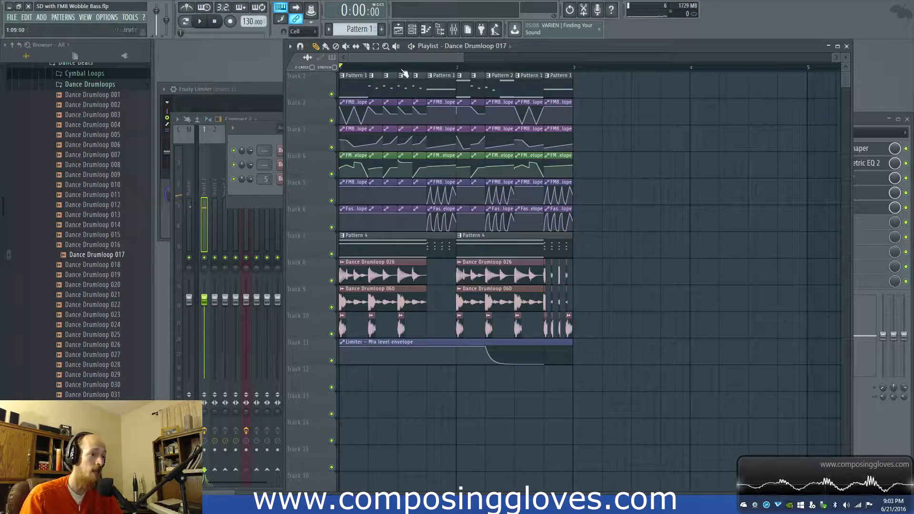
Step: Mute playlist tracks 7 to 11, covering Pattern 4, the drum loops and the Limiter mix level envelope
click(453, 29)
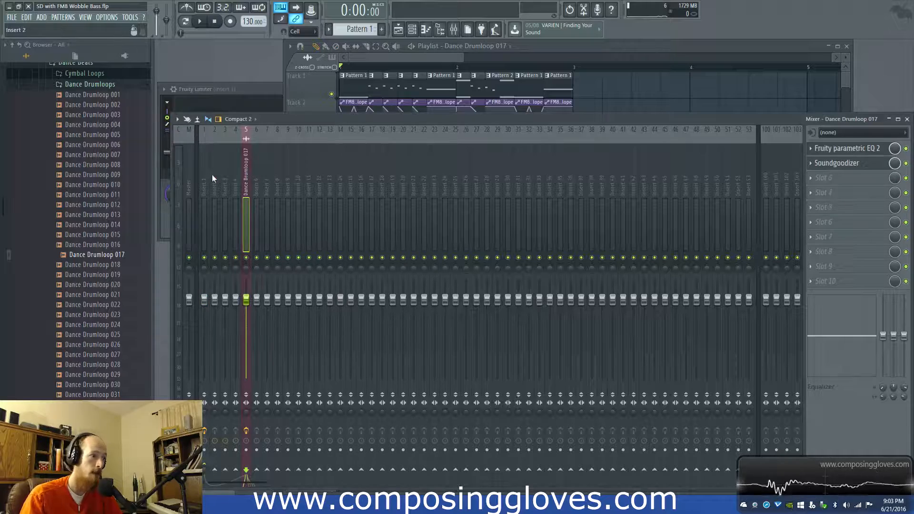
click(363, 59)
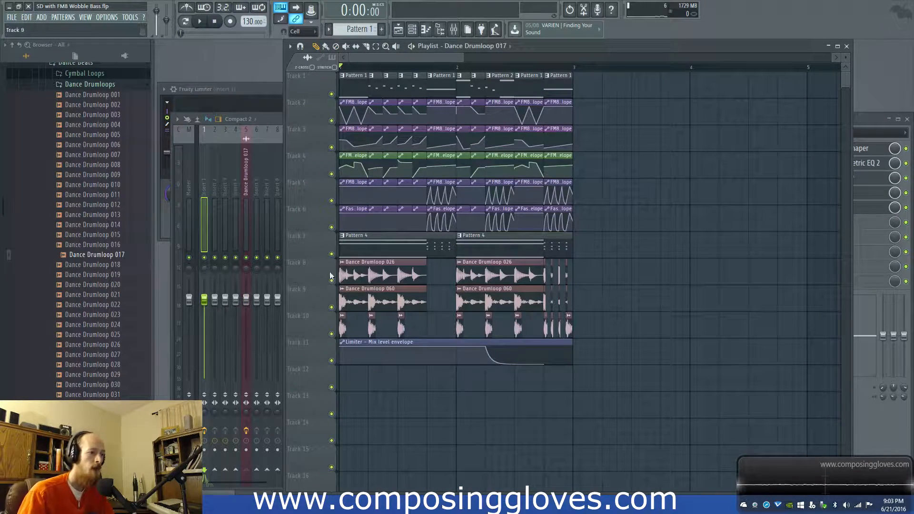
click(331, 254)
click(331, 281)
click(331, 307)
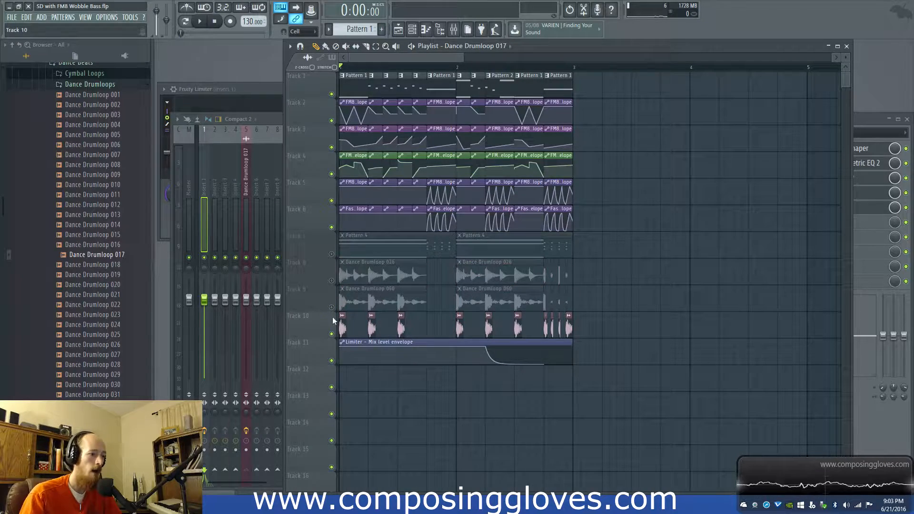
click(331, 333)
click(332, 360)
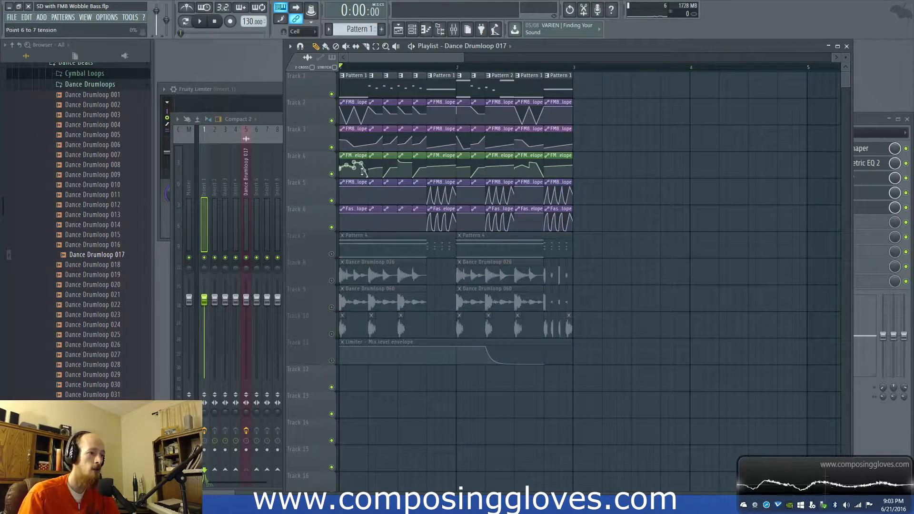
Step: Mute the automation clips on playlist tracks 2 to 6 and play the bass pattern without automation
ctrl+scroll(379, 170, up, 3)
ctrl+scroll(619, 198, down, 3)
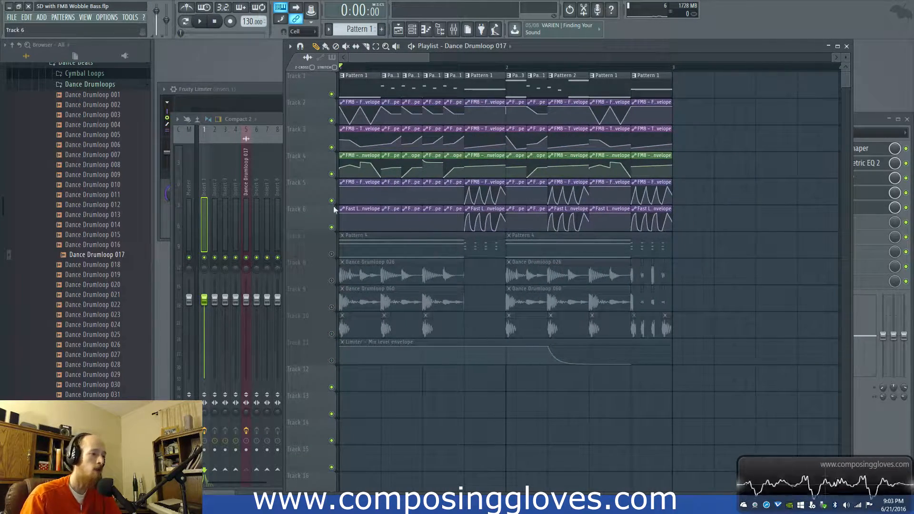
click(331, 120)
click(331, 147)
click(331, 174)
click(331, 200)
click(331, 227)
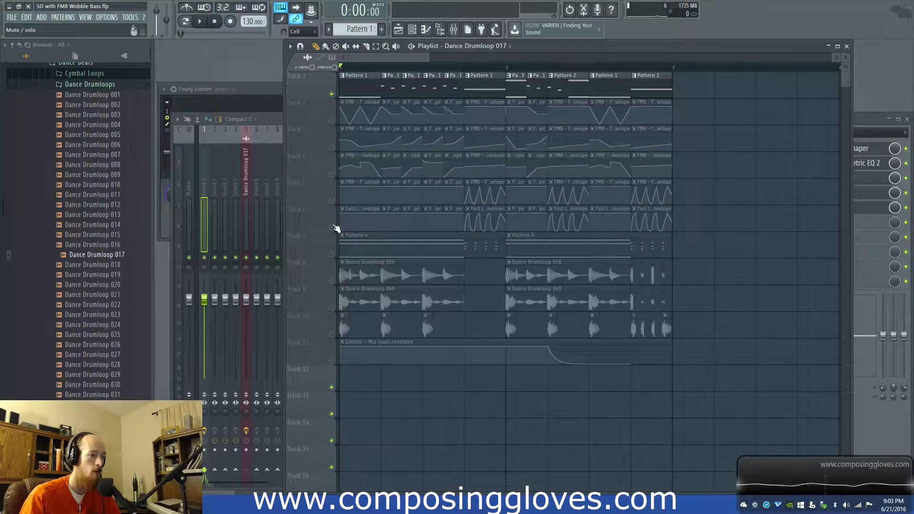
key(space)
key(space)
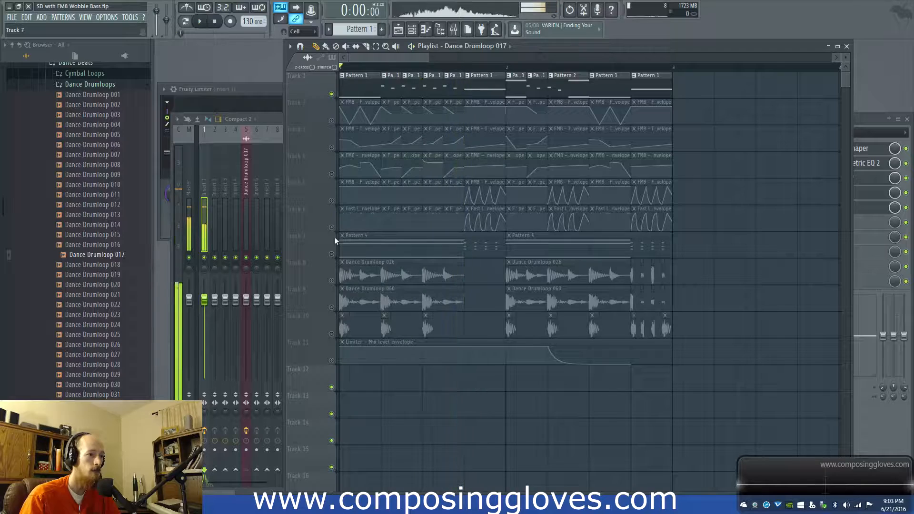
Step: Unmute the FM8 automation tracks 2 to 5, keep track 6 muted, and play the bass
click(332, 254)
click(332, 227)
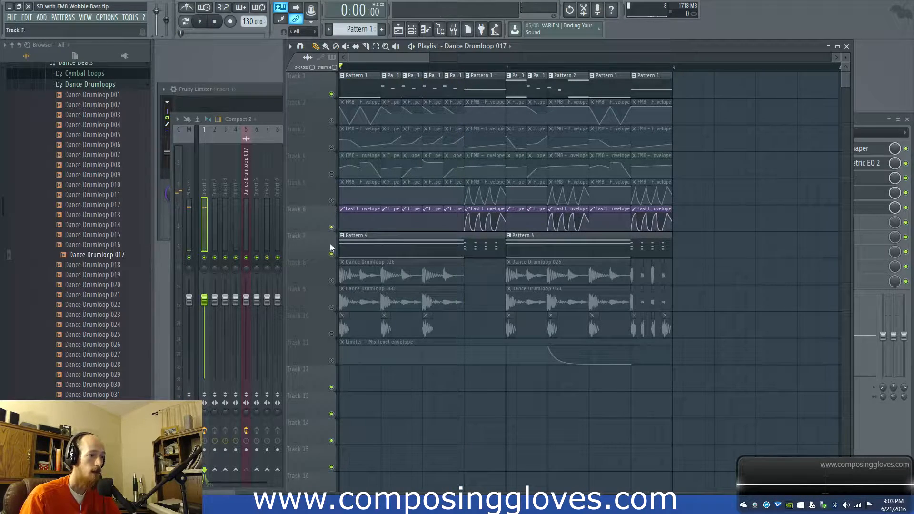
click(331, 254)
click(331, 200)
click(331, 174)
click(332, 147)
click(332, 121)
click(332, 227)
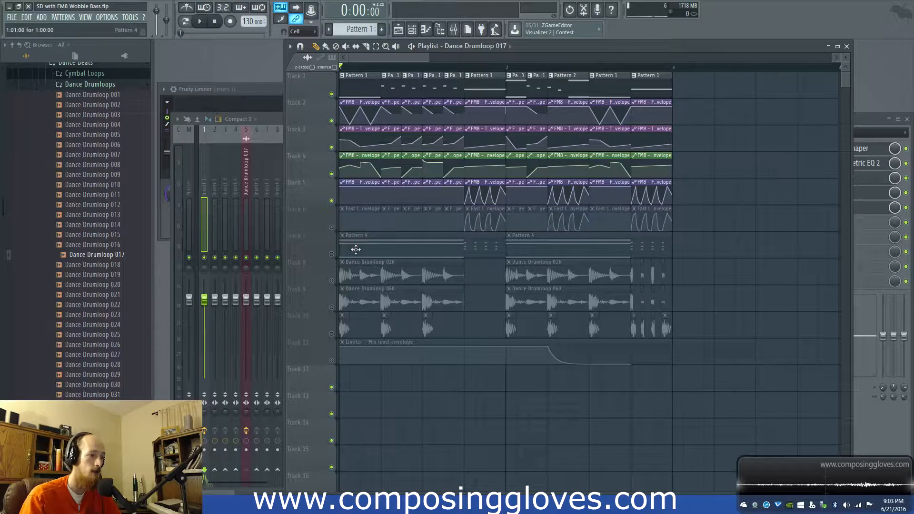
key(space)
key(space)
Step: Unmute the Fast LP envelope track 6 and play the bass with it
click(332, 227)
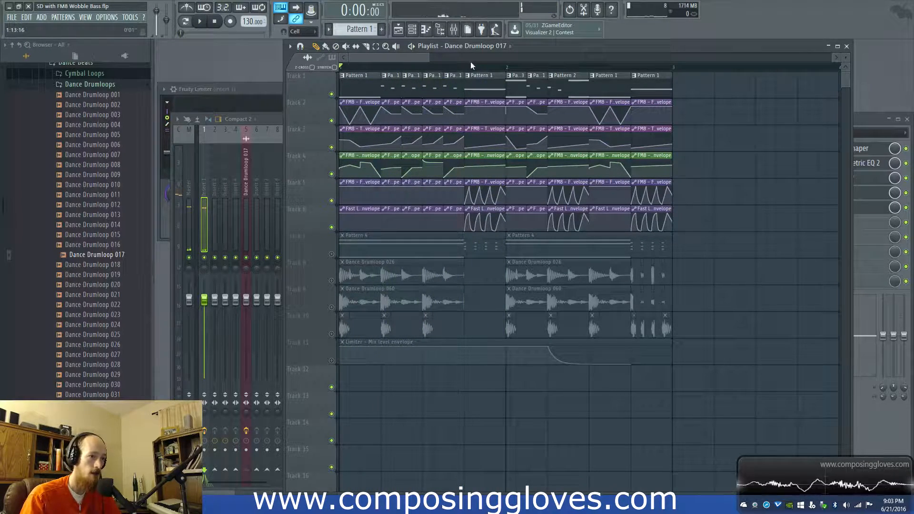
scroll(470, 62, down, 1)
key(space)
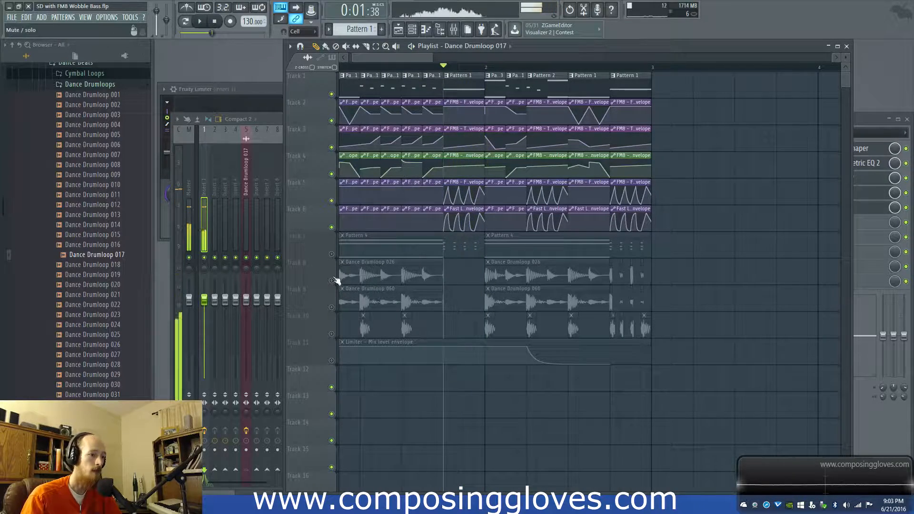
Step: Open the Fruity Fast LP effect on mixer Insert 1 and observe it during playback
key(F9)
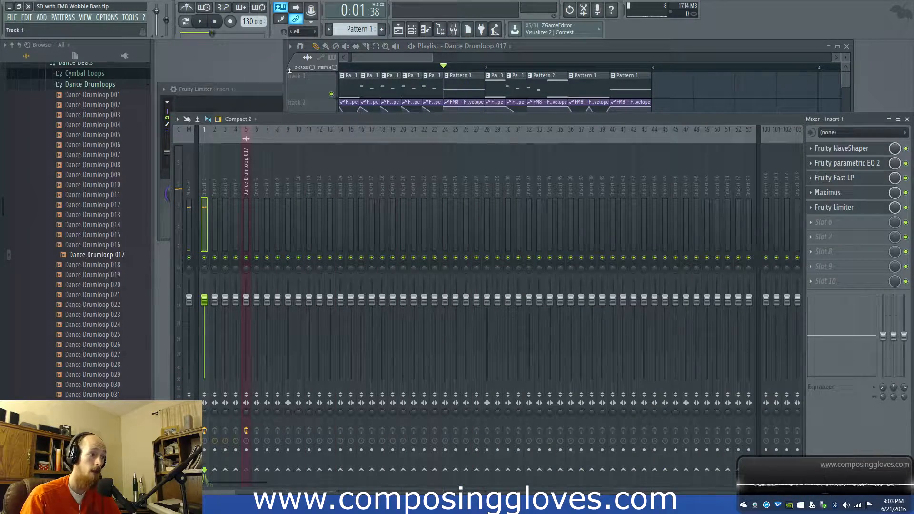
click(852, 178)
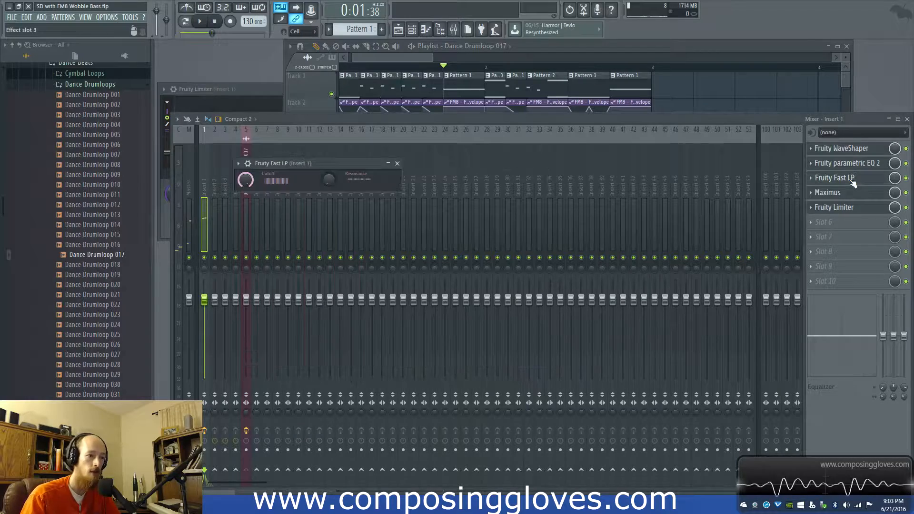
key(space)
key(space)
Step: Show the Unsorted channel group in the channel rack and open the FM8 instrument window
click(392, 57)
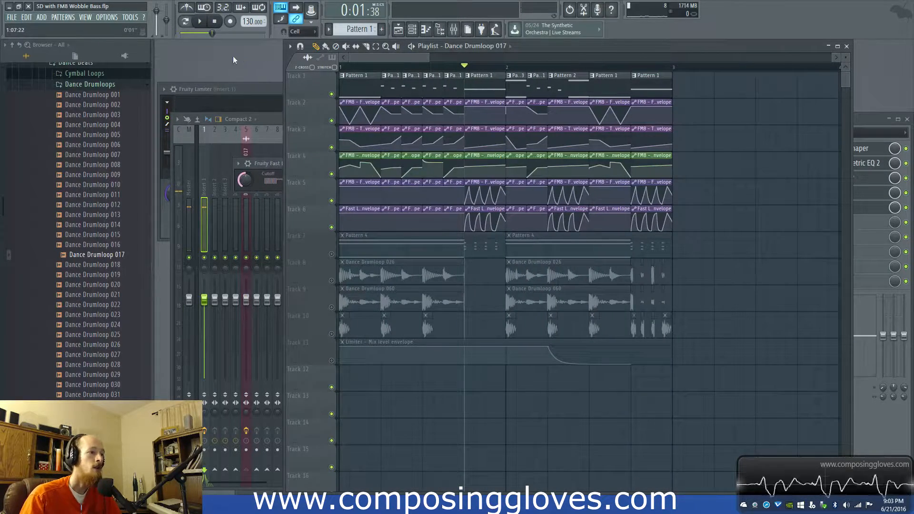
key(F6)
click(296, 127)
click(299, 184)
drag(258, 208, 253, 246)
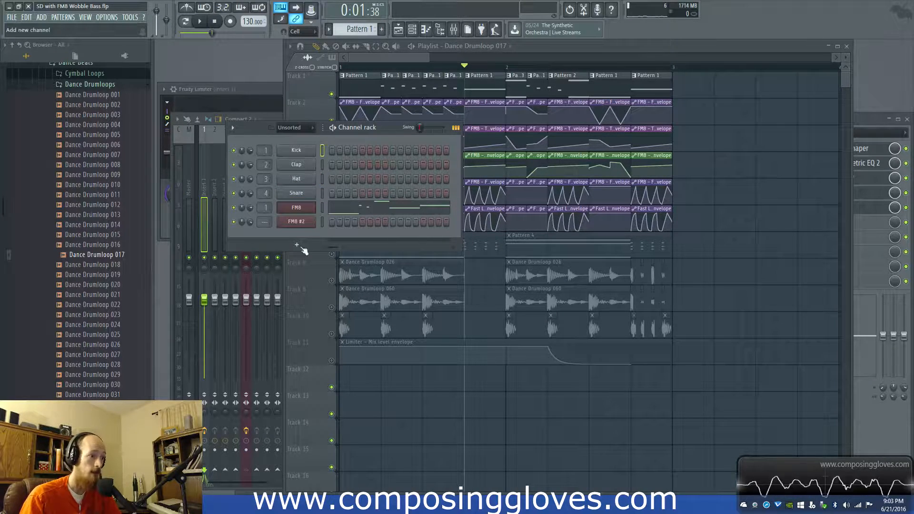
click(307, 210)
drag(364, 152, 407, 69)
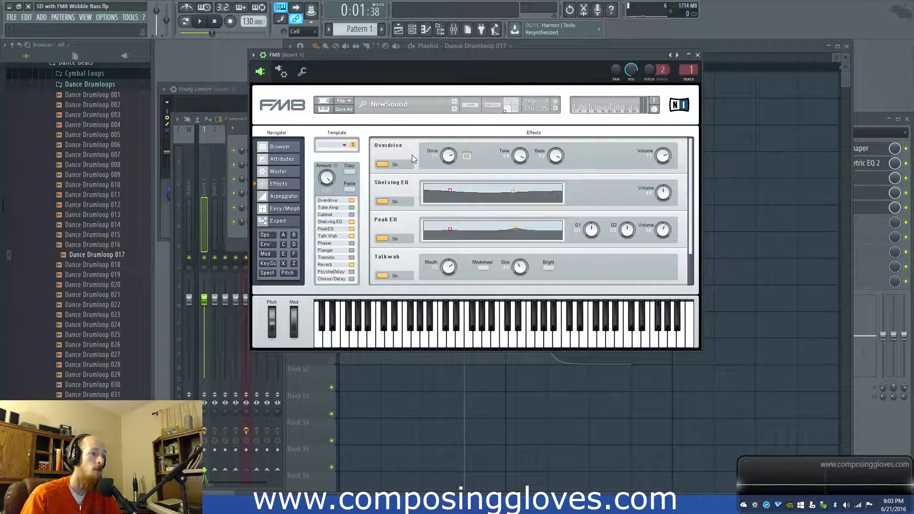
Step: Examine FM8's operator F settings, the operator overview, and the Master and Effects pages
click(293, 253)
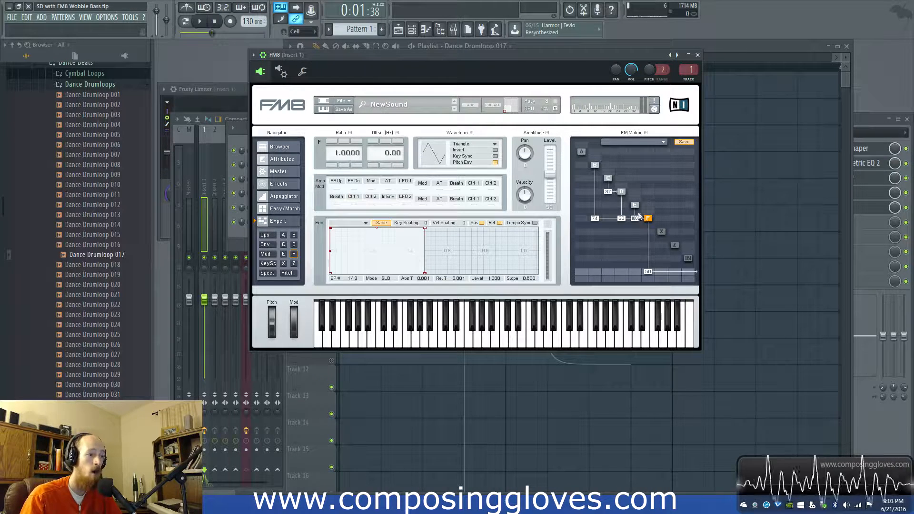
click(265, 235)
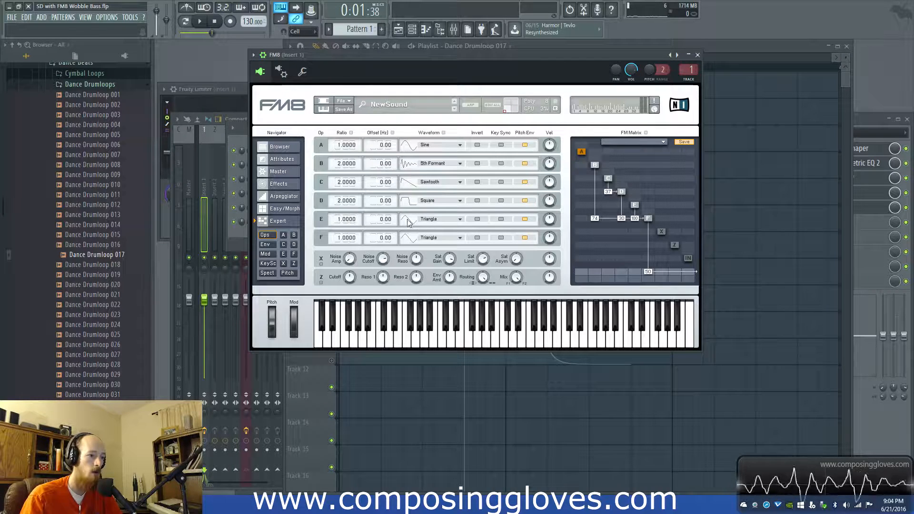
click(280, 184)
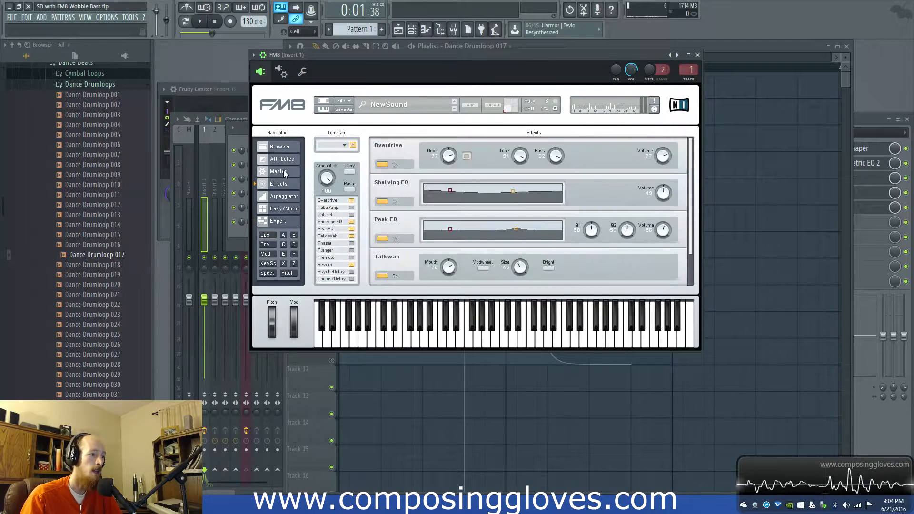
click(281, 173)
click(280, 183)
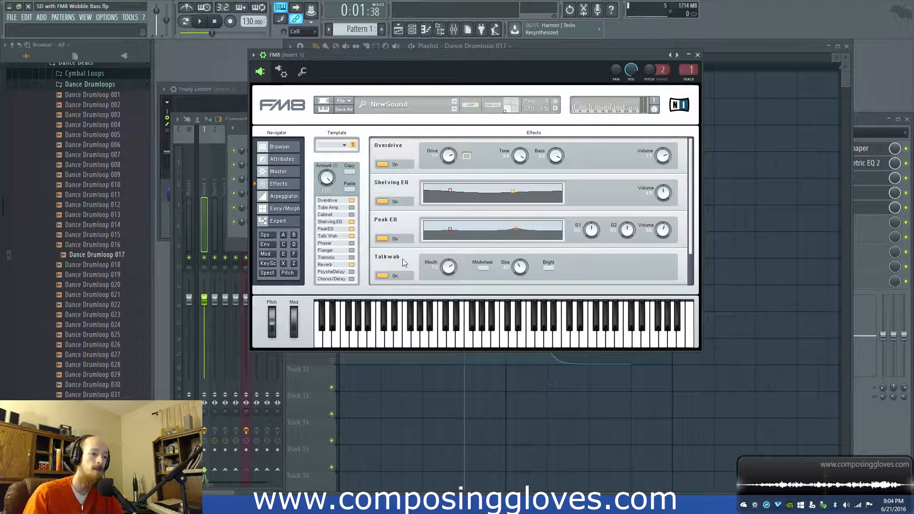
Step: Inspect the settings of operators E, D, B and F through FM8's FM matrix
click(277, 221)
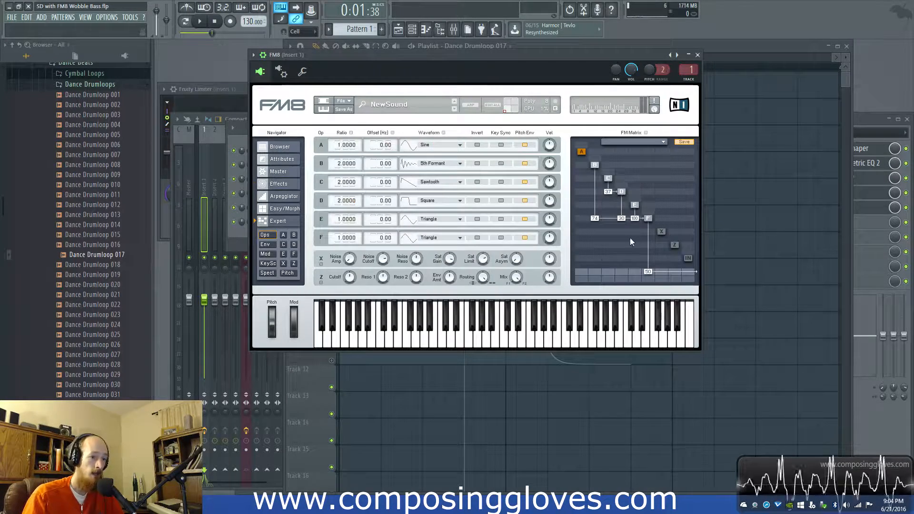
click(635, 205)
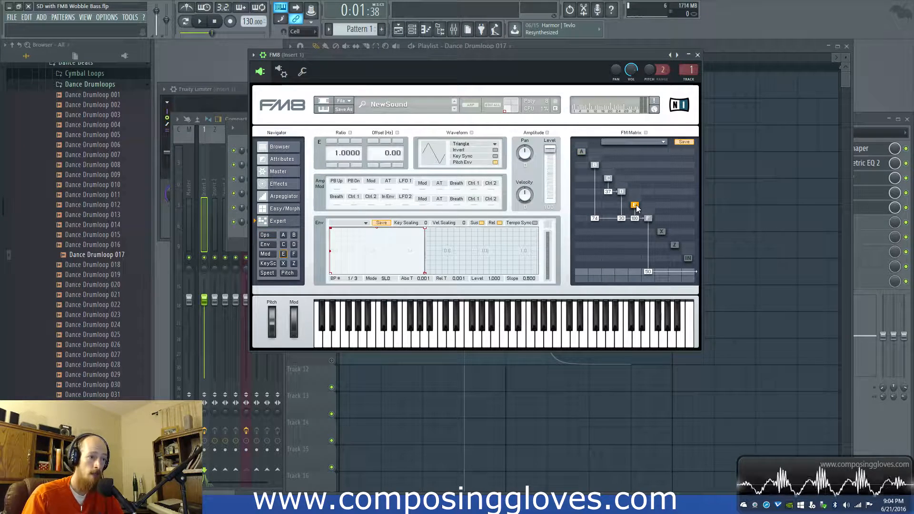
click(622, 192)
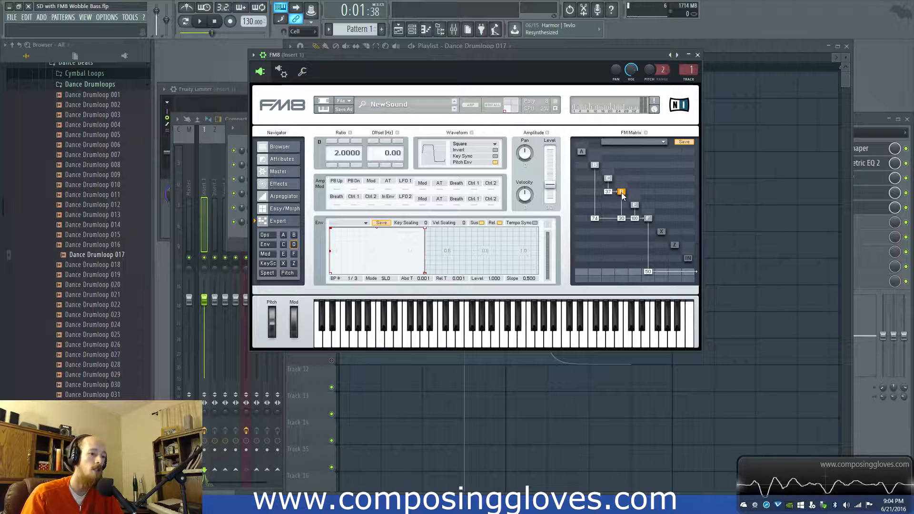
click(635, 205)
click(593, 164)
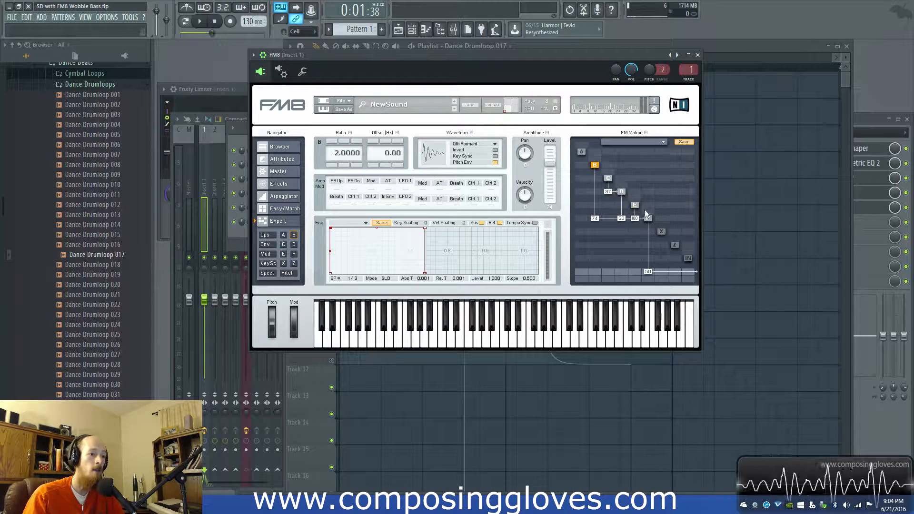
click(647, 219)
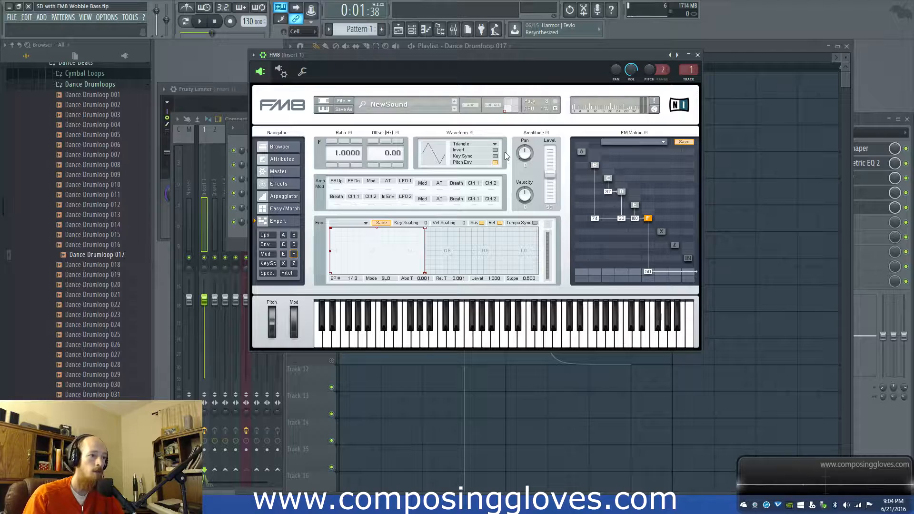
mouse_move(504, 70)
mouse_down()
mouse_move(529, 352)
mouse_move(521, 69)
mouse_up()
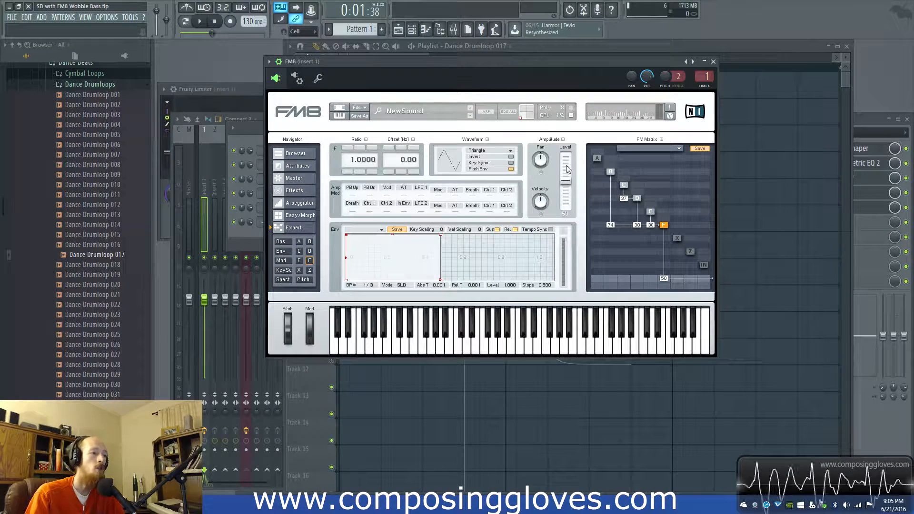
Step: Bypass the effects on mixer Insert 1, from Fruity WaveShaper through Fruity Limiter, and play the bass dry
click(453, 29)
drag(370, 118, 339, 100)
click(876, 129)
click(876, 144)
click(875, 158)
click(875, 188)
key(space)
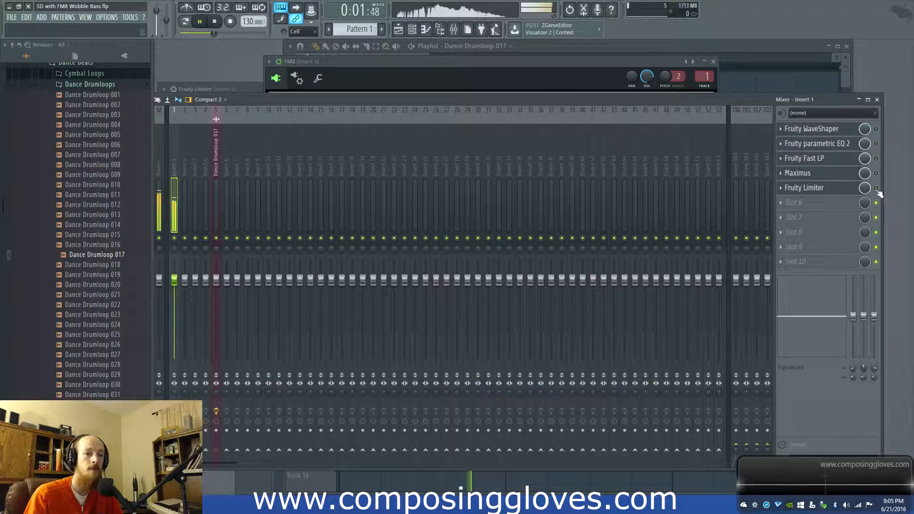
key(space)
Step: Re-enable all five effects on mixer Insert 1 and play the processed bass for comparison
click(875, 188)
click(876, 173)
click(876, 158)
click(876, 143)
click(876, 129)
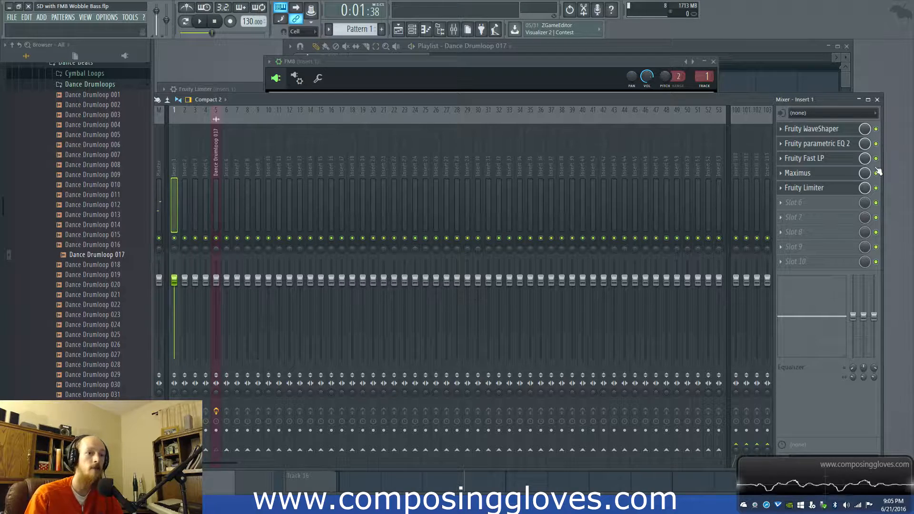
key(space)
key(space)
Step: Examine the Fruity parametric EQ 2 curve and the Fruity WaveShaper curve on Insert 1
click(832, 142)
click(834, 132)
click(833, 138)
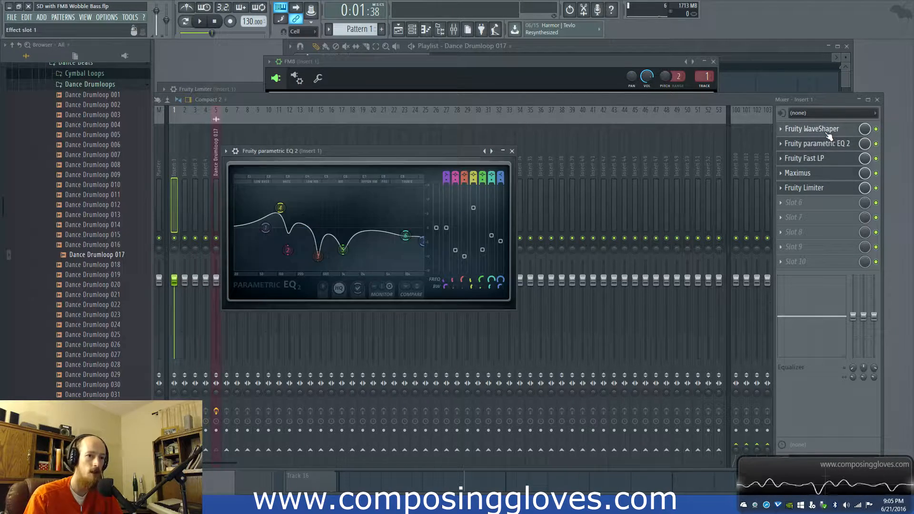
click(827, 133)
drag(217, 302, 212, 307)
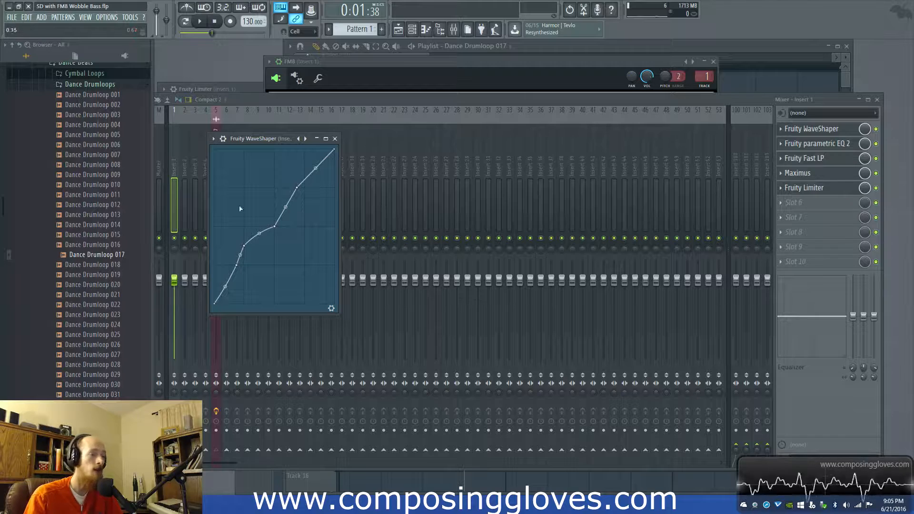
Step: Inspect the Fruity Limiter settings and the high, mid and low bands of Maximus on Insert 1
click(809, 186)
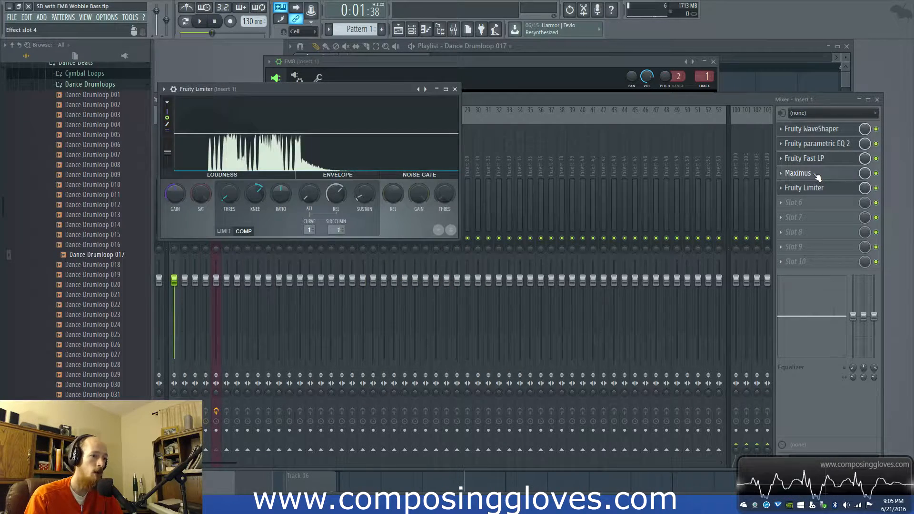
click(815, 175)
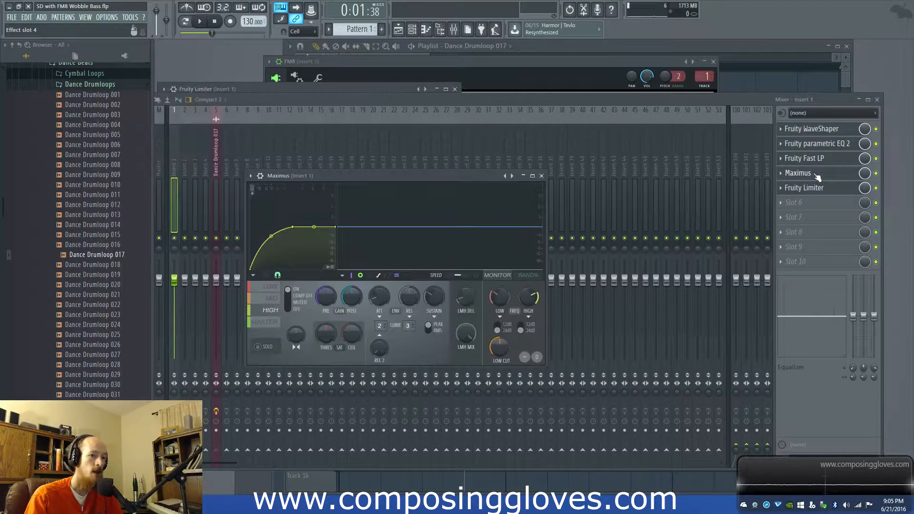
click(272, 299)
click(273, 289)
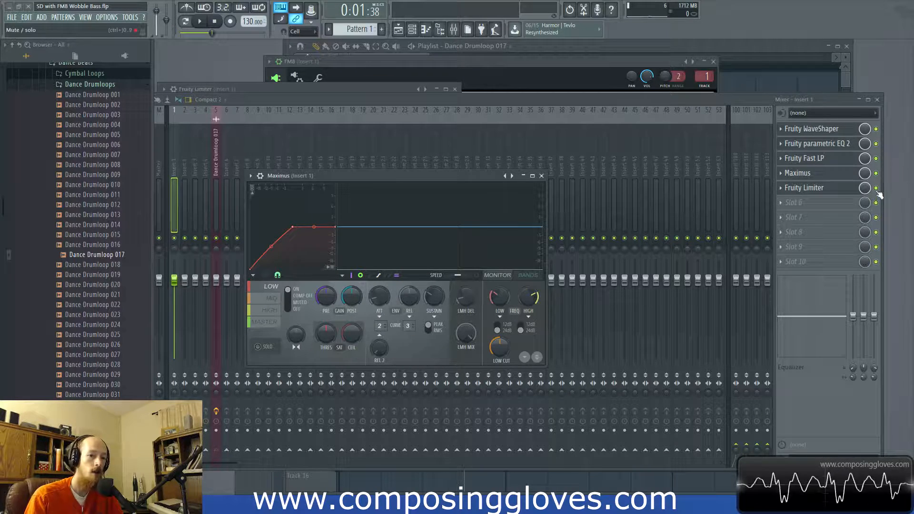
click(832, 190)
click(823, 191)
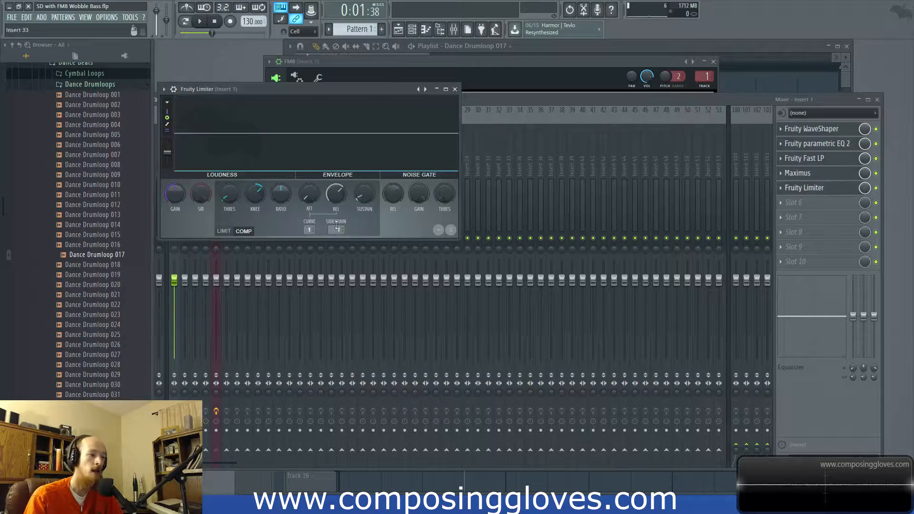
Step: Return to the playlist and briefly play the arrangement from its start
click(382, 56)
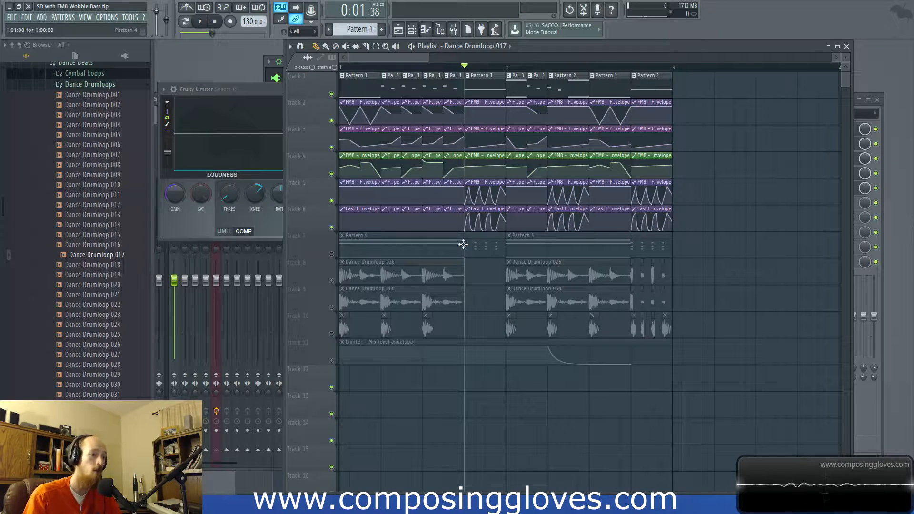
click(341, 67)
key(space)
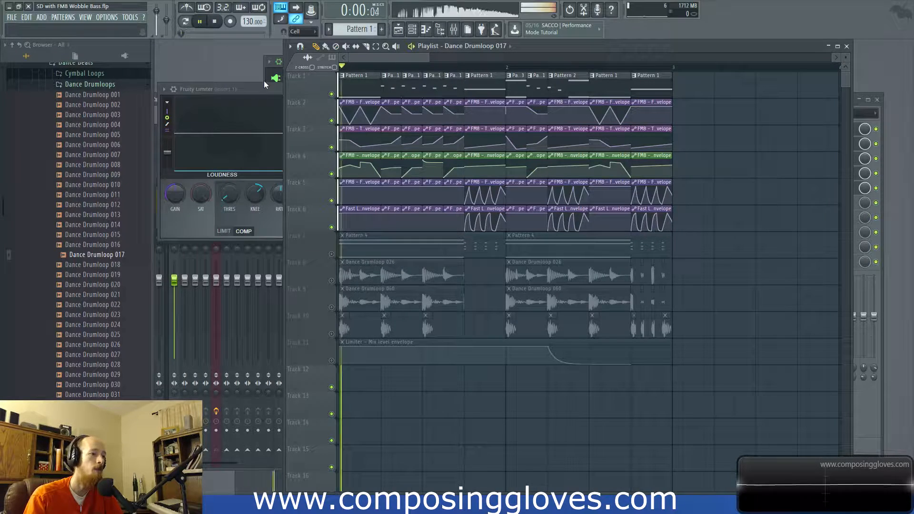
key(space)
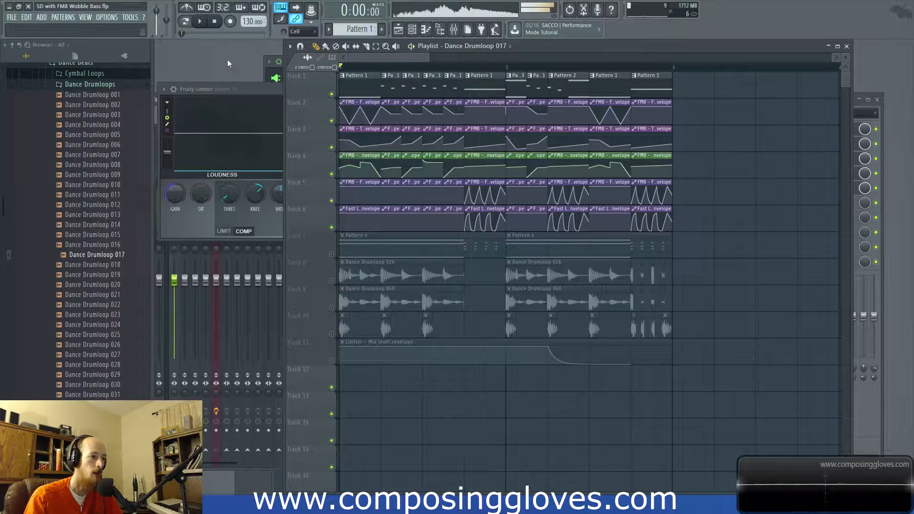
Step: Add another FM8 instrument channel to the channel rack and show its Expert operator page
key(F6)
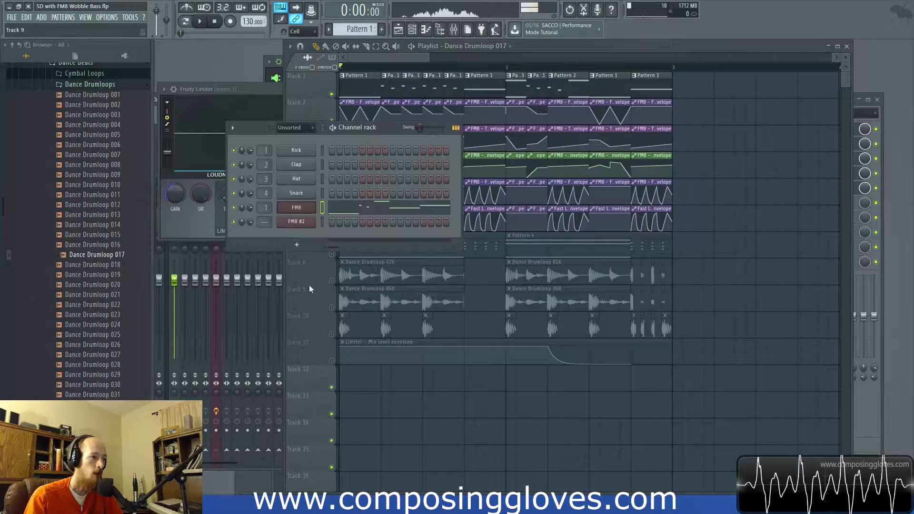
click(297, 245)
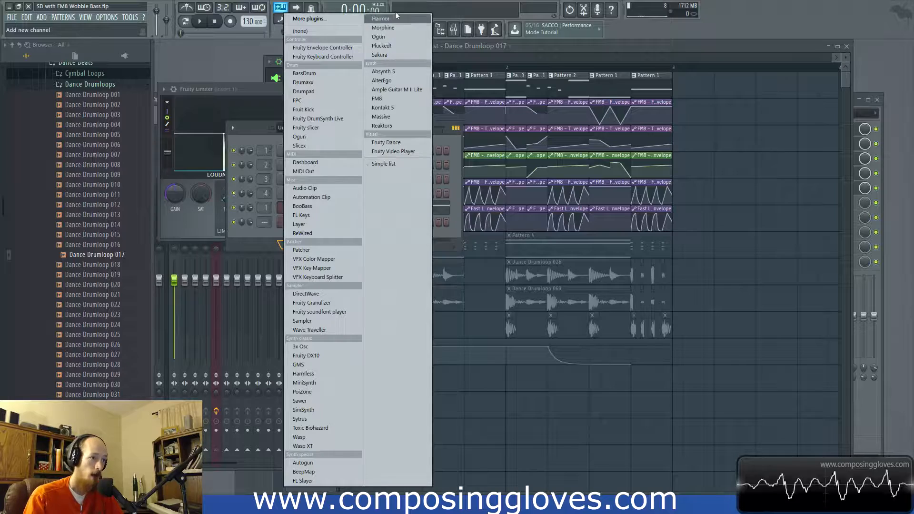
click(376, 99)
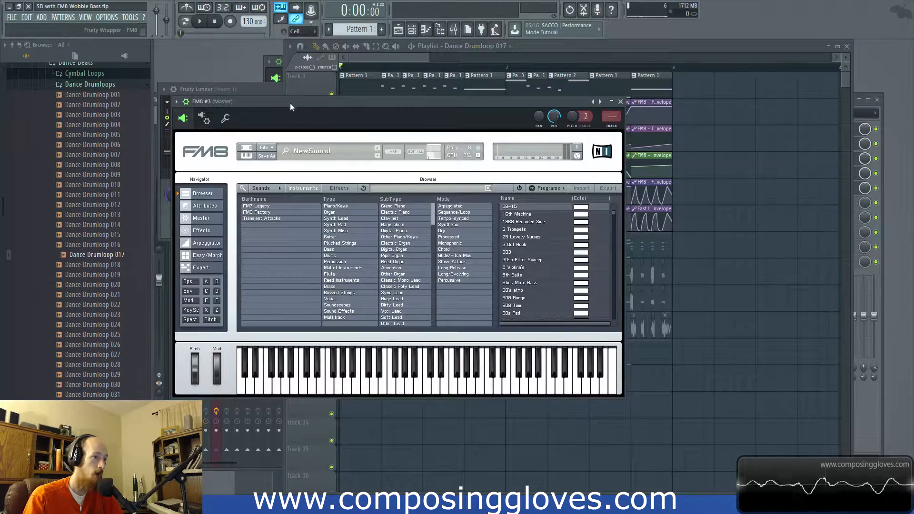
click(230, 225)
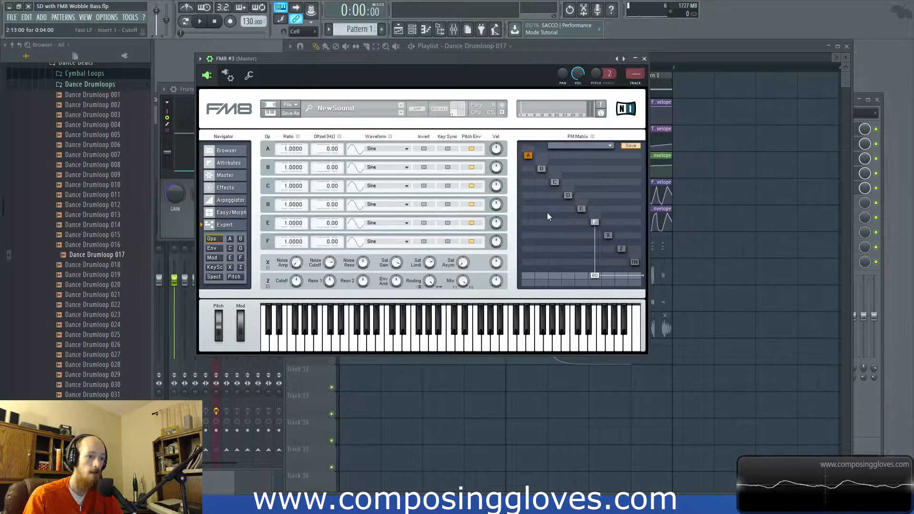
Step: Route operator E into operator F in the FM matrix and set operator F's waveform to Triangle
click(594, 222)
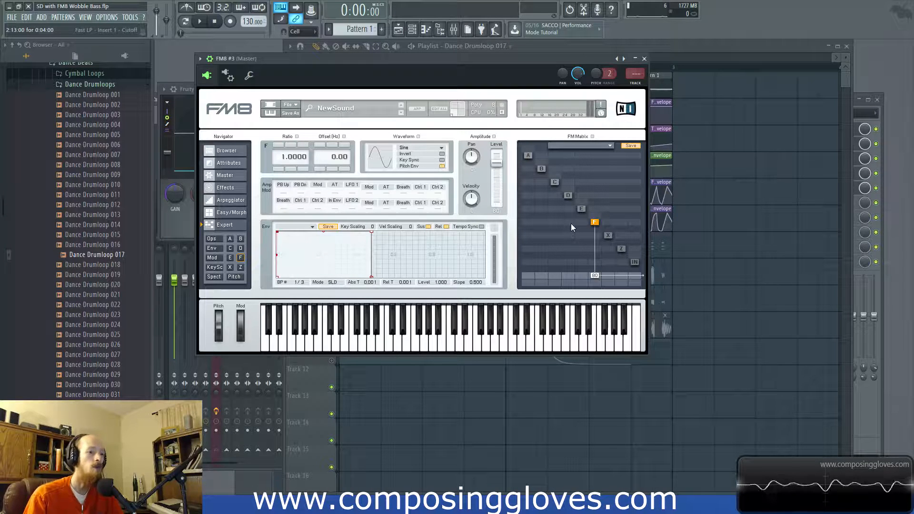
drag(581, 222, 586, 168)
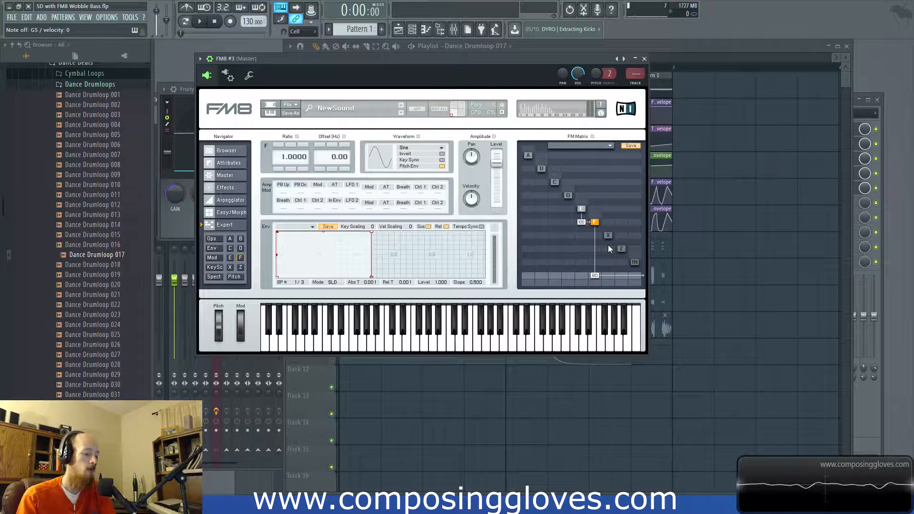
click(434, 149)
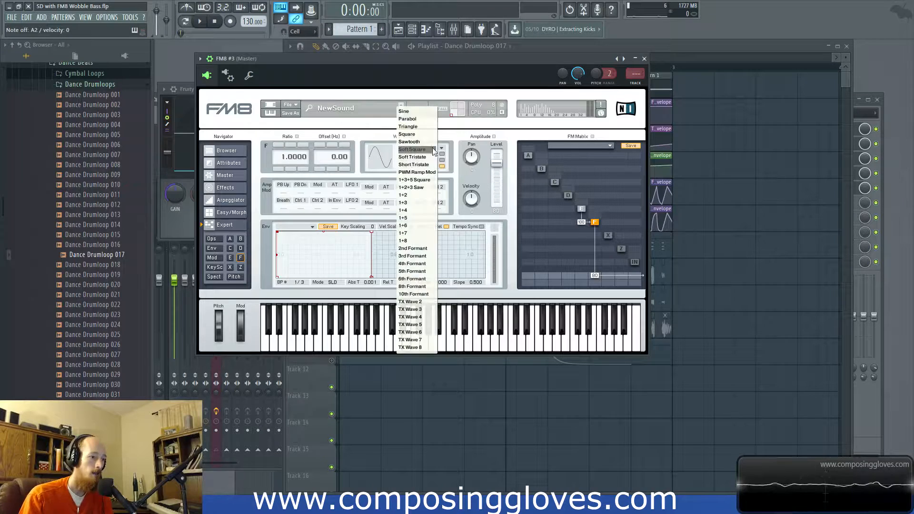
click(425, 127)
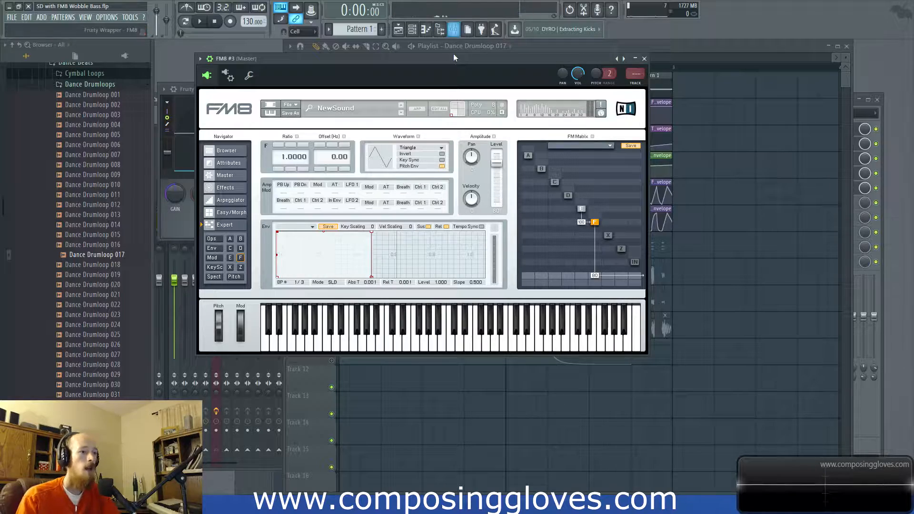
Step: Move the FM8 #3 window out of the way, copy the original FM8 channel's notes, and create Pattern 5
drag(453, 59, 693, 224)
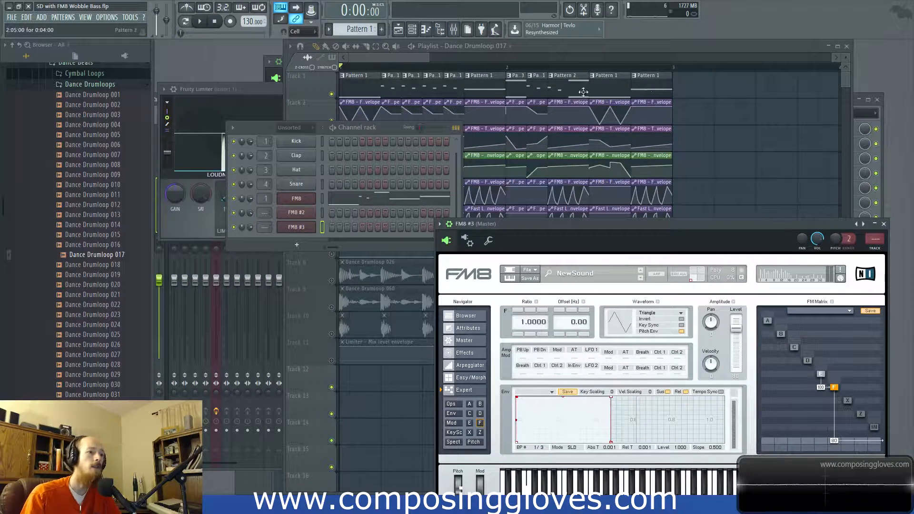
right_click(297, 199)
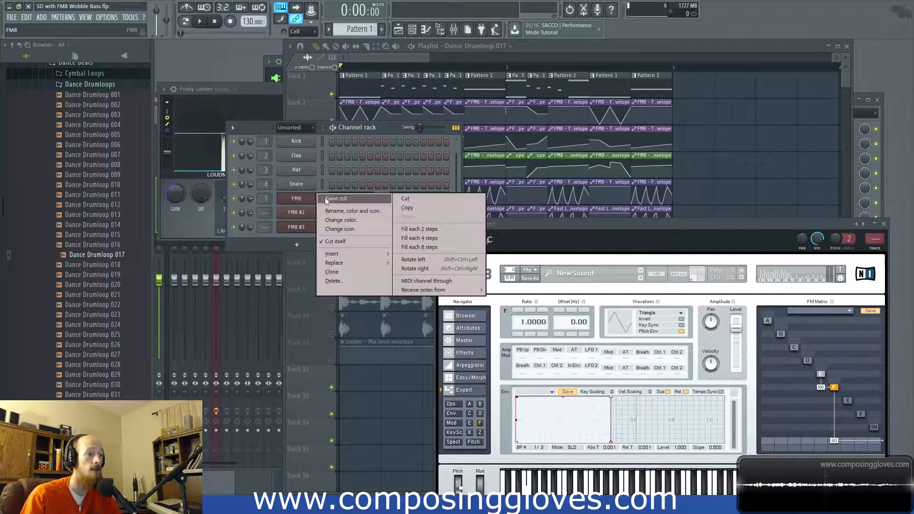
click(406, 209)
click(381, 30)
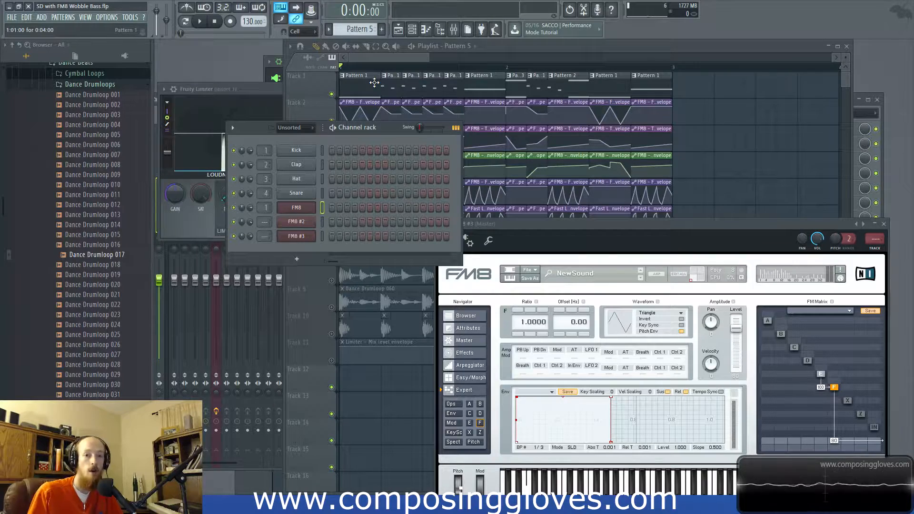
Step: View the piano roll of FM8 #3 in Pattern 5 and return to the playlist and channel rack
right_click(300, 237)
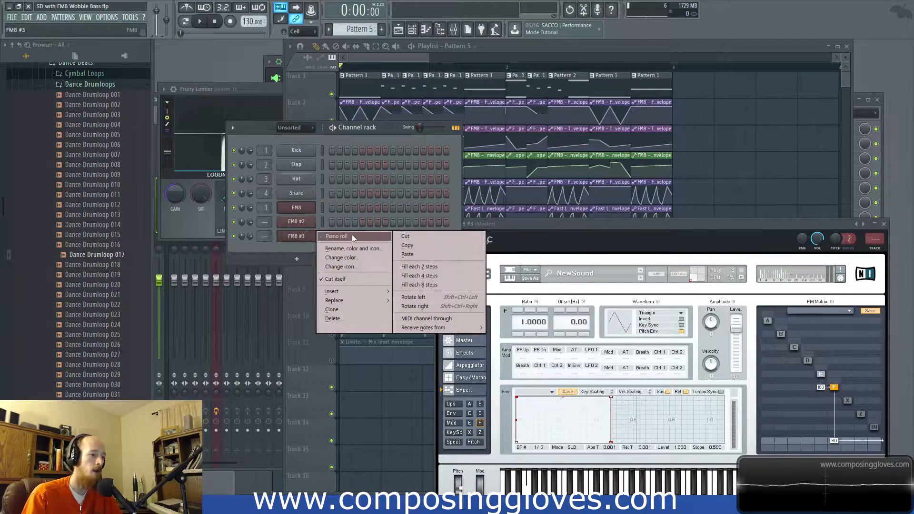
click(333, 235)
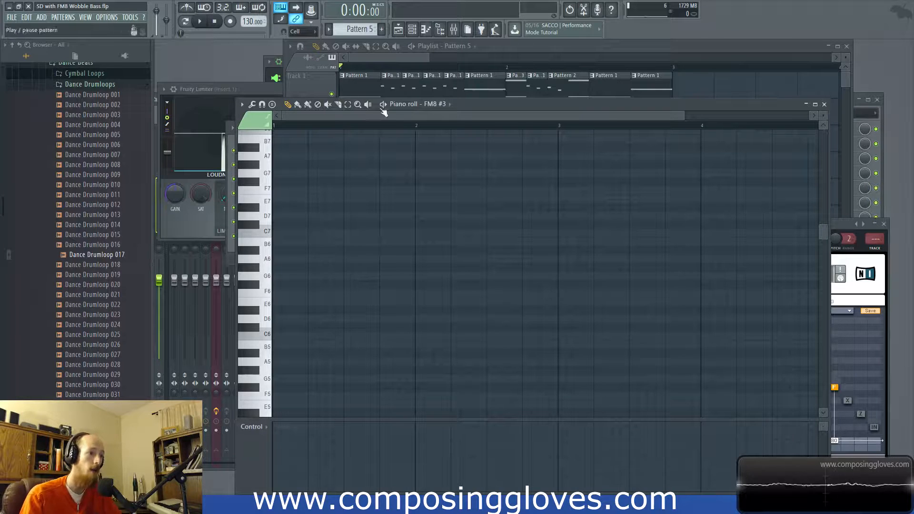
click(398, 60)
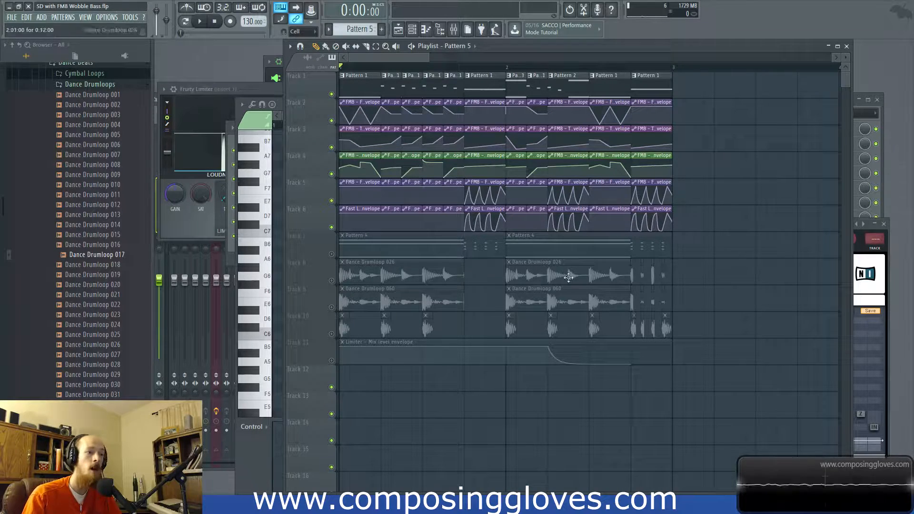
key(F6)
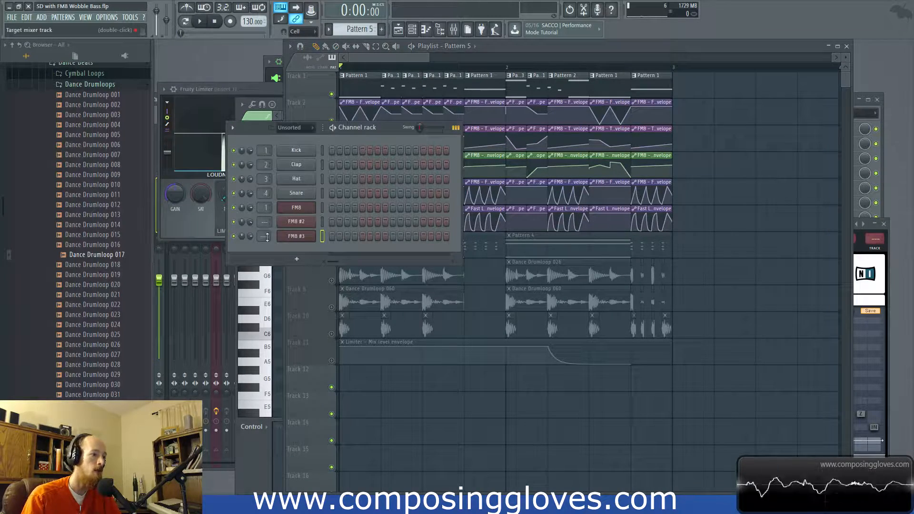
right_click(296, 236)
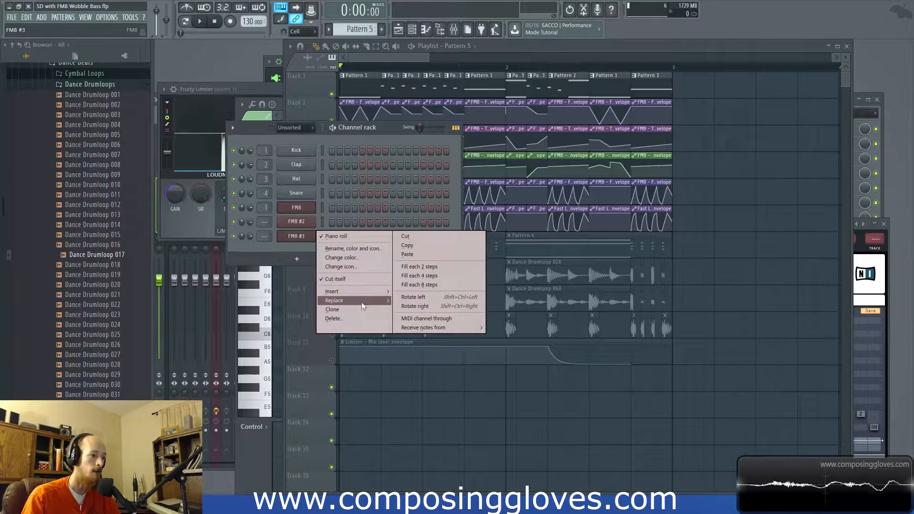
click(302, 139)
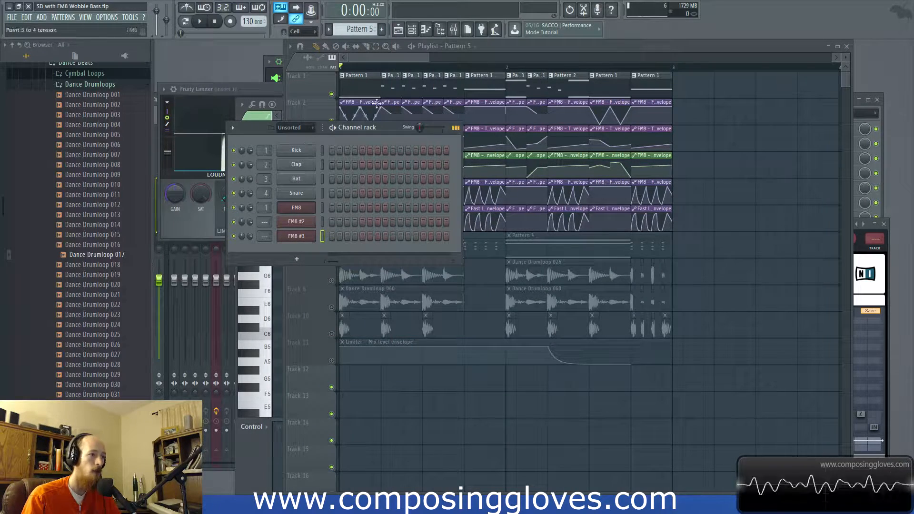
Step: Show Pattern 1's FM8 notes in the piano roll and copy the FM8 channel's notes
double_click(350, 81)
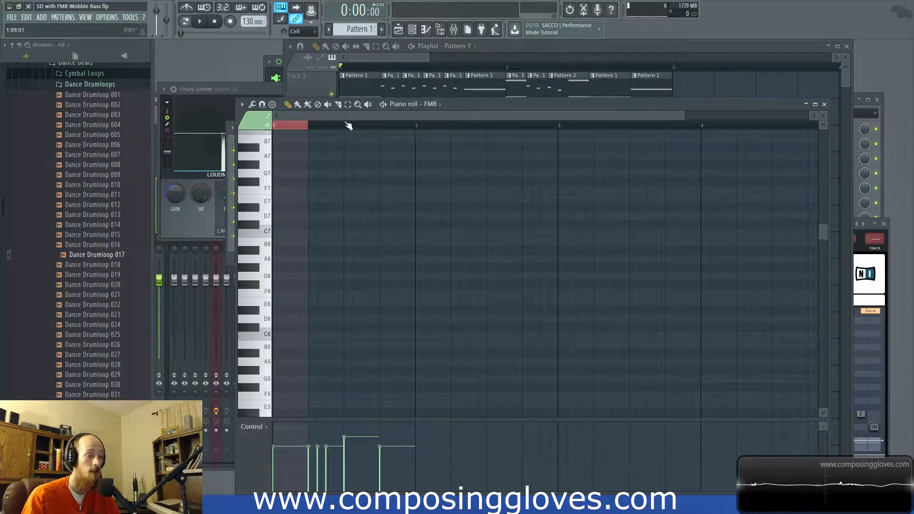
scroll(357, 200, down, 8)
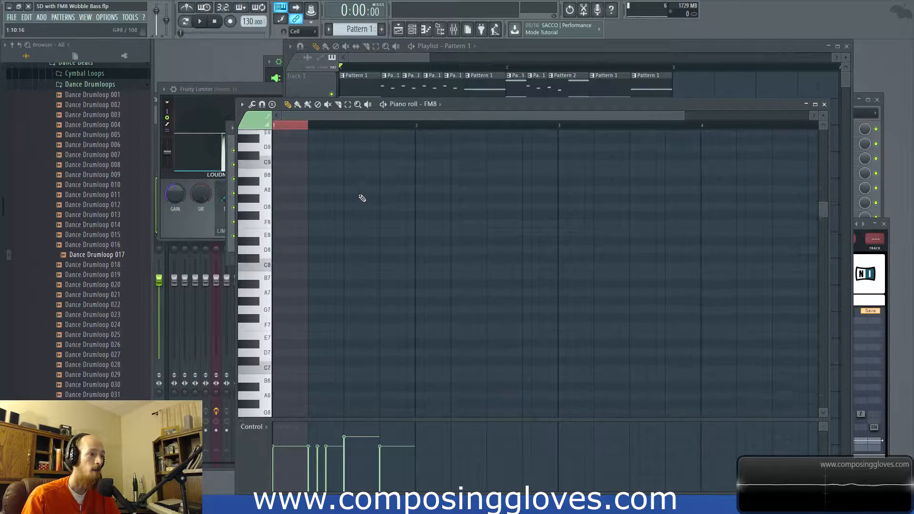
scroll(362, 199, down, 15)
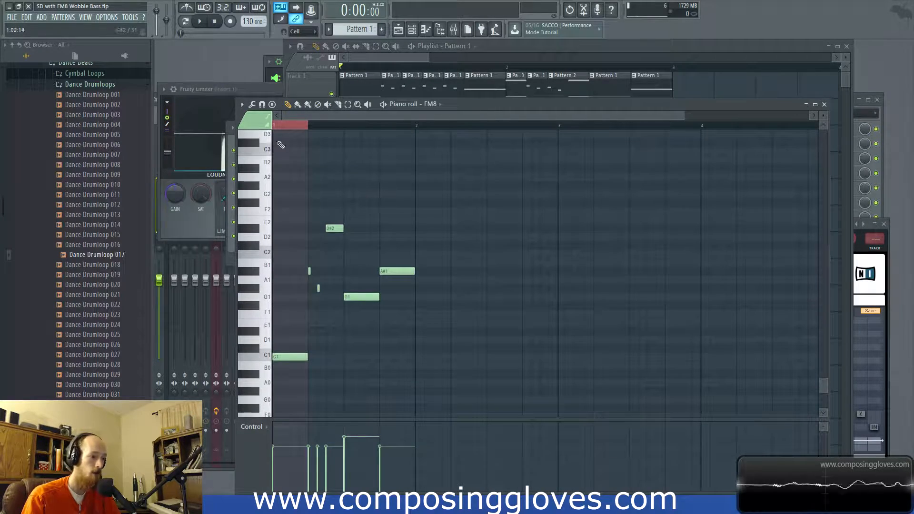
key(F6)
right_click(300, 210)
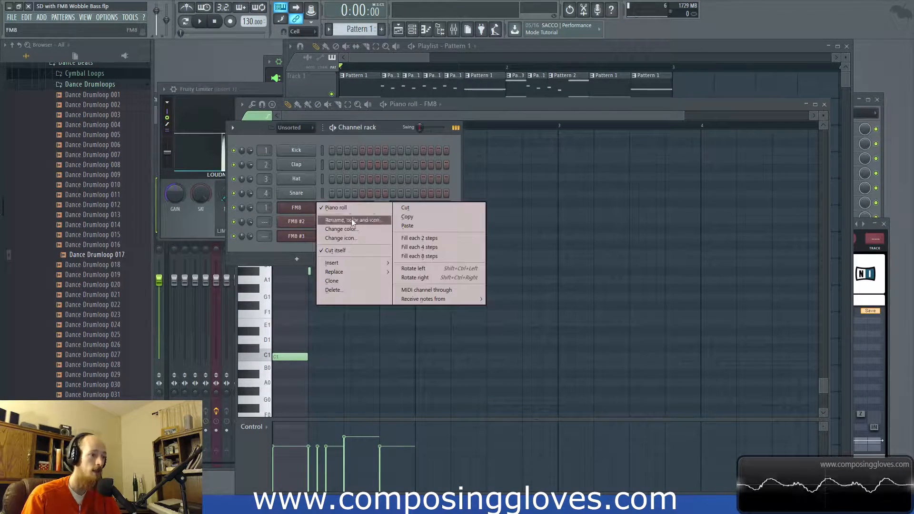
click(404, 217)
Step: Paste the copied notes into FM8 #3 in Pattern 5 and place Pattern 5 at the start of playlist Track 12
click(382, 31)
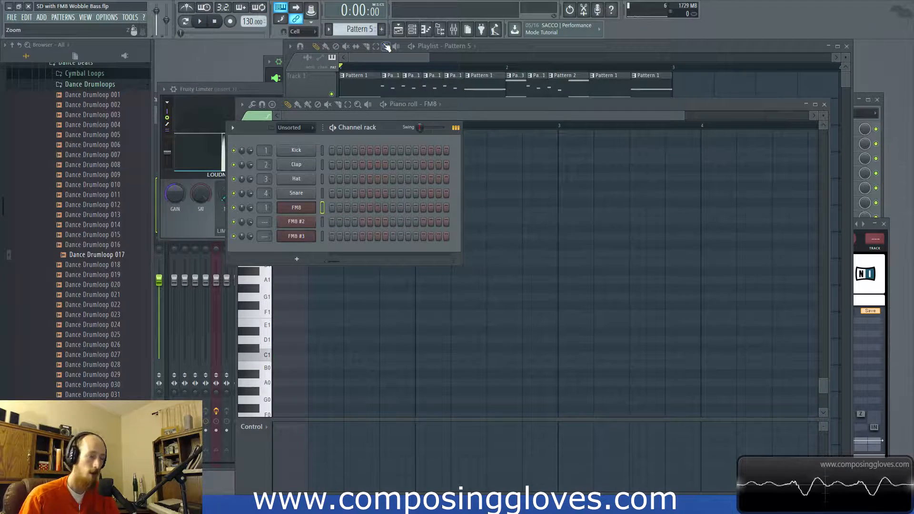
right_click(296, 236)
click(417, 242)
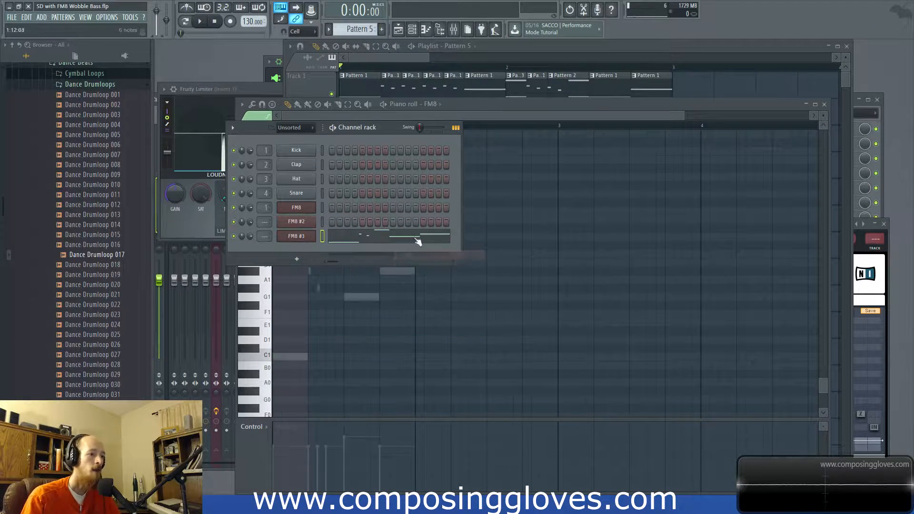
click(391, 75)
click(395, 393)
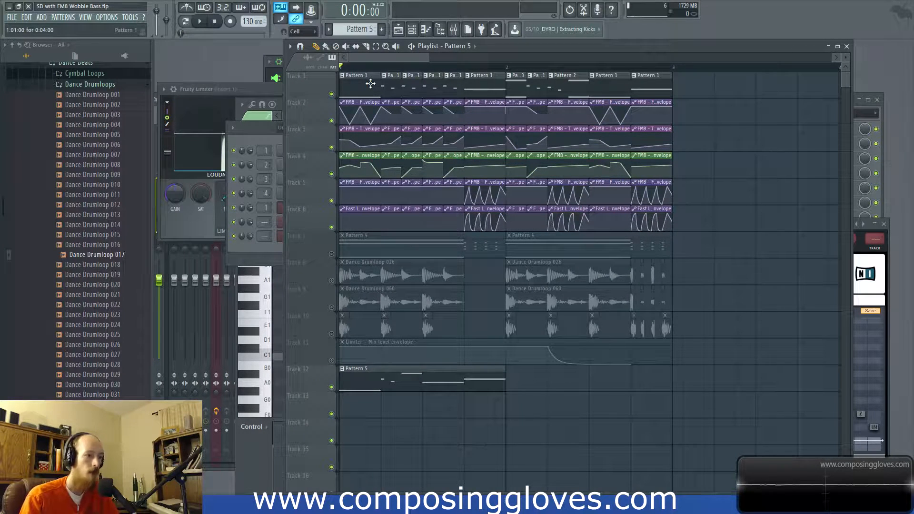
Step: Mute the Pattern 1 and Pattern 2 clips on playlist Track 1, keeping the automation clips on Tracks 2 to 6 active
drag(370, 83, 353, 180)
drag(385, 80, 587, 79)
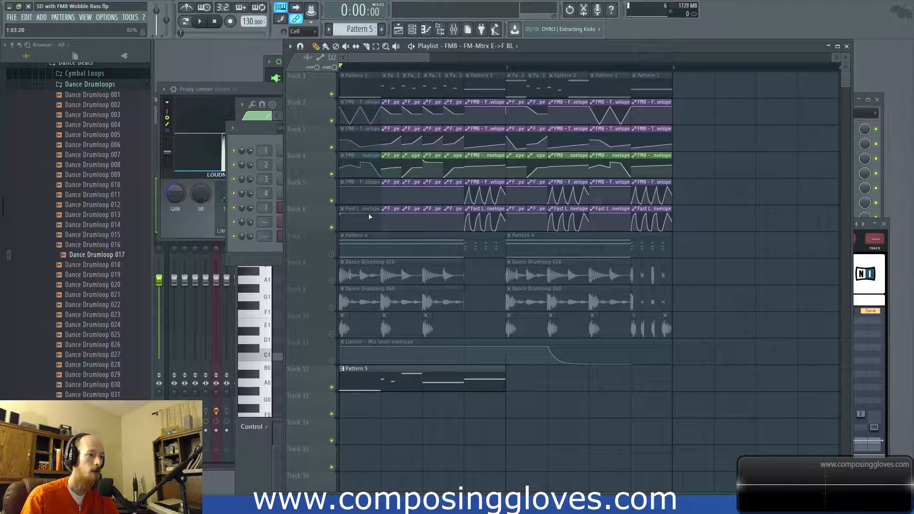
drag(365, 205, 367, 135)
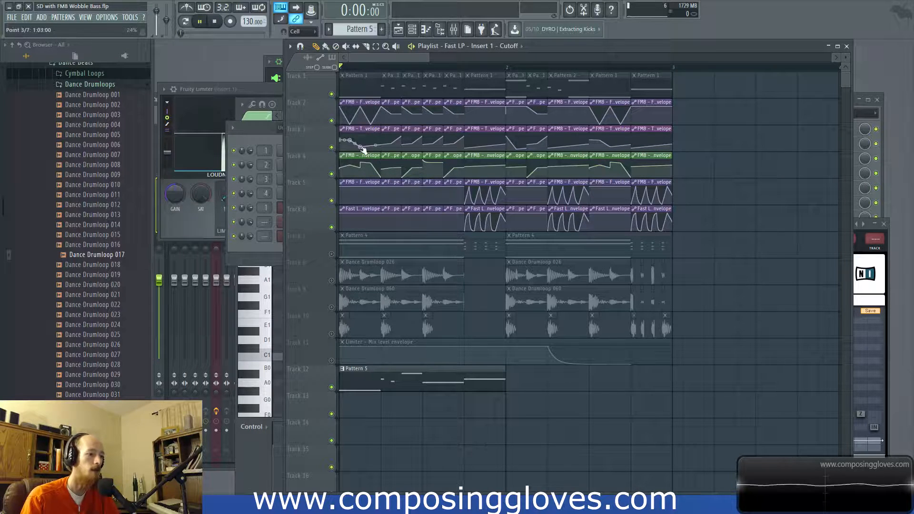
scroll(438, 364, down, 4)
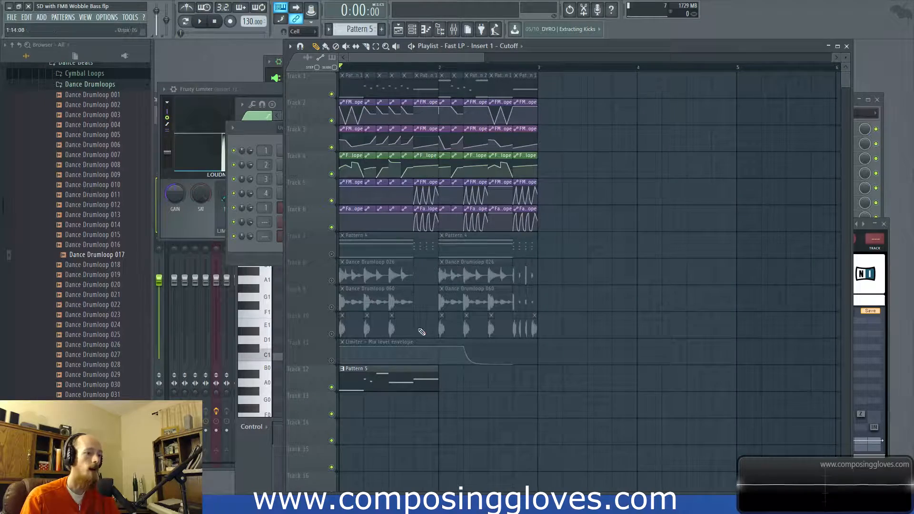
scroll(410, 364, up, 3)
scroll(498, 235, up, 1)
Step: Play the arrangement briefly, open the FM8 #3 channel's plugin, and stop playback
key(space)
key(F6)
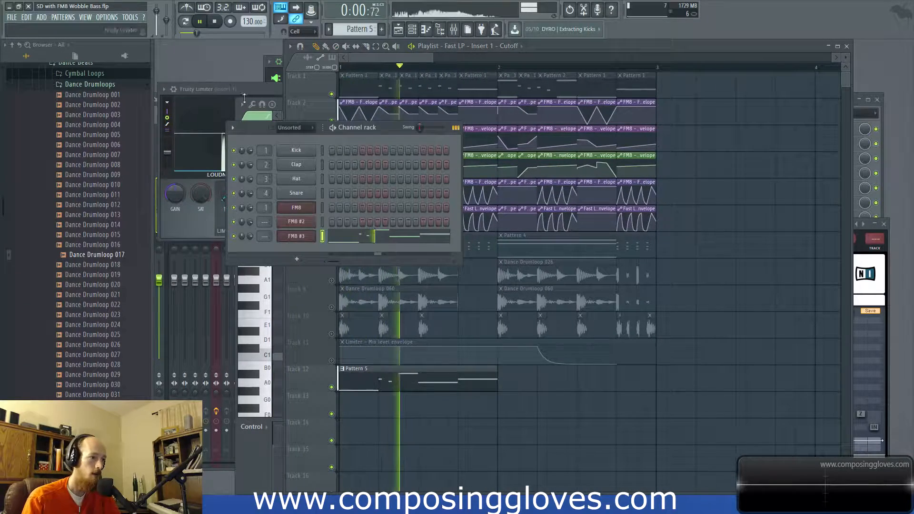
click(304, 240)
click(305, 242)
key(space)
drag(622, 225, 611, 186)
Step: Duplicate the Pattern 5 clip on playlist Track 12 so the copy fills bar 2
click(409, 72)
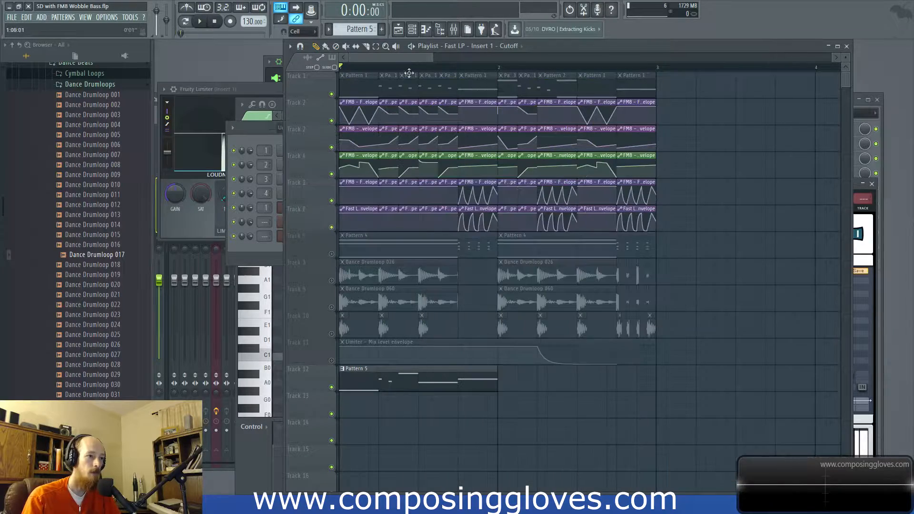
click(431, 378)
key(ctrl+b)
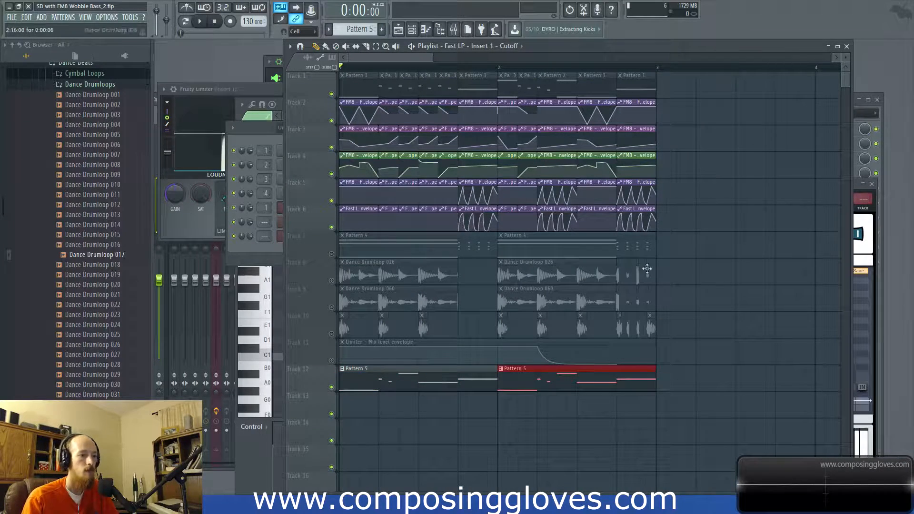
Step: Reopen FM8 #3, check the keyboard focus option in its wrapper settings, and bring its synth editor back into clear view
click(280, 237)
click(280, 237)
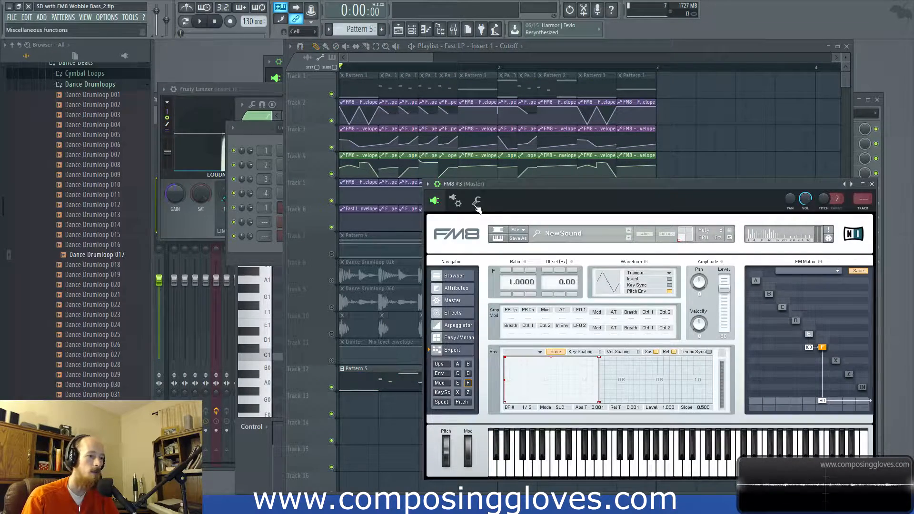
click(477, 205)
click(459, 204)
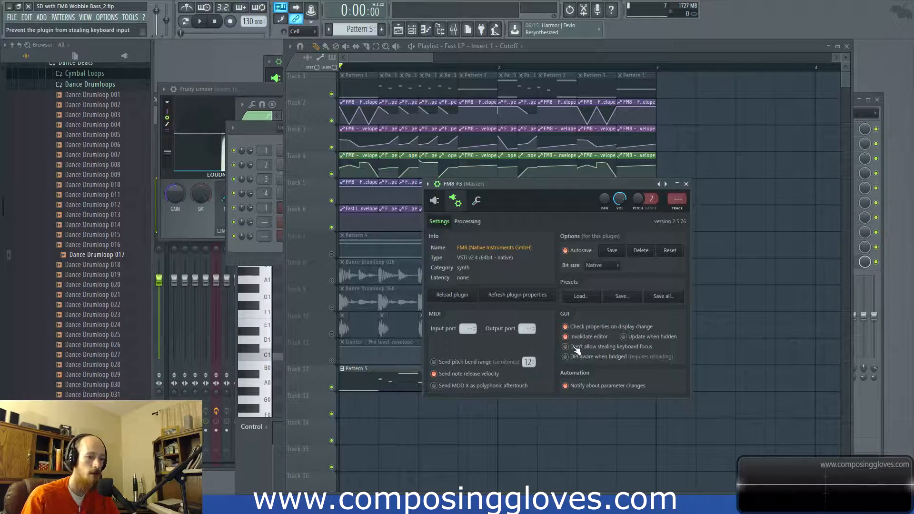
click(433, 200)
drag(410, 111, 246, 109)
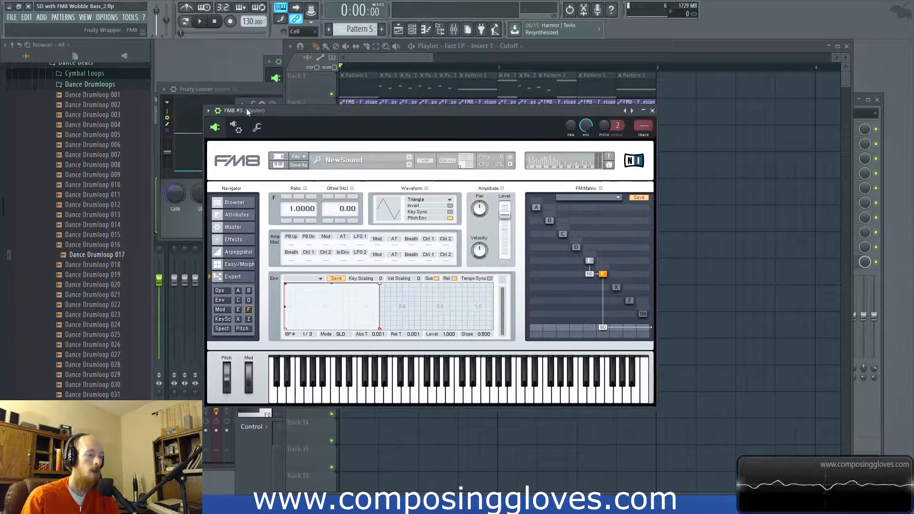
Step: Set operator E to the 3rd Formant waveform with a ratio of 2.0000 while auditioning the arrangement
key(space)
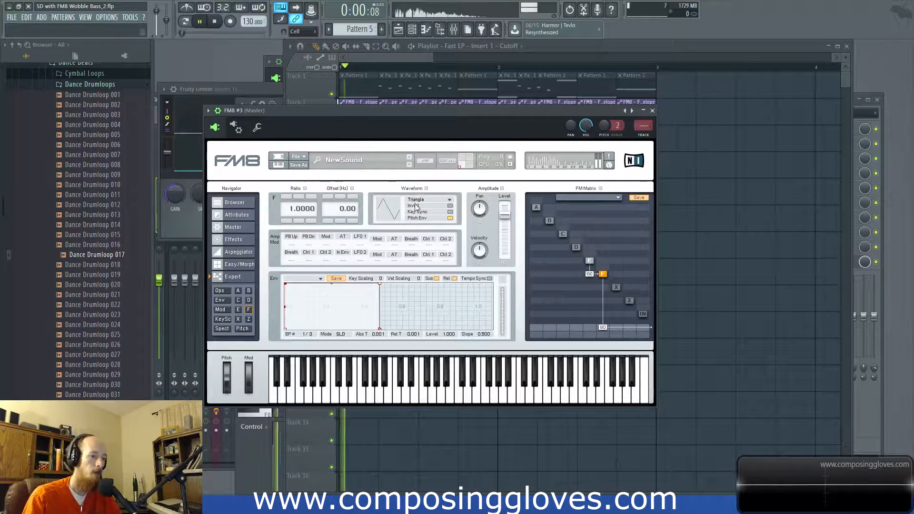
click(589, 261)
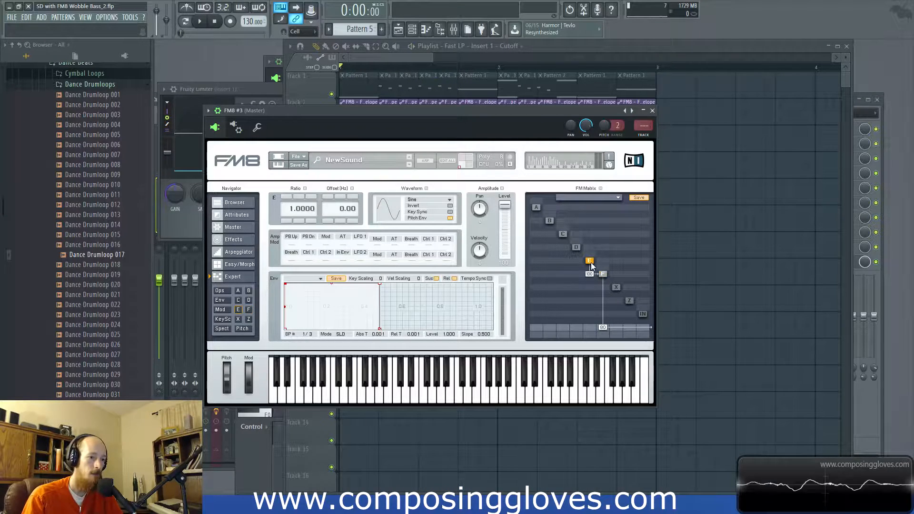
click(425, 200)
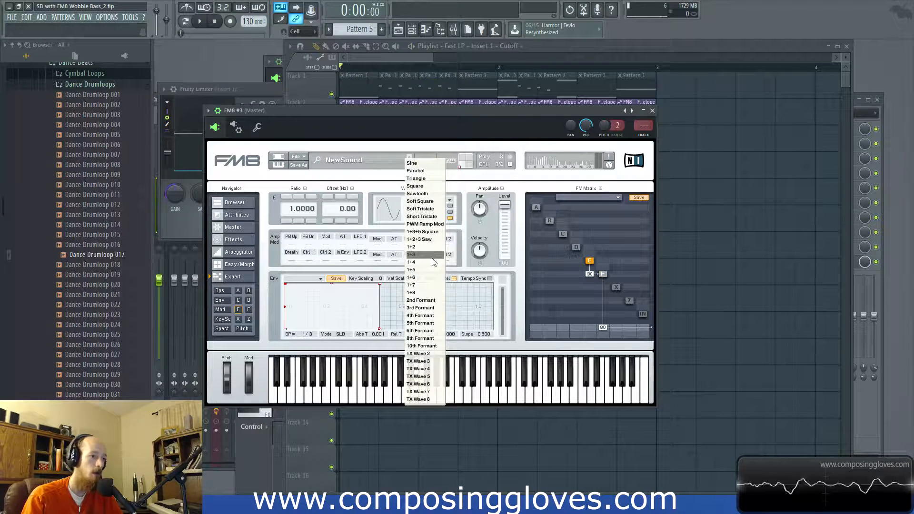
click(436, 307)
key(space)
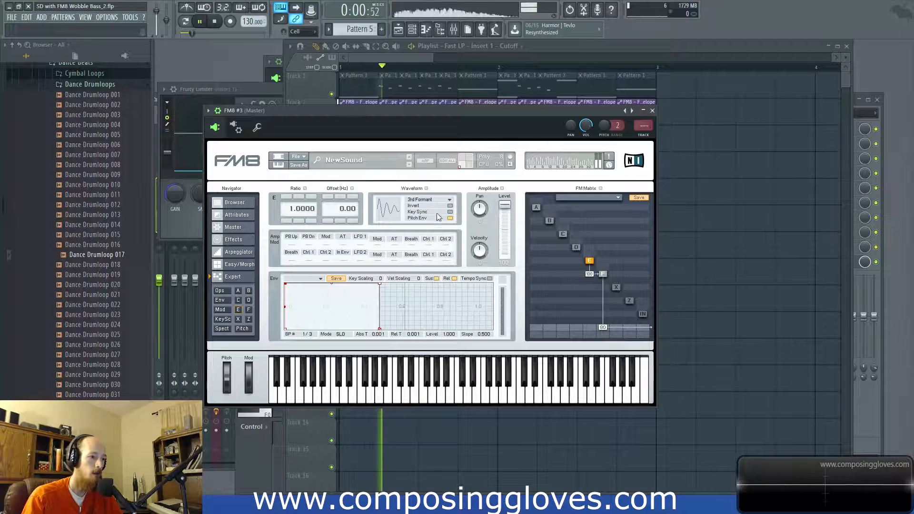
click(286, 197)
click(286, 196)
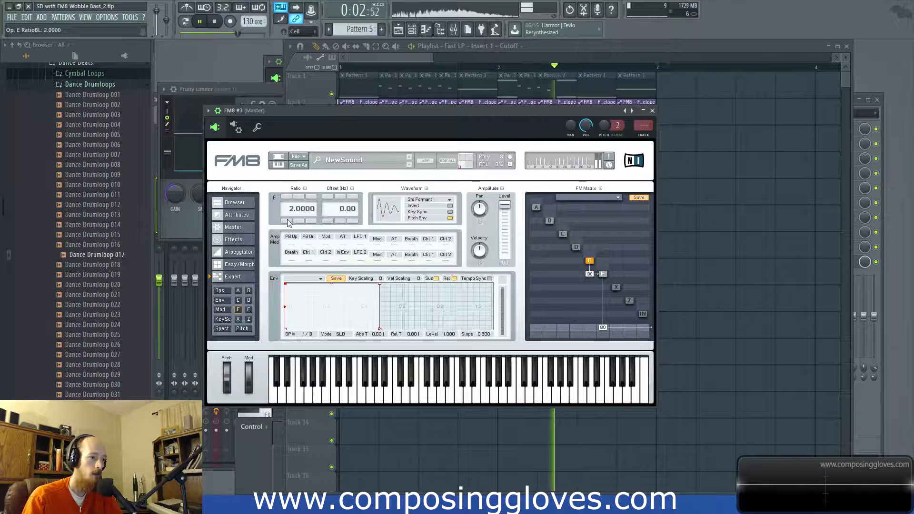
click(286, 222)
Step: Route operator D into F at 40 in the FM matrix and give it a Triangle waveform with a ratio of 2.0000
click(576, 247)
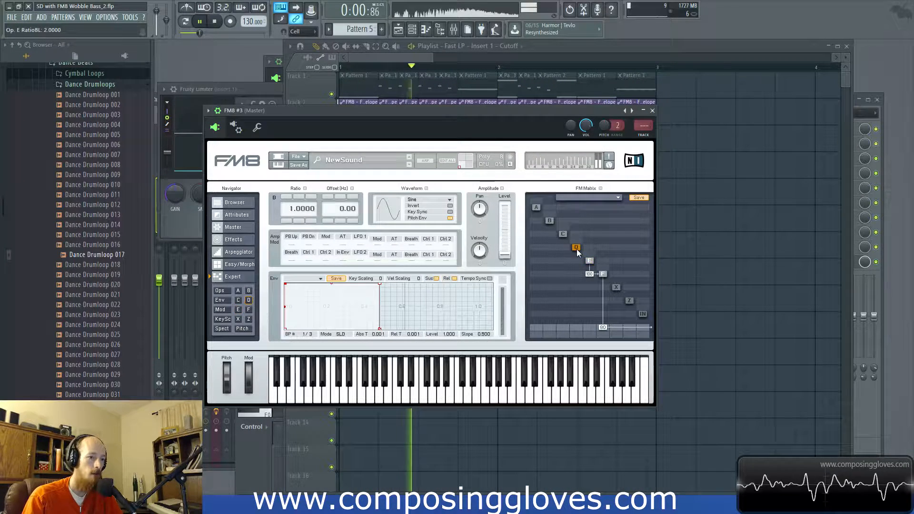
drag(575, 274, 576, 256)
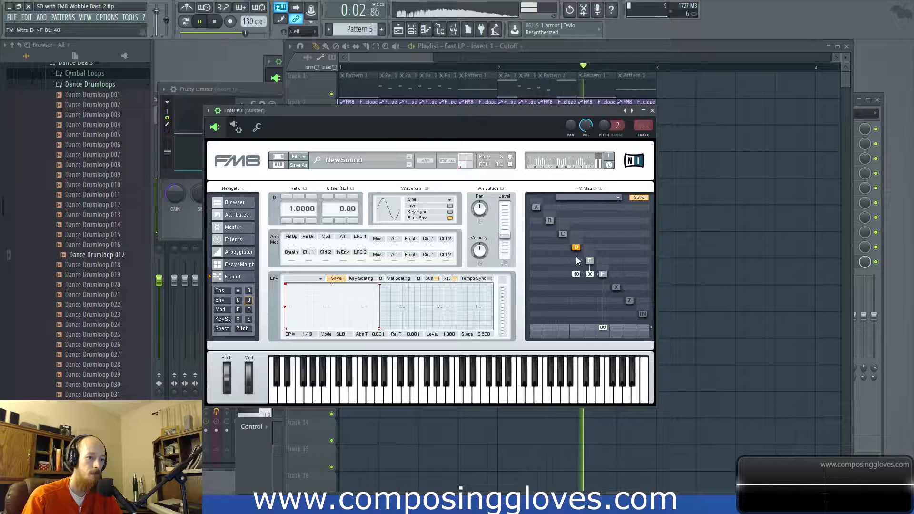
click(417, 200)
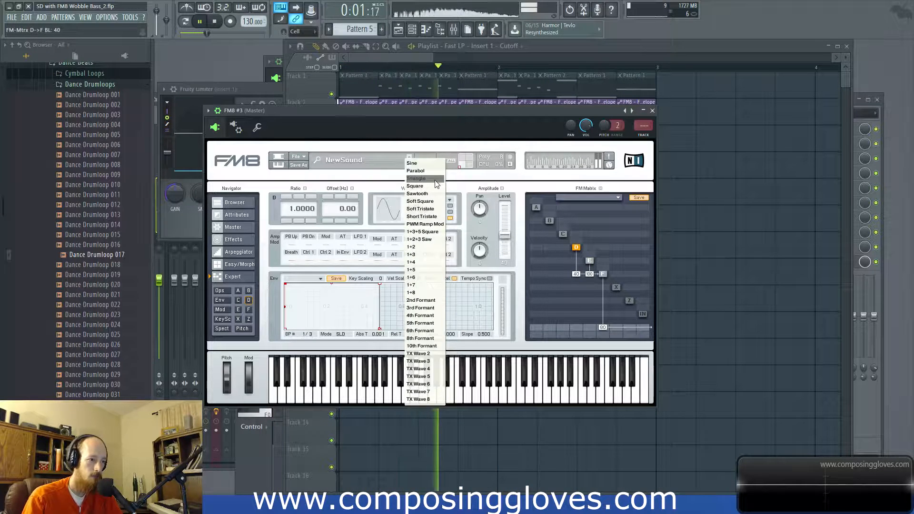
click(419, 167)
click(287, 197)
click(287, 196)
click(288, 221)
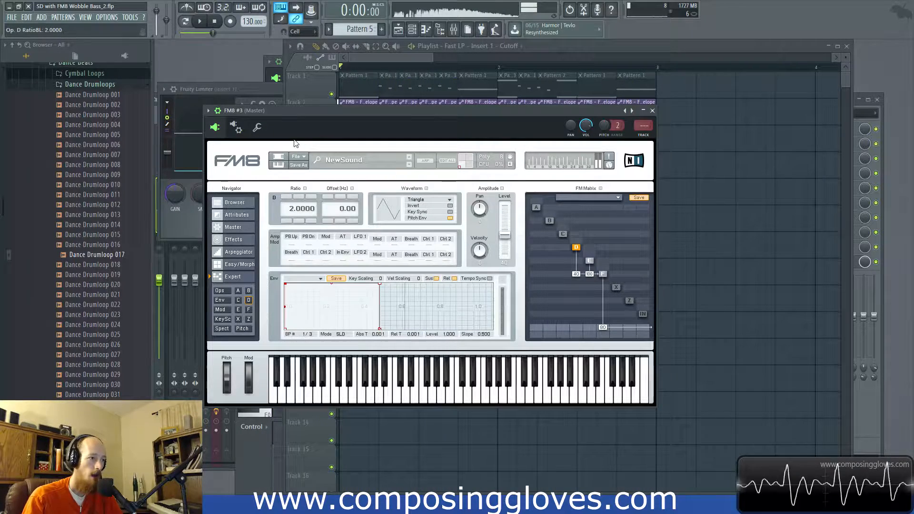
Step: Route operator C into D at 36 in the FM matrix, select operator C, and play the result
key(space)
drag(561, 247, 565, 232)
click(562, 234)
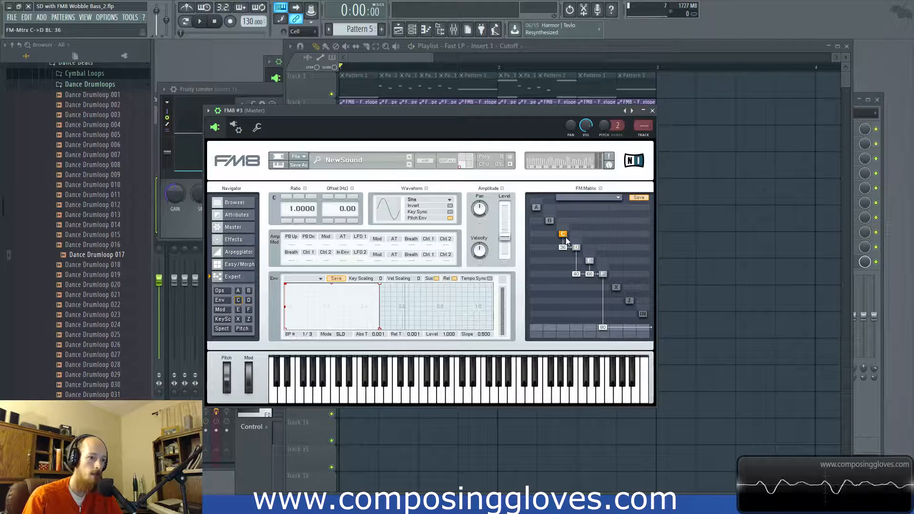
key(space)
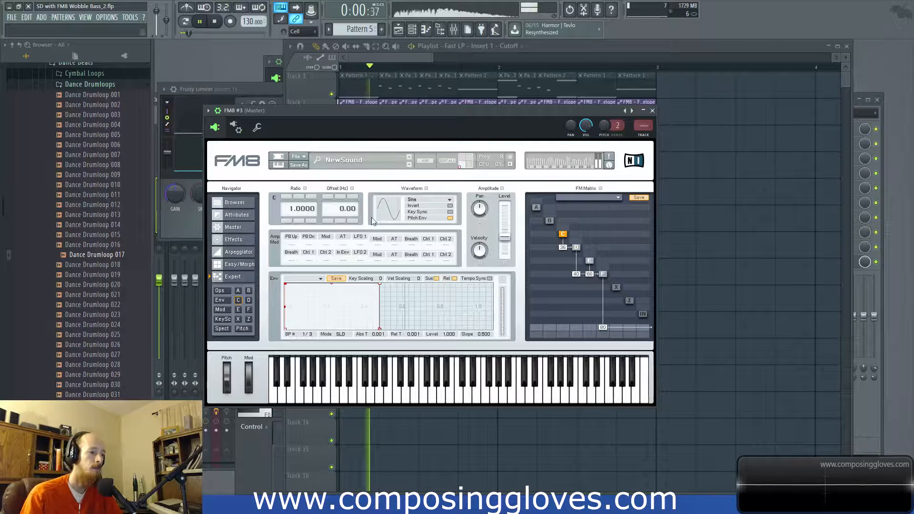
Step: Try the Triangle waveform on operator C at ratio 1.0000 with its modulation of D set to 37
click(286, 197)
click(288, 222)
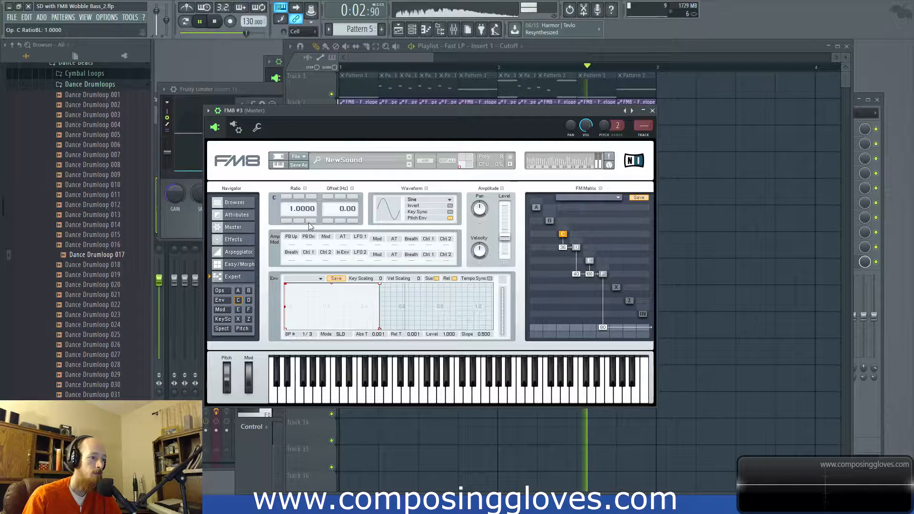
click(421, 199)
click(416, 178)
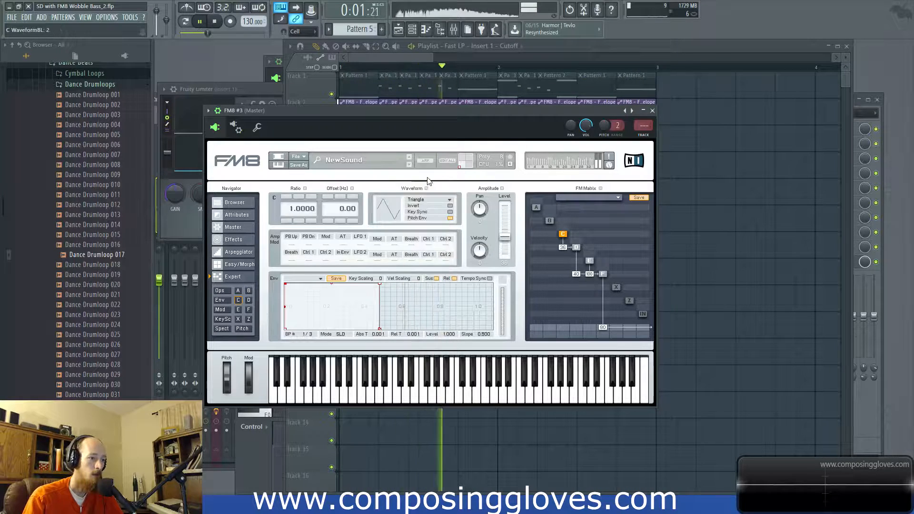
mouse_move(562, 247)
mouse_down()
mouse_move(567, 219)
mouse_move(563, 250)
mouse_up()
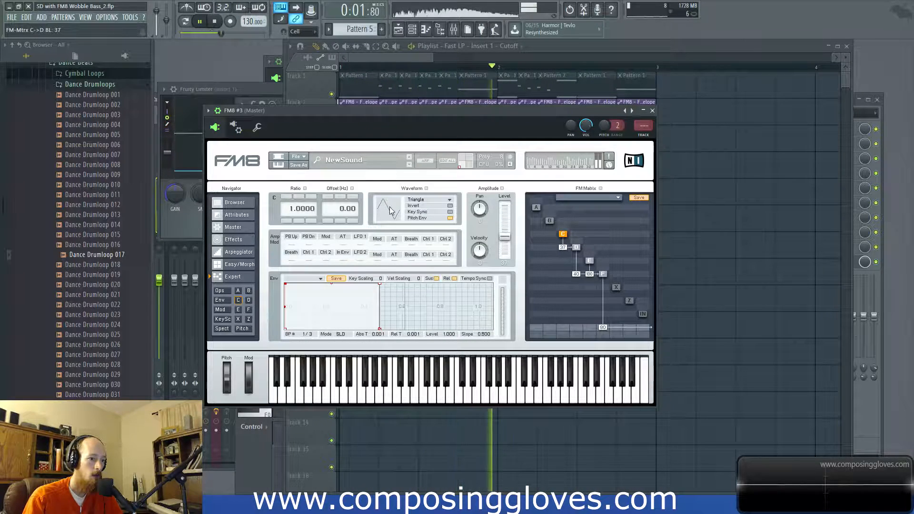
Step: Audition the 1+2 and 1+8 waveforms on operator C
key(space)
click(422, 200)
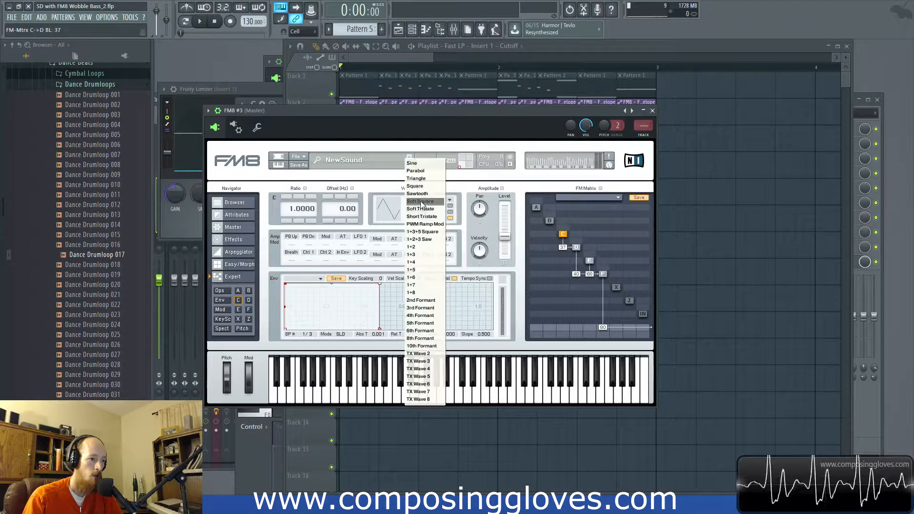
click(430, 246)
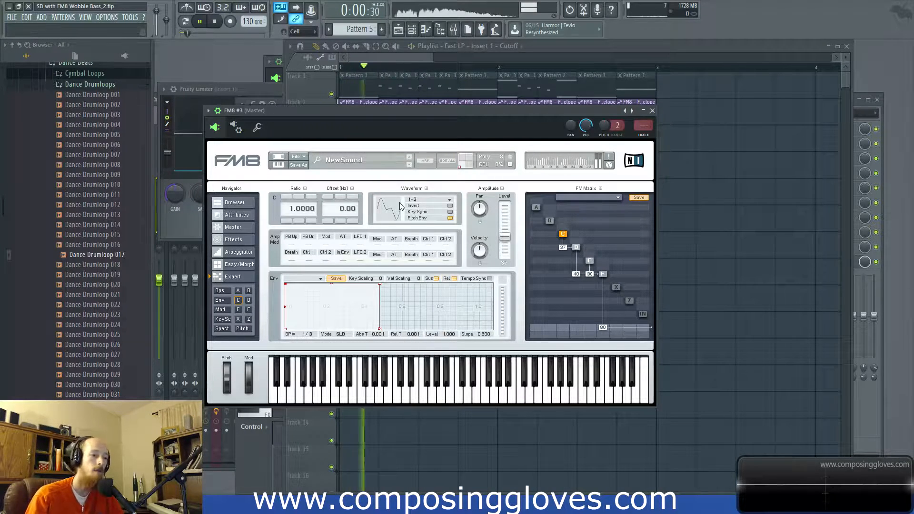
click(423, 200)
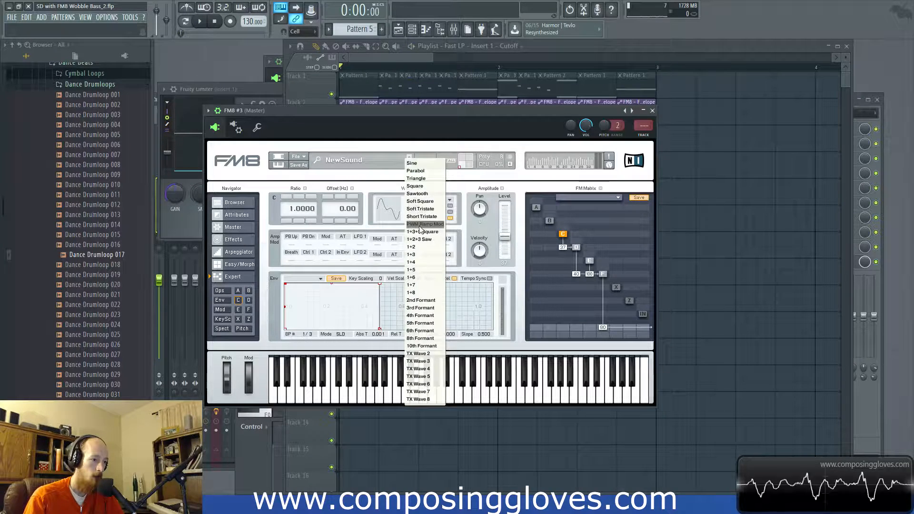
click(428, 293)
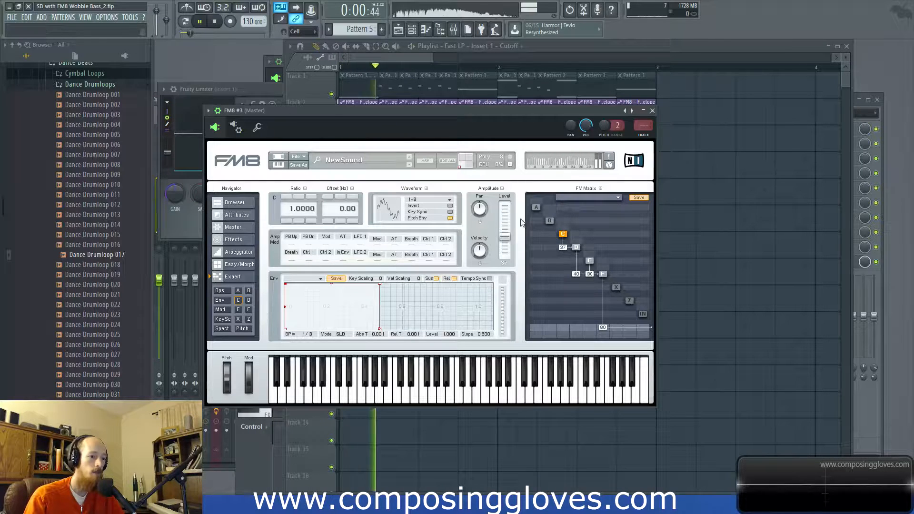
Step: Set operator C to the TX Wave 6 waveform with an output level of 38 and a ratio of 2.0000
click(435, 200)
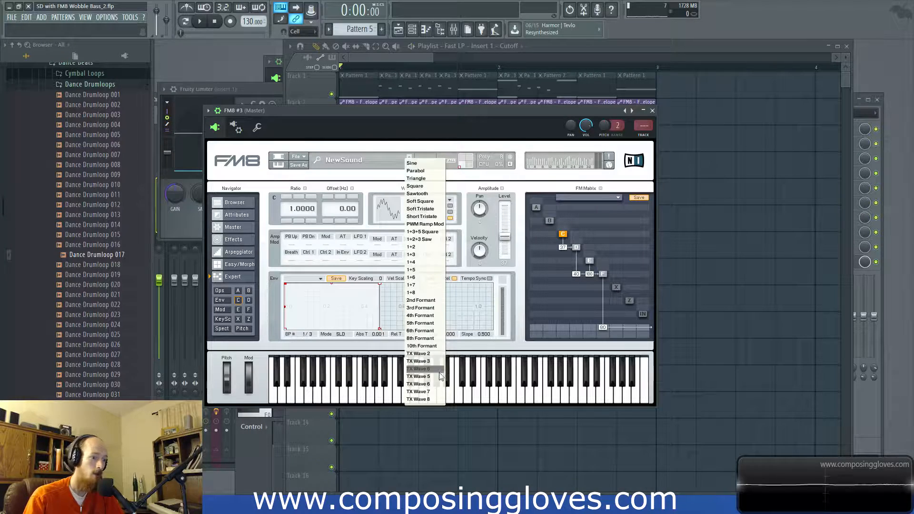
click(441, 384)
key(space)
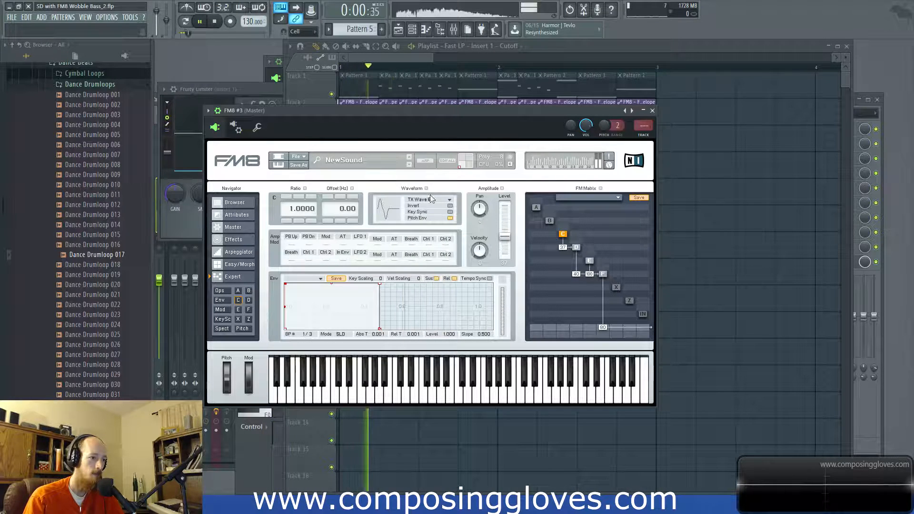
mouse_move(504, 236)
mouse_down()
mouse_move(509, 219)
mouse_move(510, 236)
mouse_up()
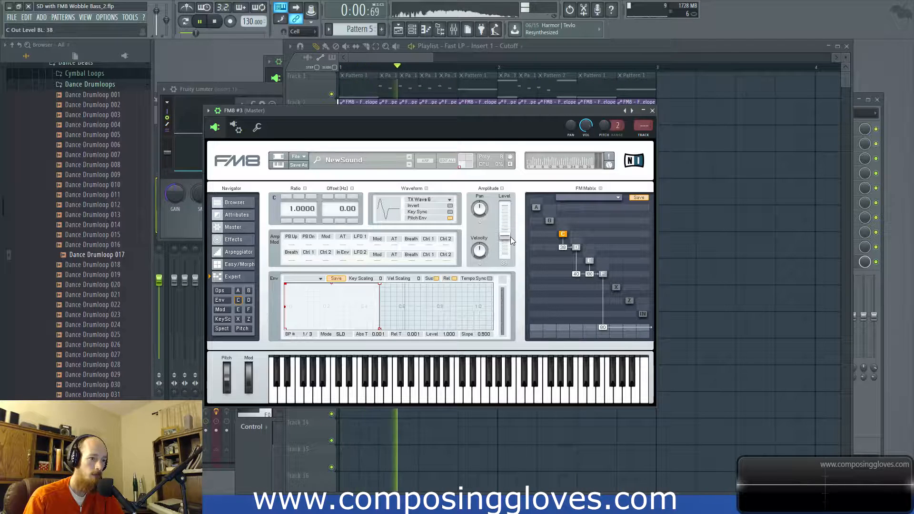
click(287, 196)
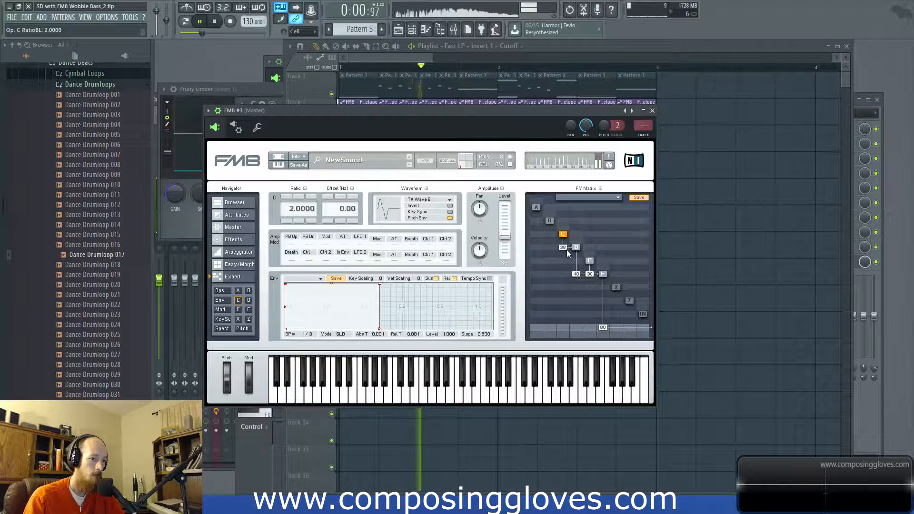
Step: Route operator B into F at 59 in the FM matrix, set its ratio to 4.0000, and stop playback
drag(552, 276, 551, 223)
click(550, 221)
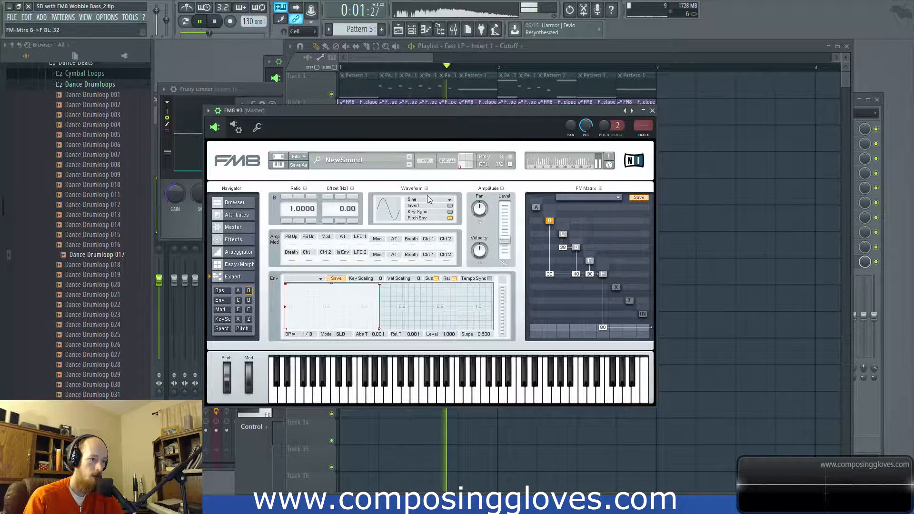
click(285, 197)
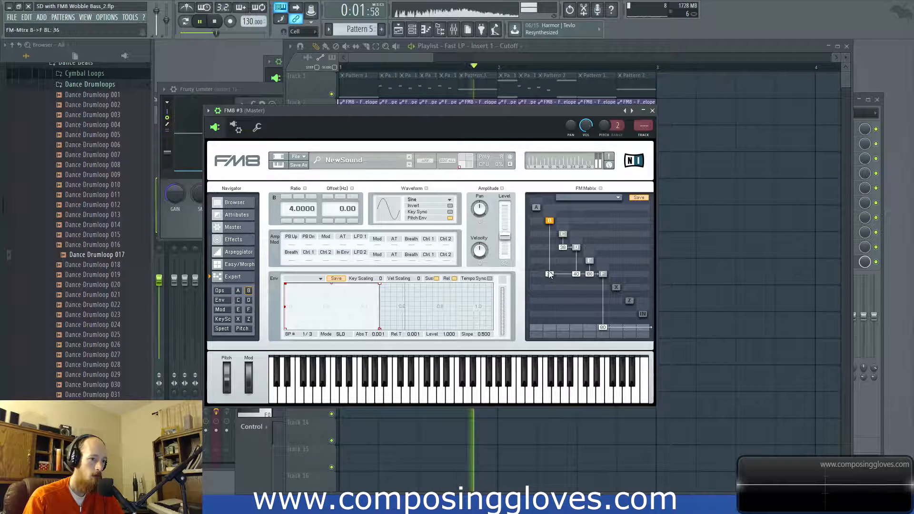
drag(549, 275, 550, 269)
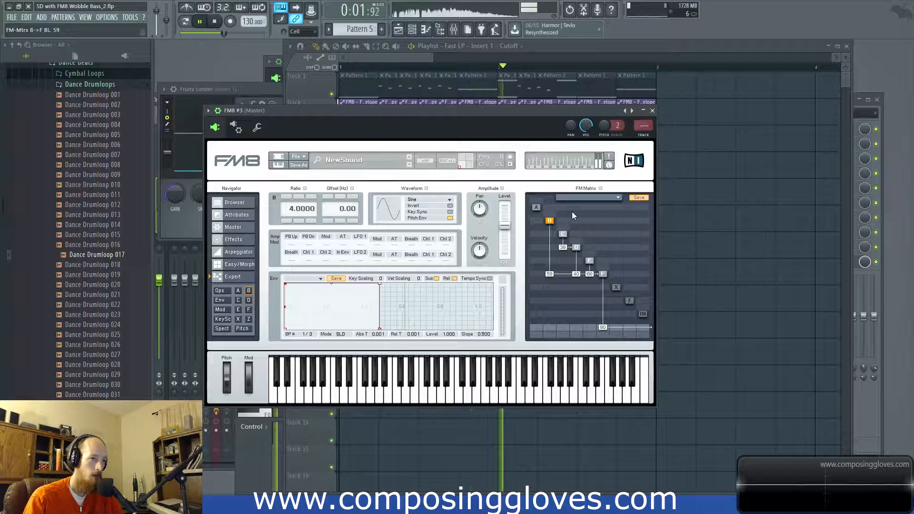
key(space)
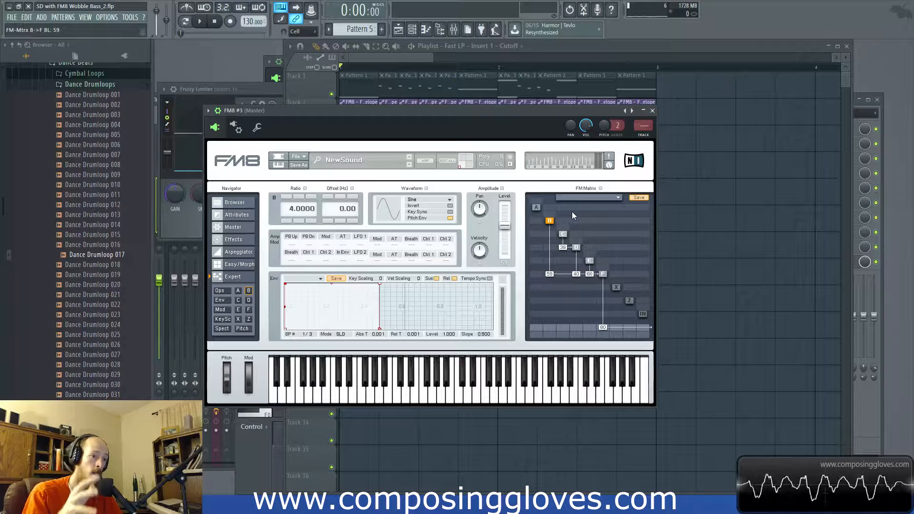
Step: Enable the Overdrive effect in FM8 #3, adjusting its bass and tone and setting its volume to 65
click(240, 228)
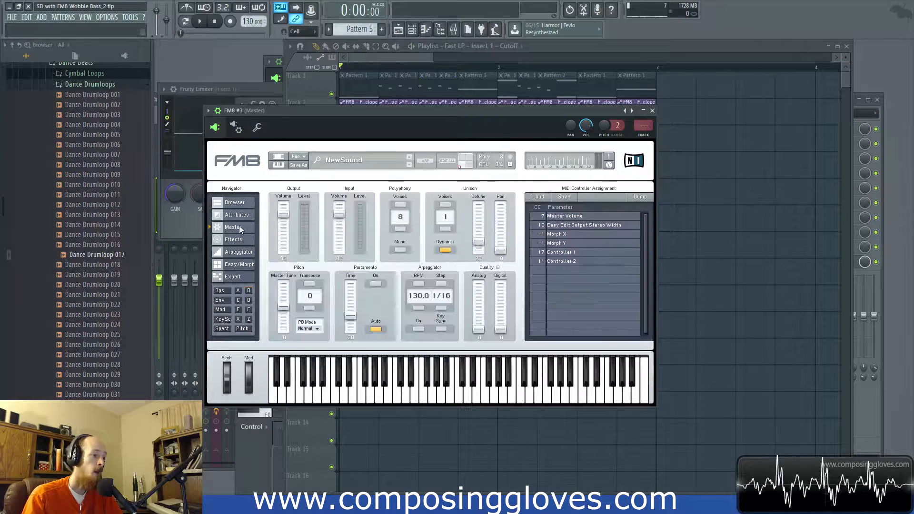
click(236, 241)
click(246, 215)
click(240, 228)
click(240, 240)
click(306, 257)
key(space)
drag(512, 215, 476, 190)
drag(619, 214, 605, 211)
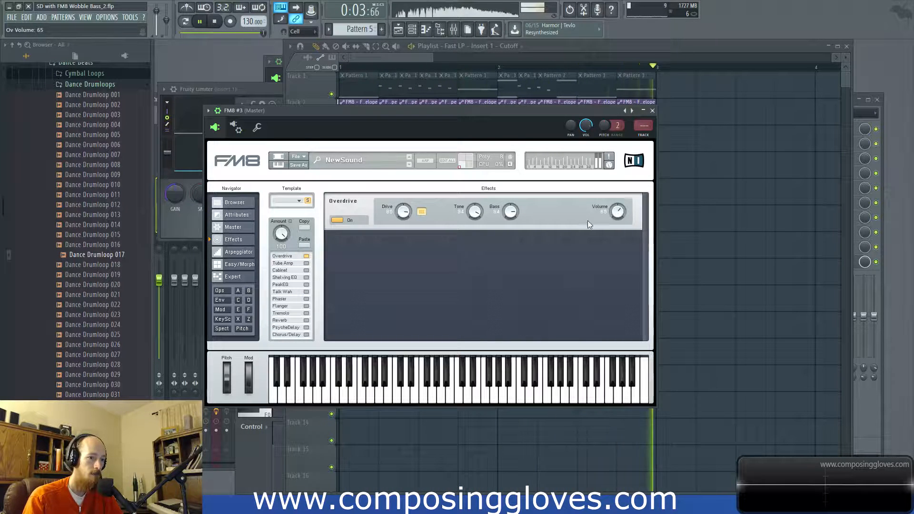
Step: Try the Tube Amp effect on the bass with its drive at 84
click(306, 263)
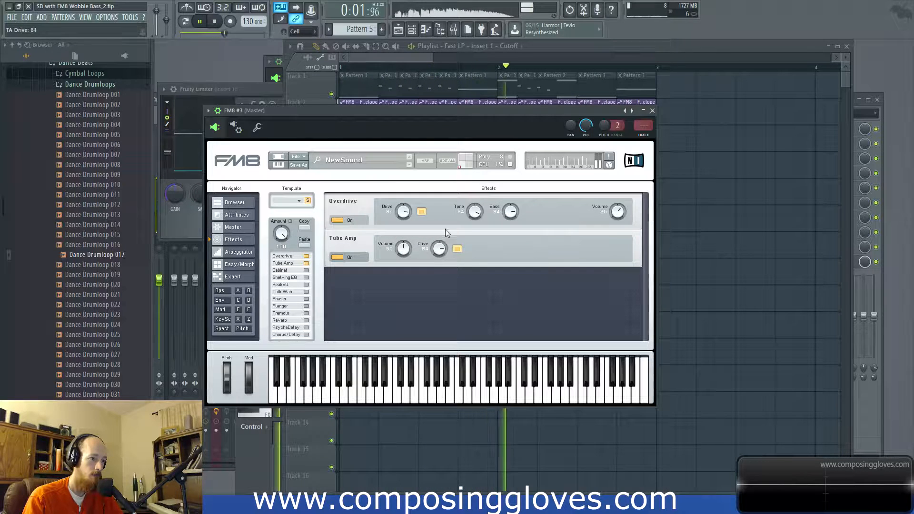
drag(438, 255, 438, 252)
key(space)
click(306, 264)
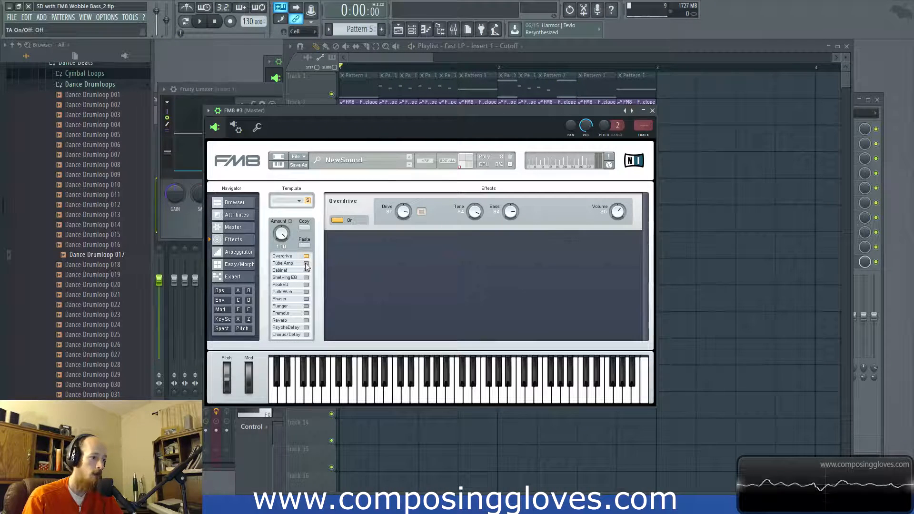
Step: Add a Shelving EQ that cuts the lows slightly and lifts the highs during playback
click(306, 278)
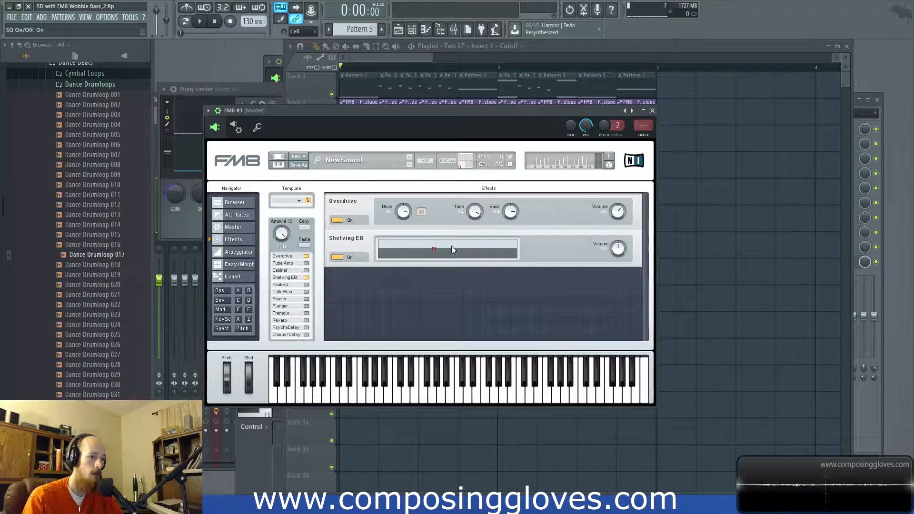
key(space)
drag(433, 249, 407, 252)
Step: Add a Peak EQ with a slight low-frequency dip and a higher-frequency boost at gain 16
click(306, 285)
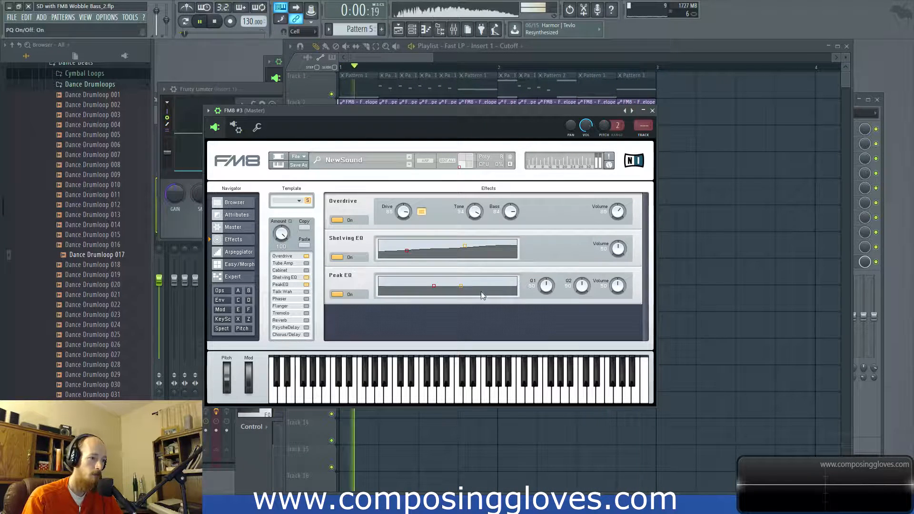
drag(434, 286, 400, 287)
drag(466, 281, 470, 284)
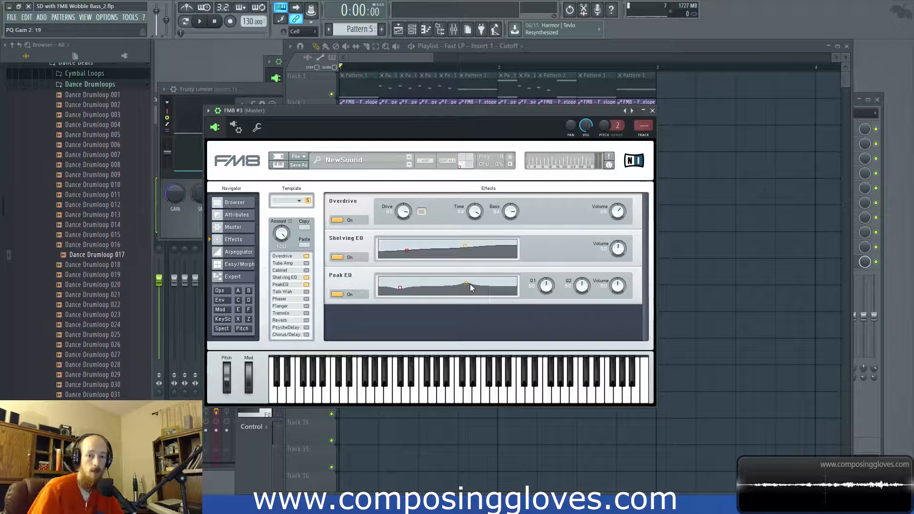
key(space)
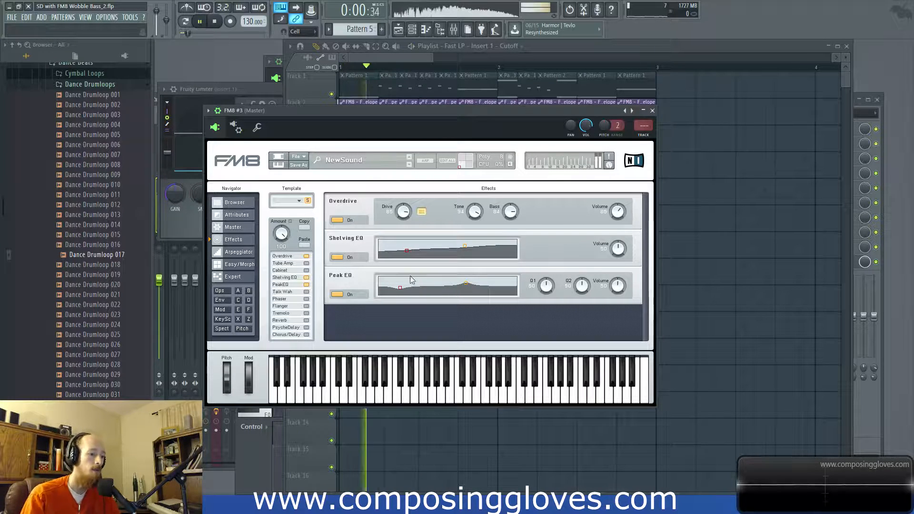
drag(400, 287, 406, 290)
drag(465, 284, 467, 284)
key(space)
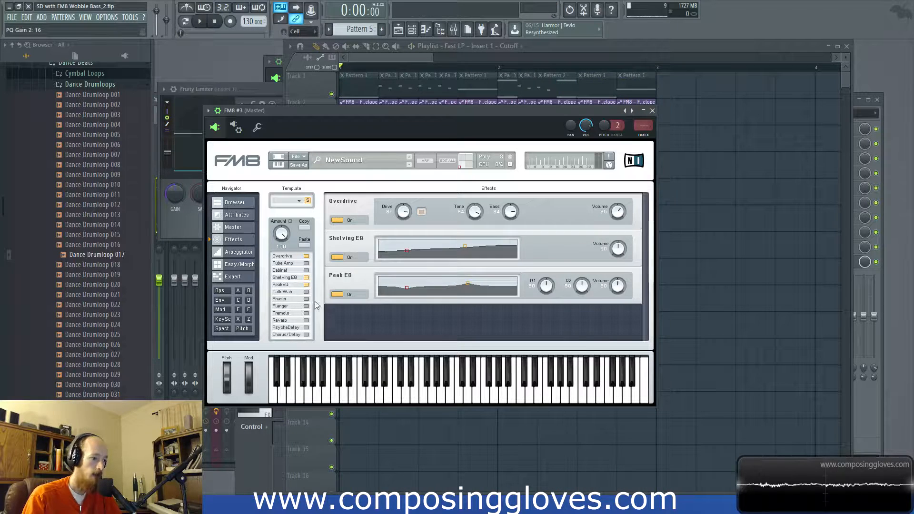
Step: Try the Talk Wah effect with its size raised and its mouth set to 41
click(305, 291)
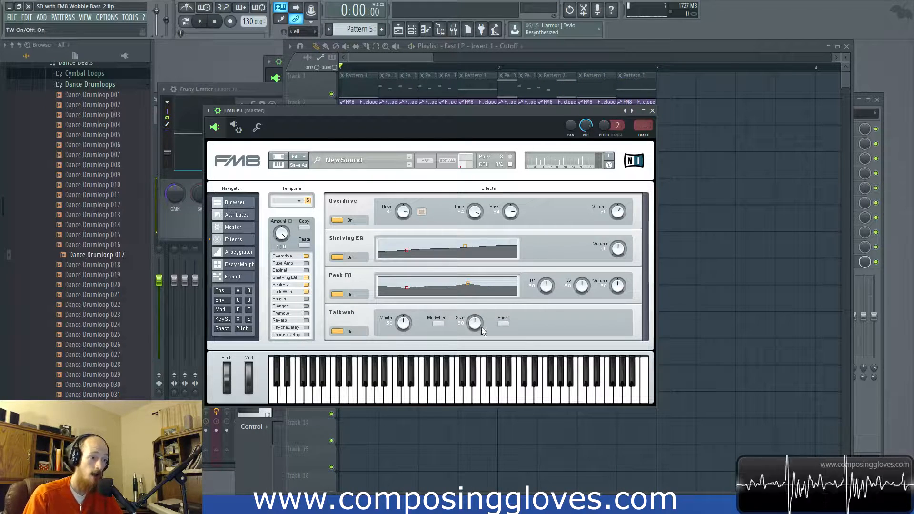
key(space)
drag(475, 332, 476, 321)
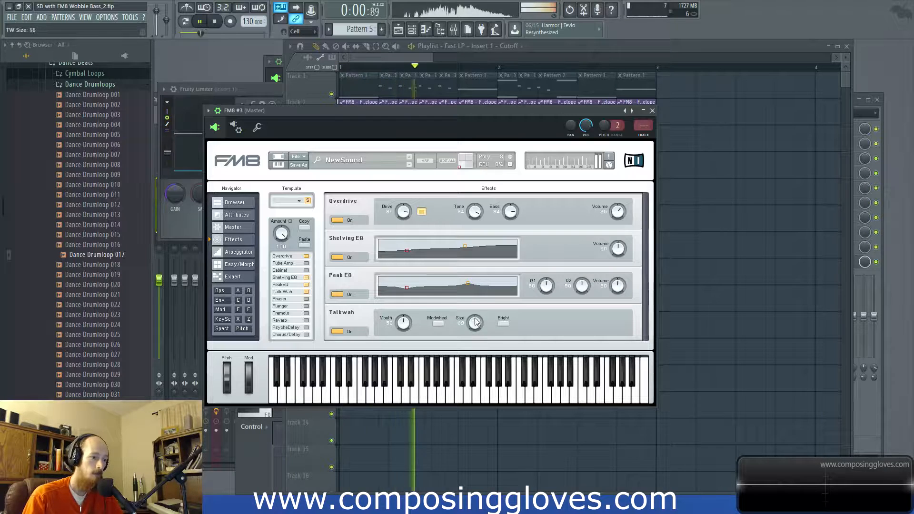
key(space)
key(space)
drag(408, 301, 372, 323)
key(space)
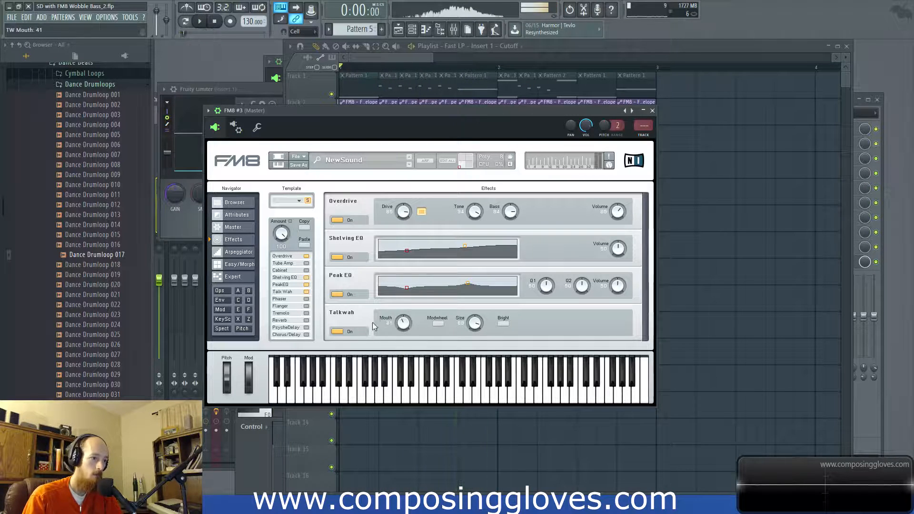
click(341, 334)
Step: Create an automation clip for the E->F level in FM8 #3's FM matrix
click(226, 322)
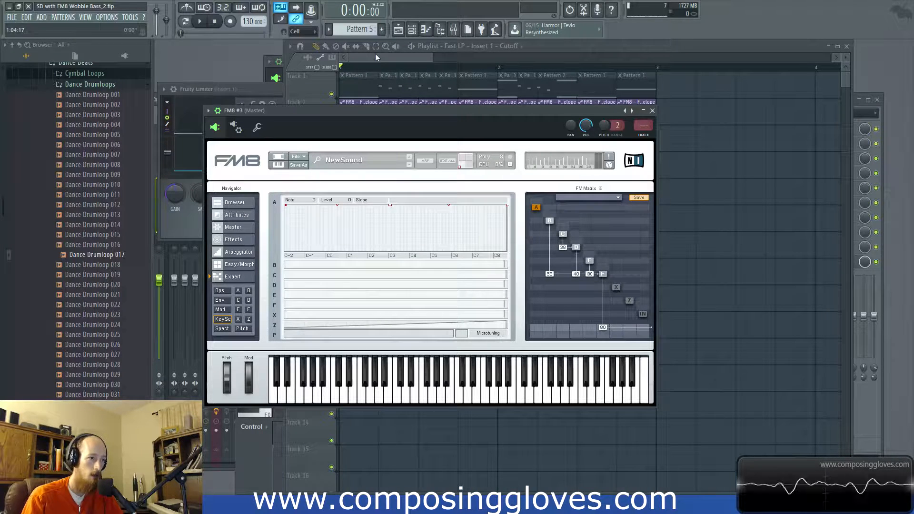
click(208, 111)
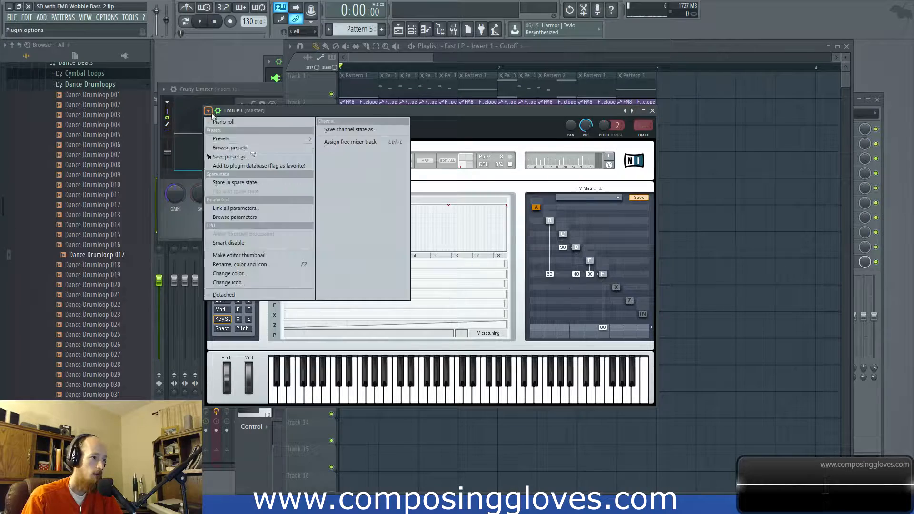
click(262, 217)
drag(588, 274, 590, 293)
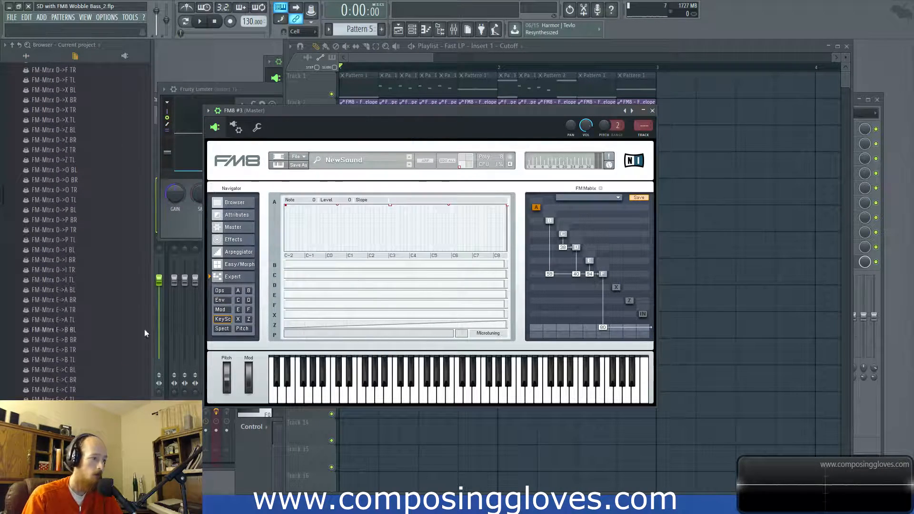
right_click(70, 369)
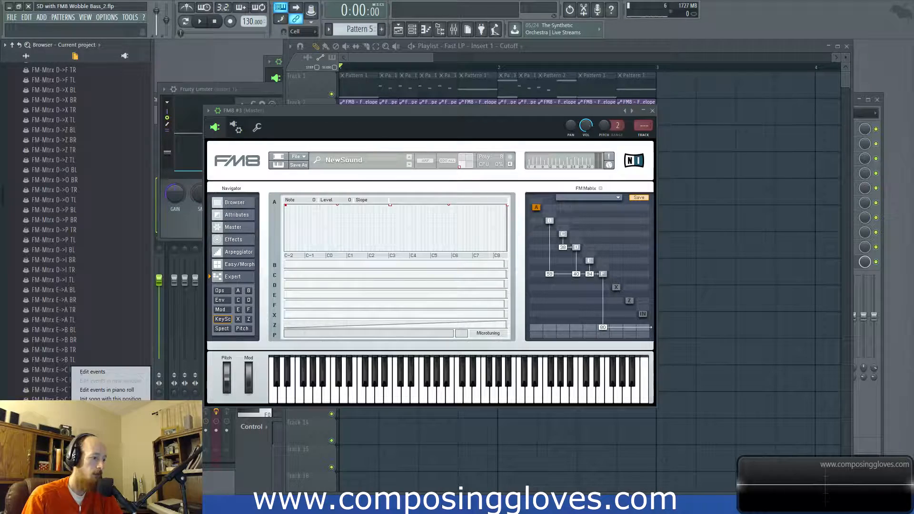
click(107, 413)
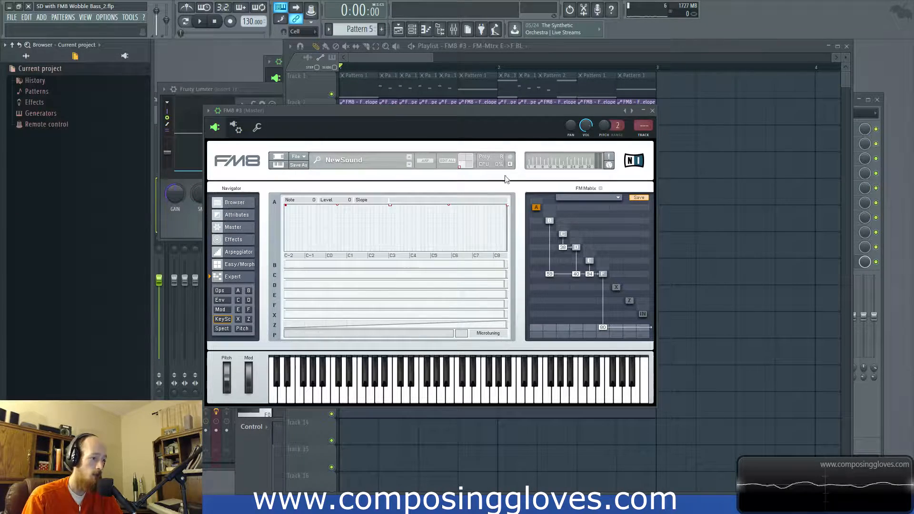
Step: Shape gentle dips and rises at the start of the FM8 #3 E->F envelope on playlist track 13
click(397, 57)
scroll(392, 417, down, 3)
scroll(374, 416, up, 5)
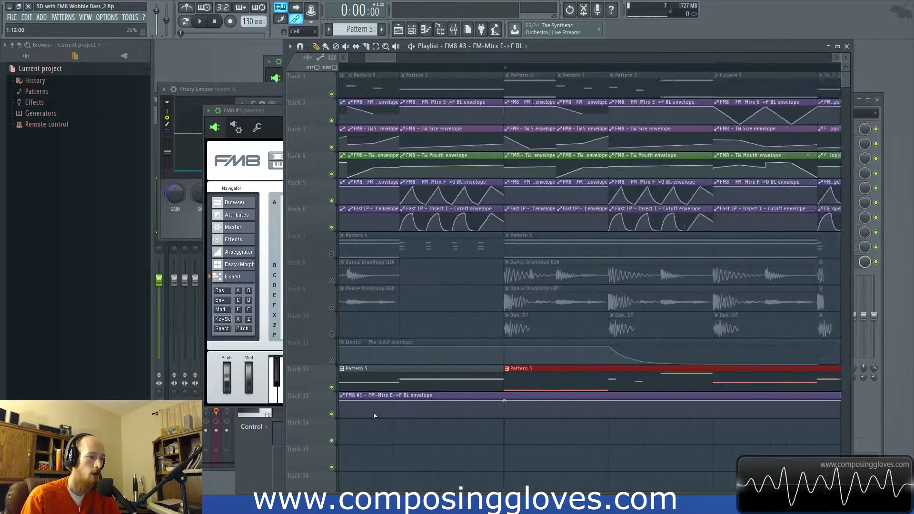
drag(373, 413, 583, 375)
scroll(376, 364, down, 3)
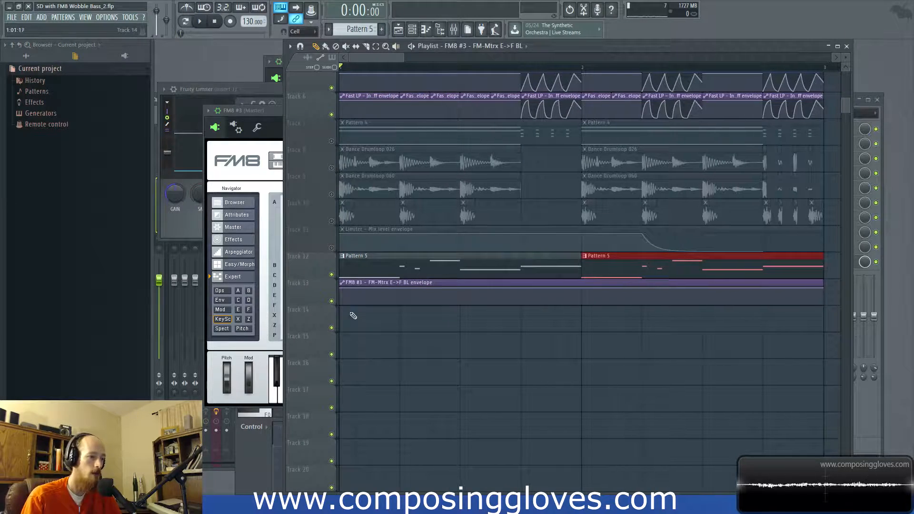
drag(362, 318, 372, 373)
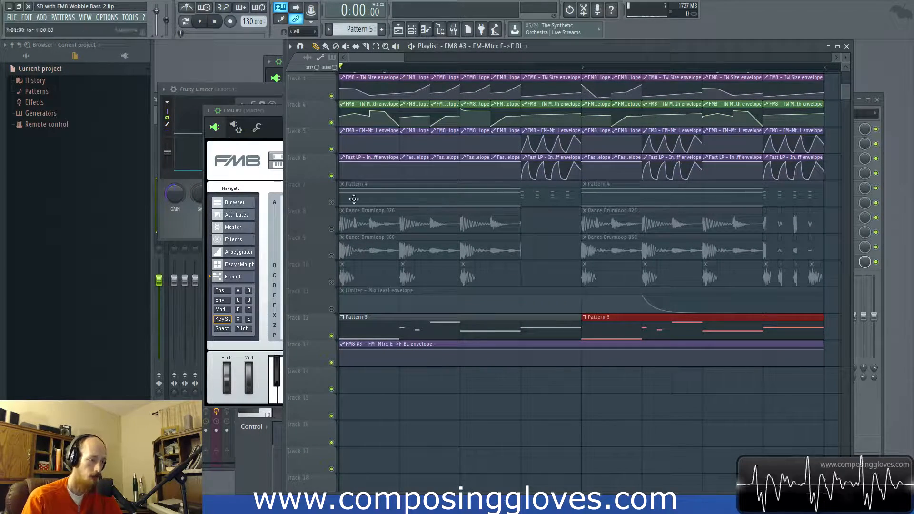
right_click(358, 356)
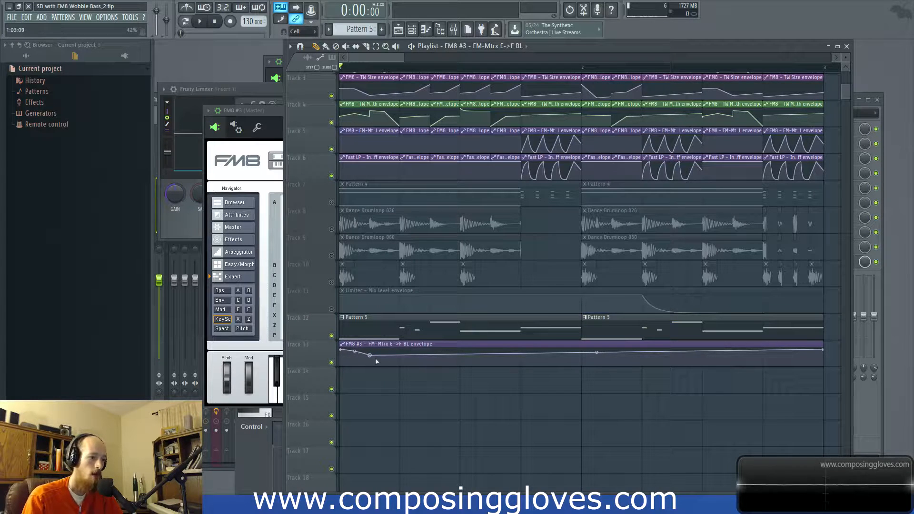
right_click(416, 352)
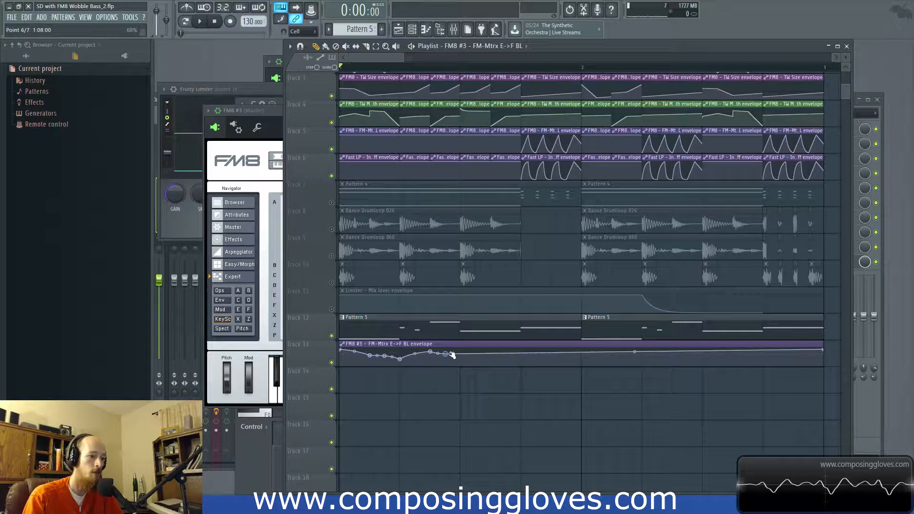
Step: Set the snap to 1/2 step, draw repeated wobble dips across the second half of the E->F envelope's first bar, and preview it
scroll(482, 363, up, 1)
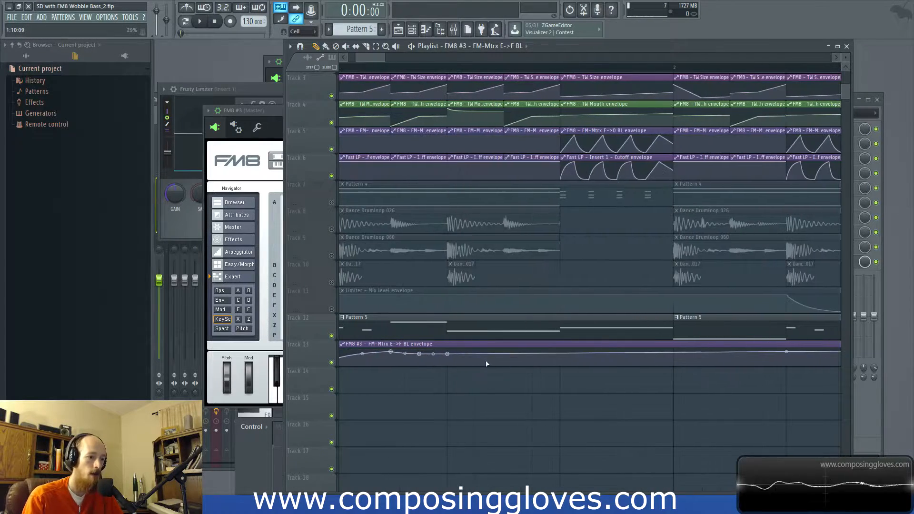
click(312, 31)
click(309, 102)
drag(462, 354, 565, 338)
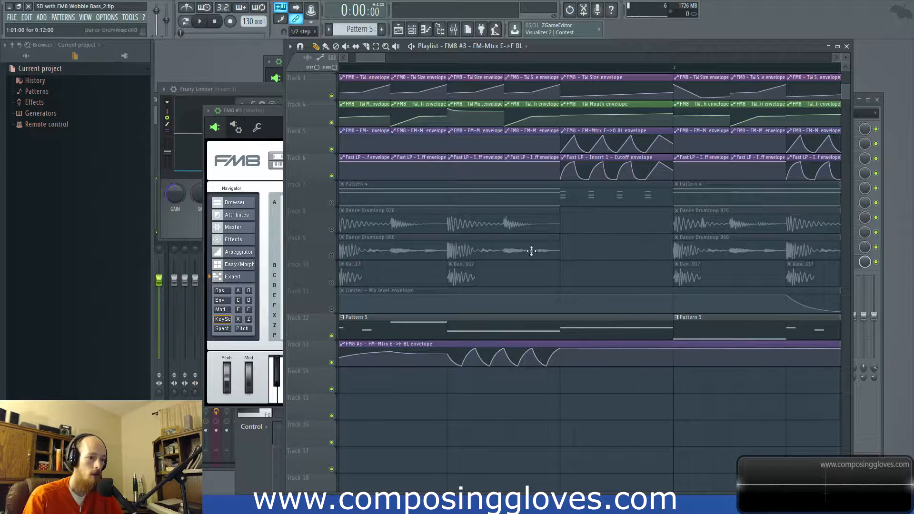
drag(598, 360, 676, 341)
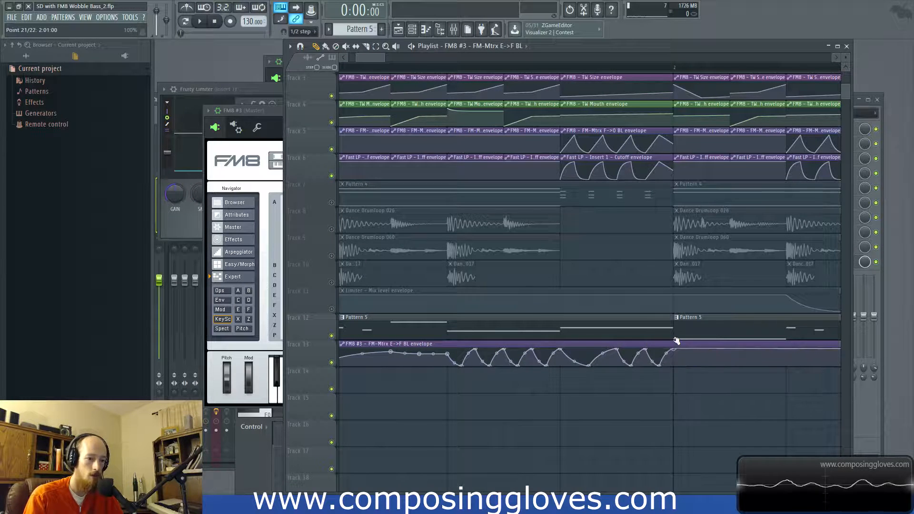
scroll(675, 355, down, 1)
key(space)
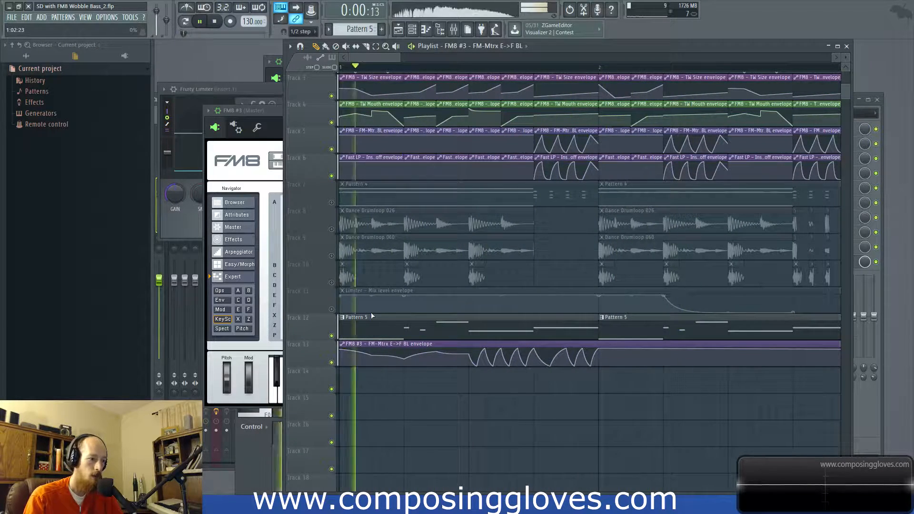
key(space)
Step: Adjust the E->F automation clip's maximum output level while auditioning the wobble
double_click(401, 355)
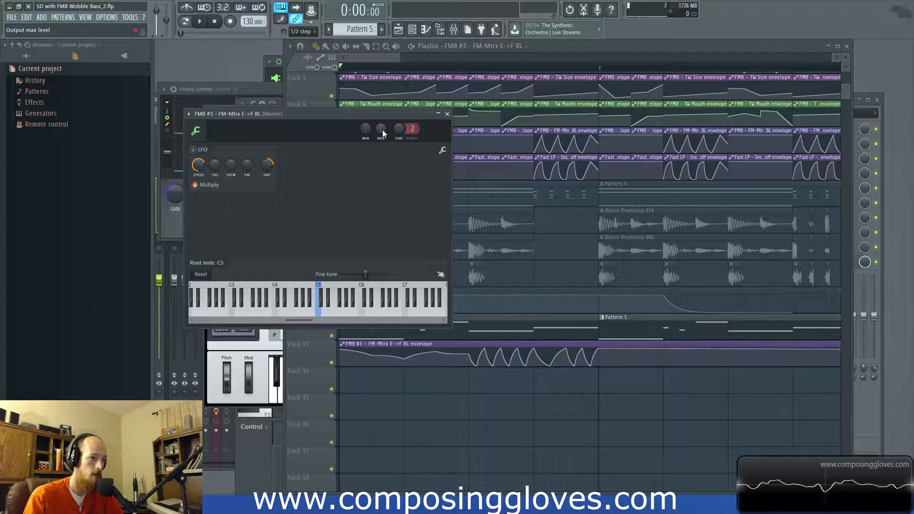
key(space)
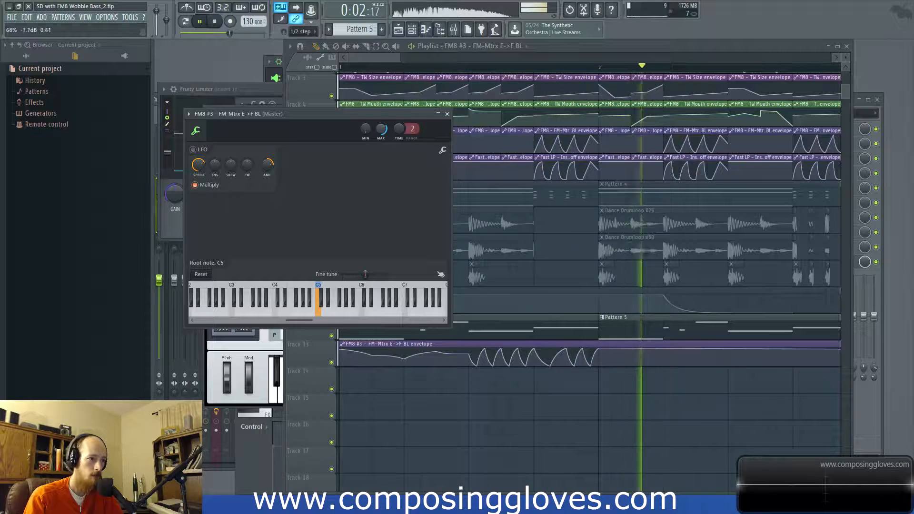
key(space)
key(space)
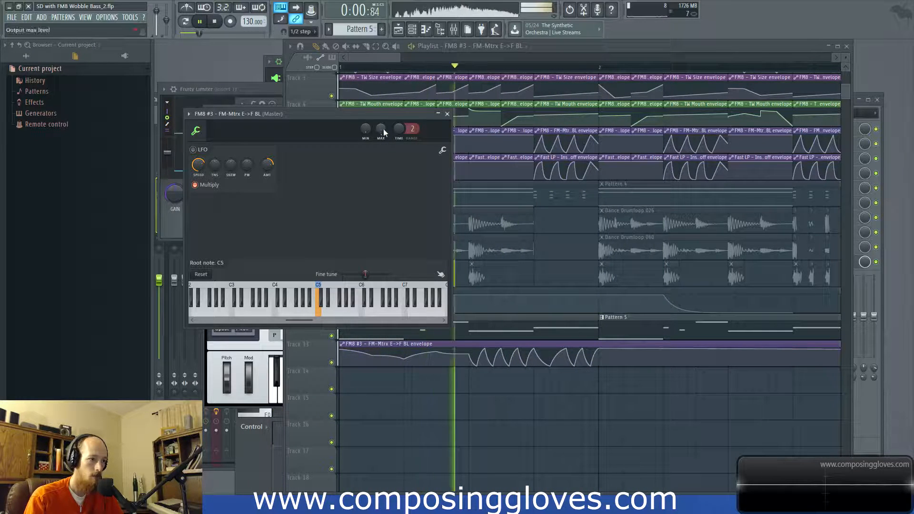
key(space)
Step: Reopen FM8 #3 from the unsorted channels and reduce the matrix levels of D->F to 27 and B->F to 52
key(F6)
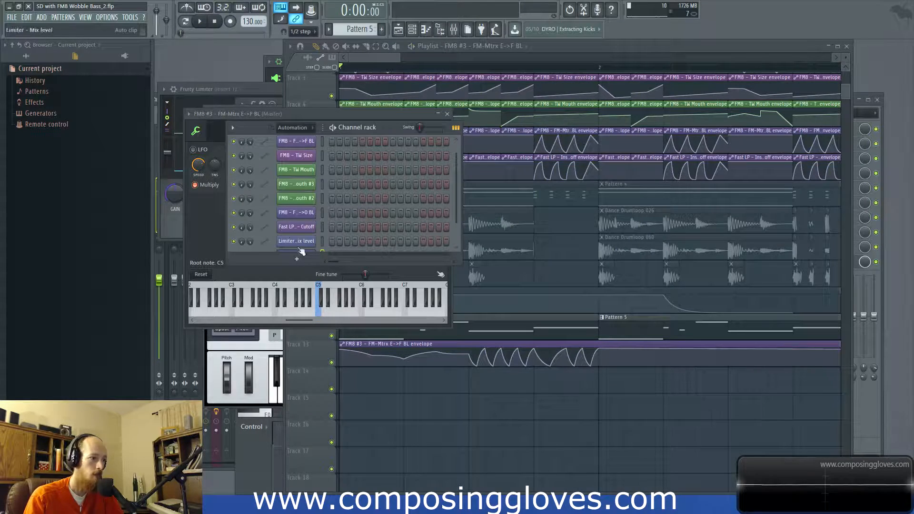
click(292, 128)
click(292, 174)
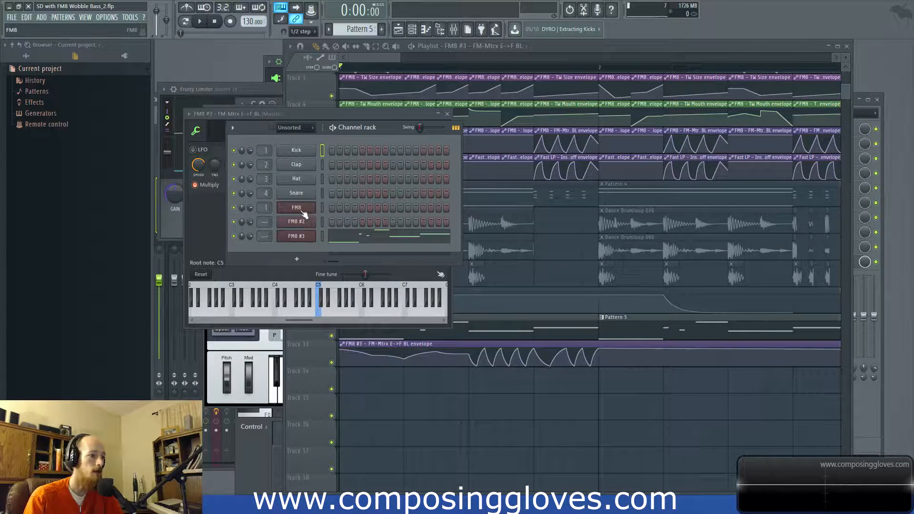
click(305, 237)
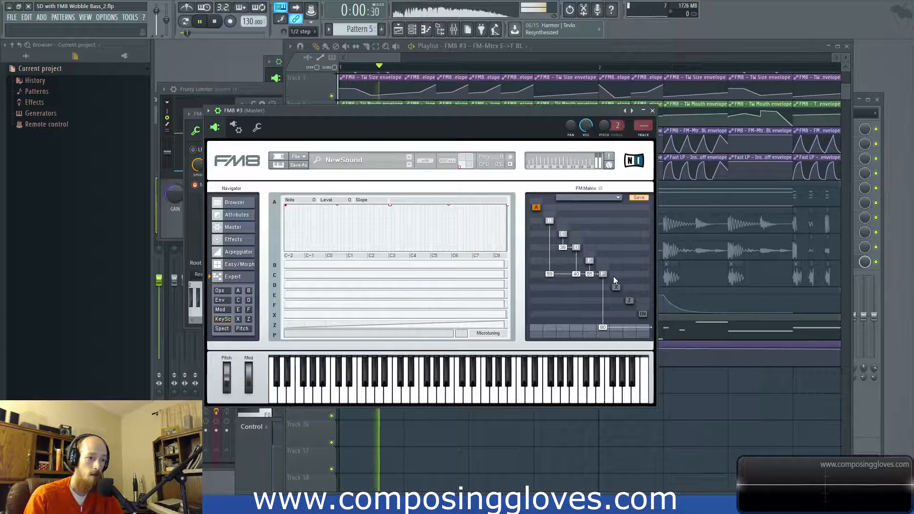
click(590, 261)
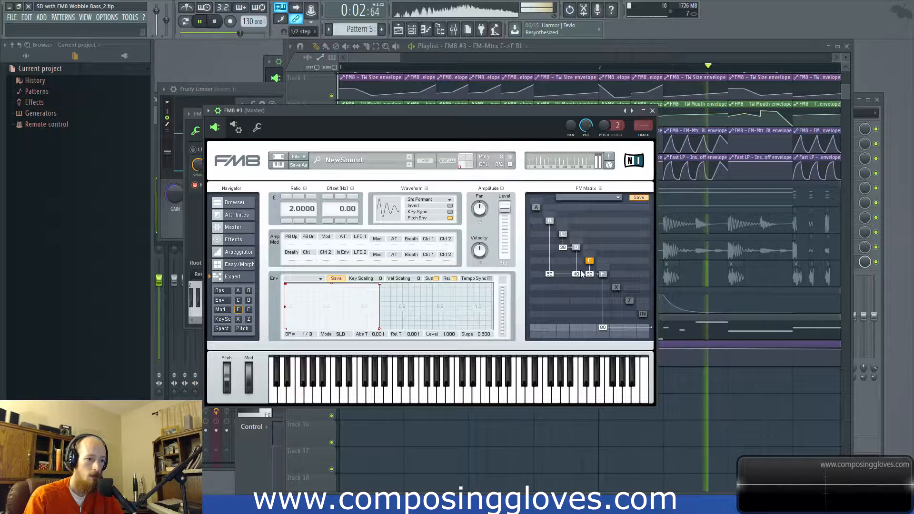
drag(576, 275, 576, 284)
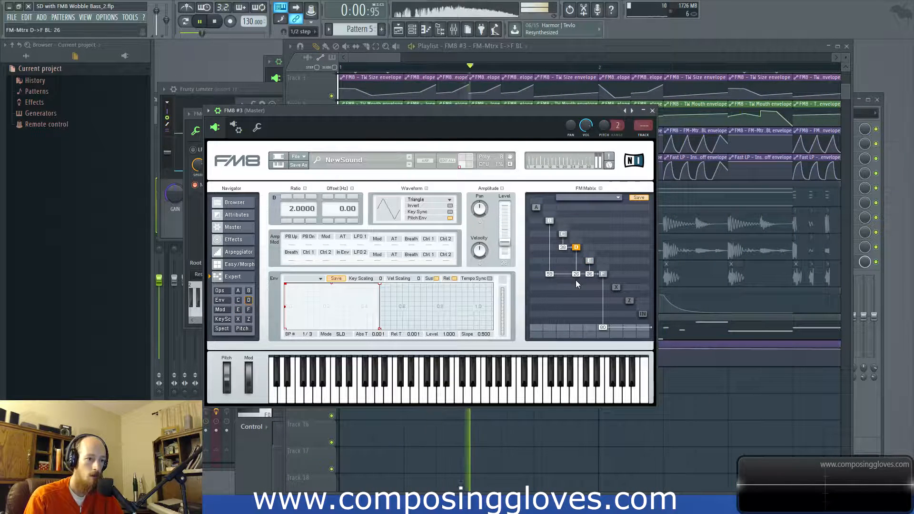
drag(551, 276, 579, 274)
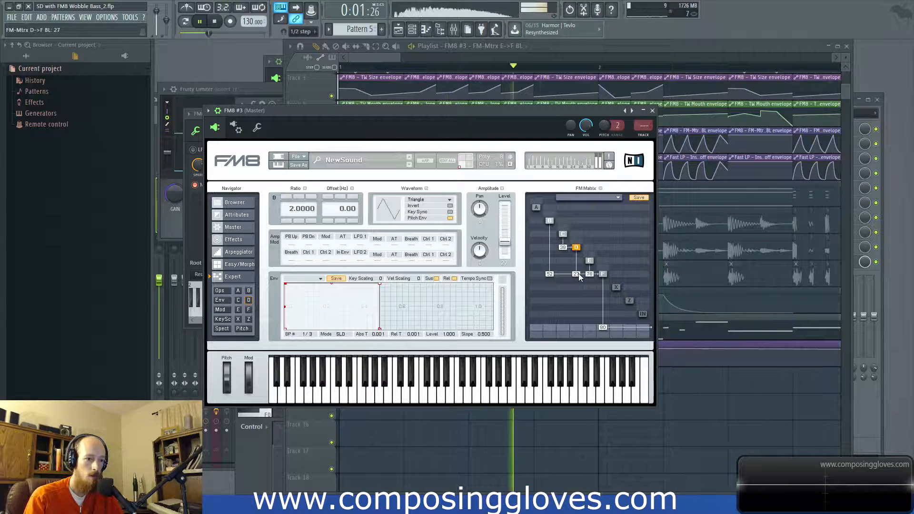
Step: Rebalance the FM8 #3 matrix by lowering the C->D level and setting D->F to 37
drag(563, 247, 584, 275)
Step: Audition the Triangle waveform on operator E and return the operator to 3rd Formant
click(589, 261)
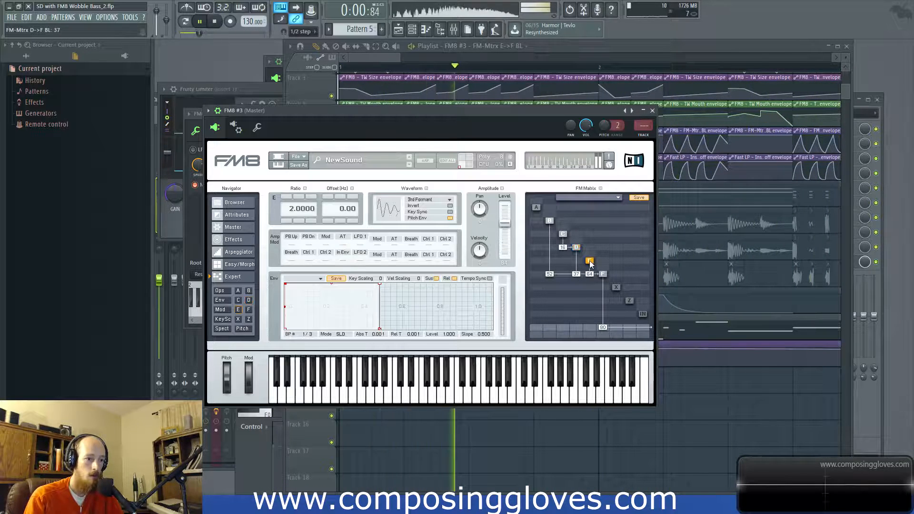
key(space)
click(426, 199)
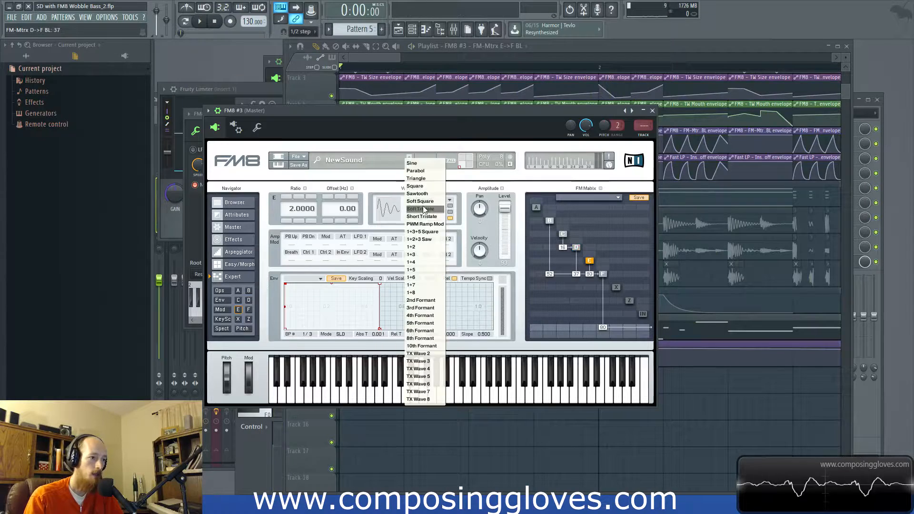
click(434, 179)
key(space)
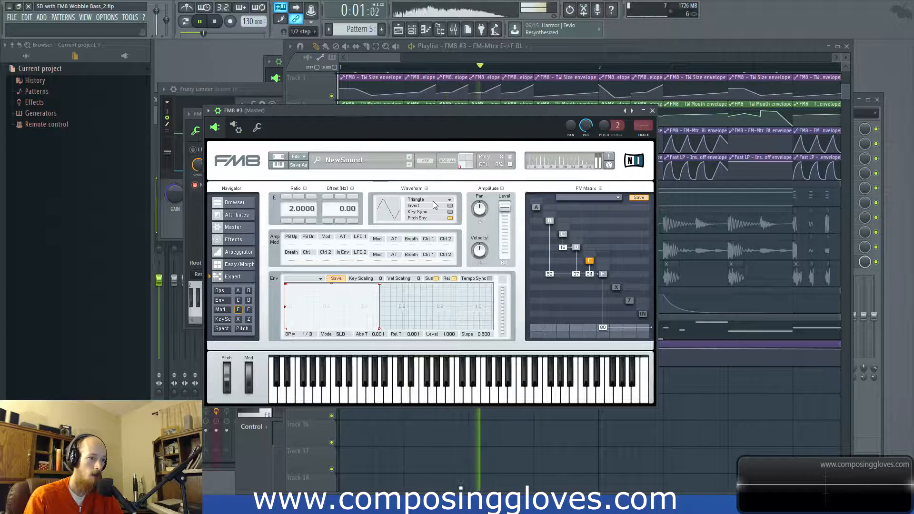
click(433, 199)
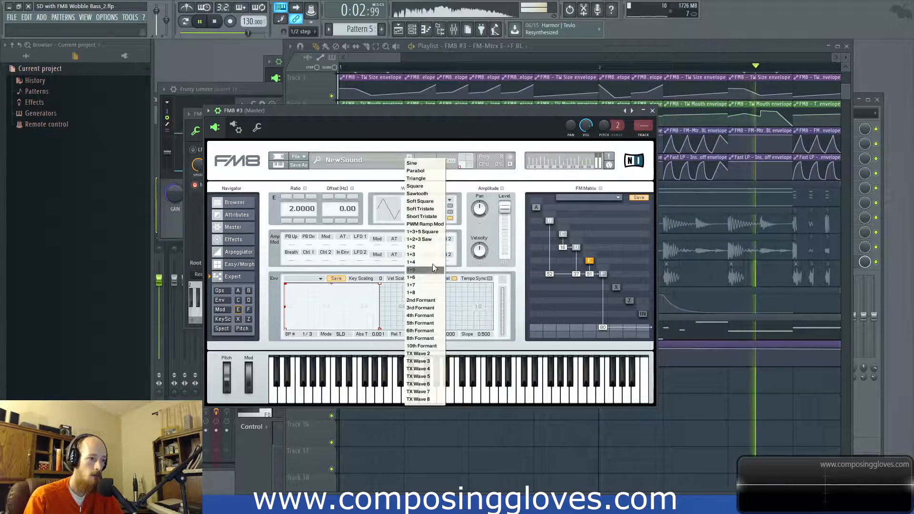
key(space)
click(431, 308)
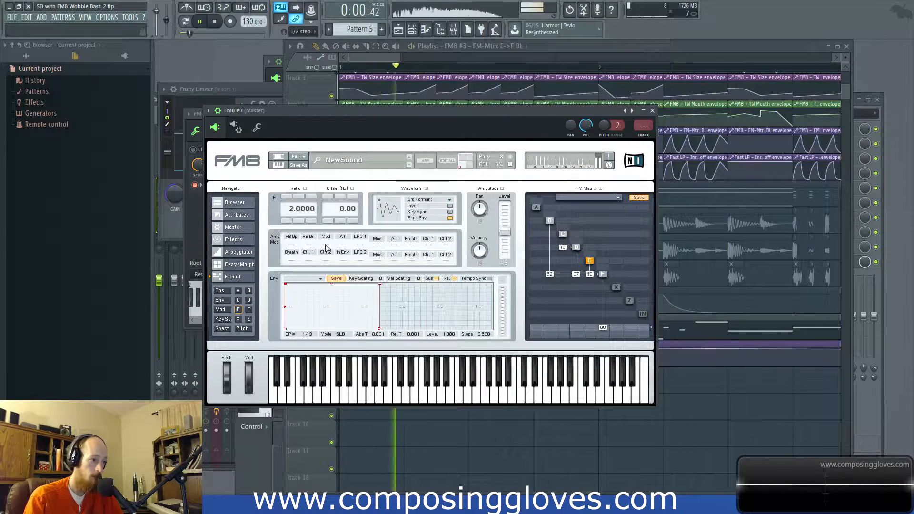
Step: In the FM8 #3 effects, set the Peak EQ's second band gain to 9 and the Shelving EQ's high gain to 41 during playback
click(233, 227)
click(243, 215)
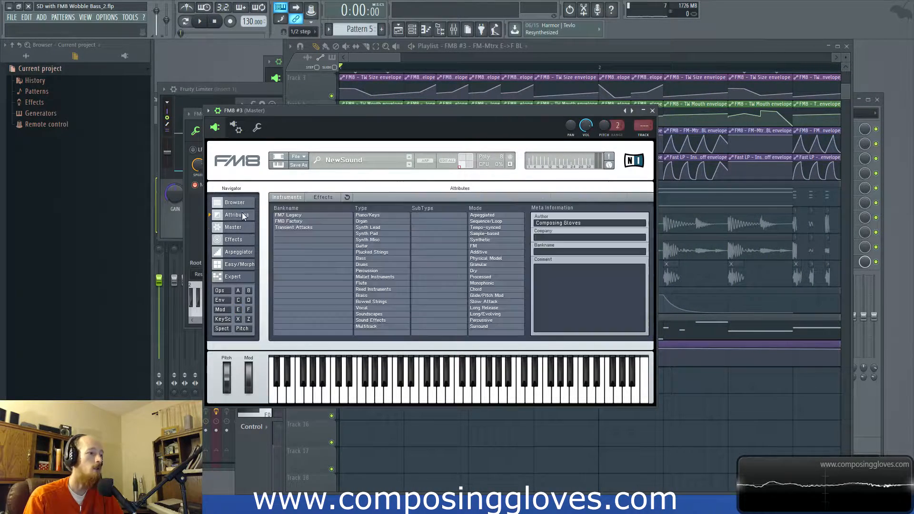
click(241, 227)
click(238, 239)
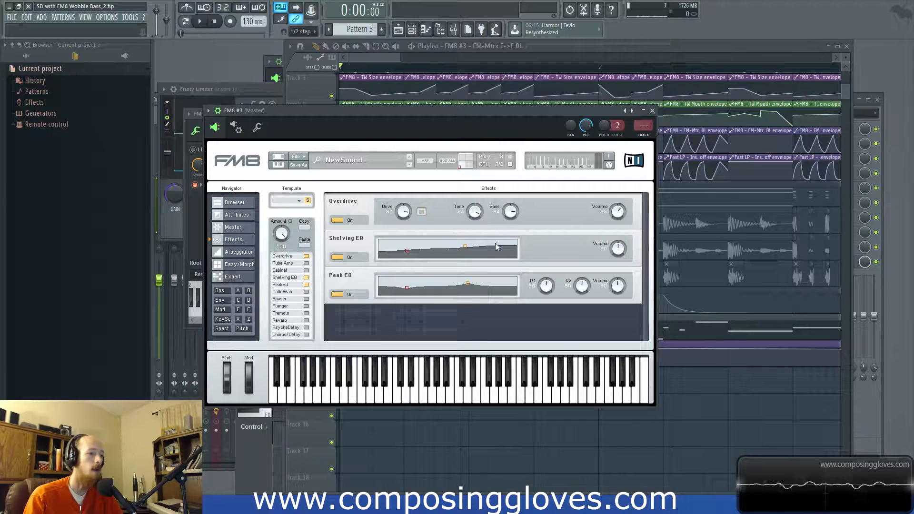
key(space)
mouse_move(467, 282)
mouse_down()
mouse_move(488, 280)
mouse_move(456, 282)
mouse_up()
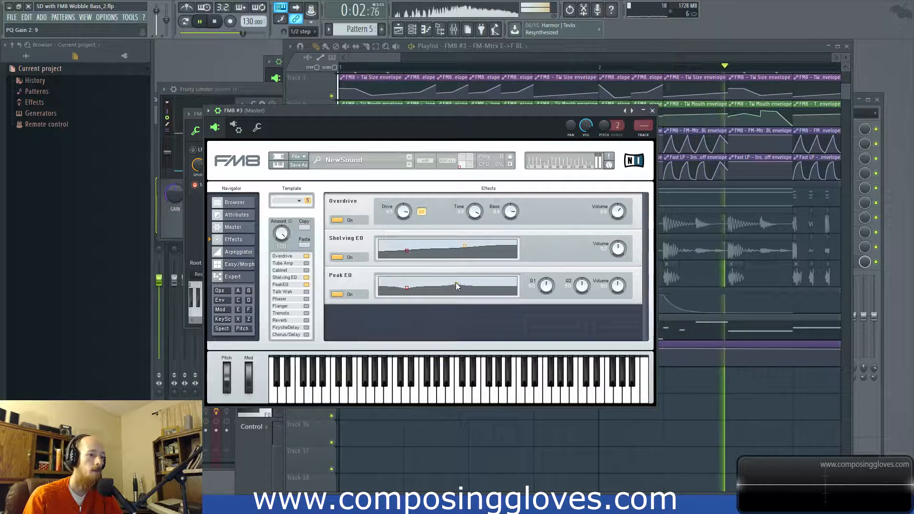
mouse_move(465, 246)
mouse_down()
mouse_move(456, 245)
mouse_move(468, 245)
mouse_up()
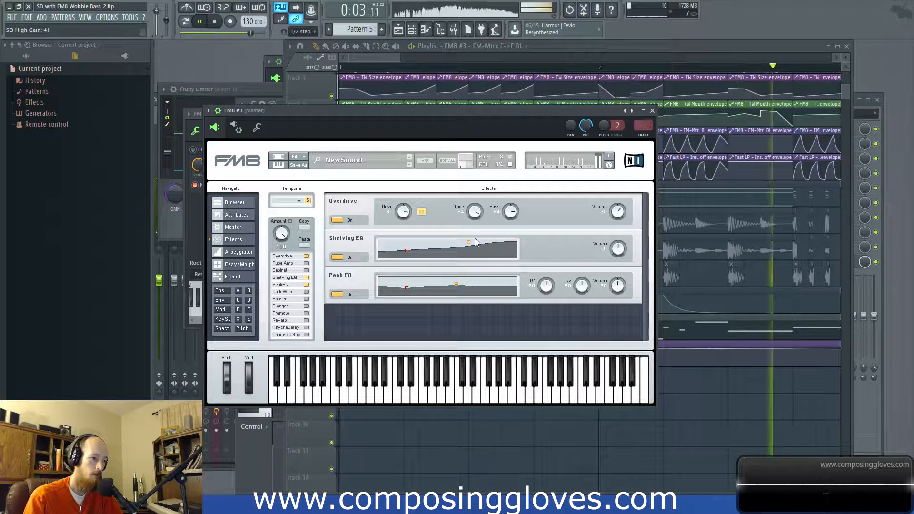
key(space)
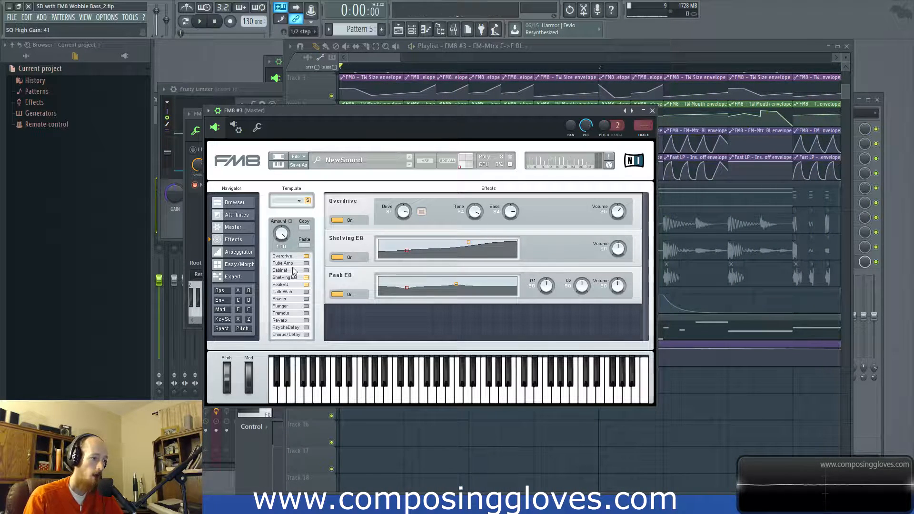
Step: Enable the Talk Wah effect and sweep its Mouth setting while auditioning the bass
click(306, 292)
key(space)
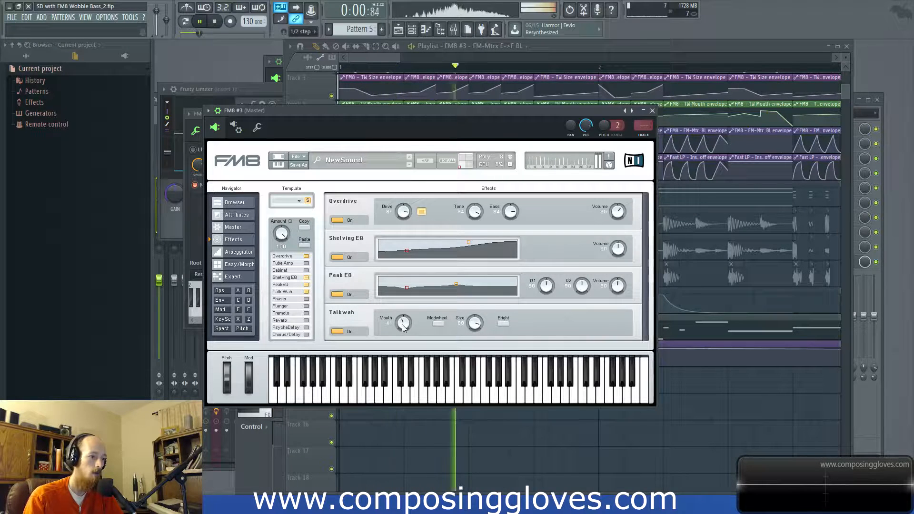
drag(407, 317, 386, 328)
key(space)
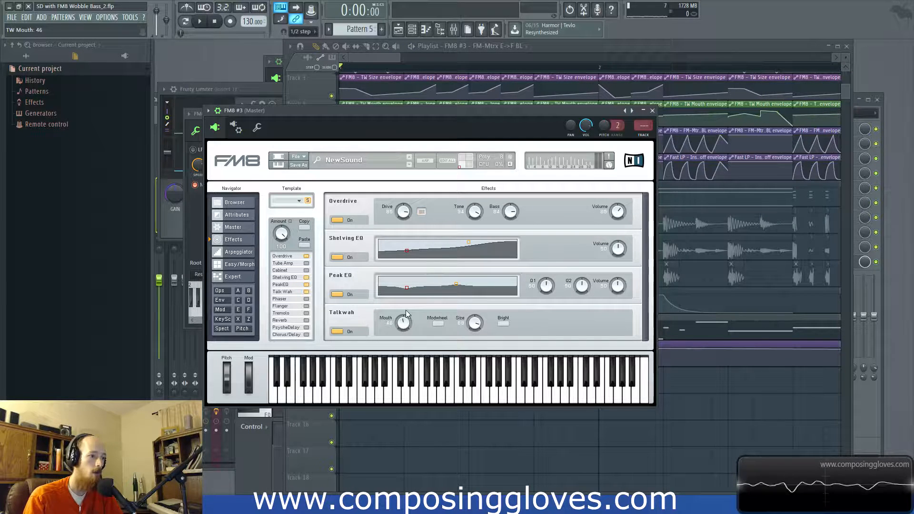
click(209, 111)
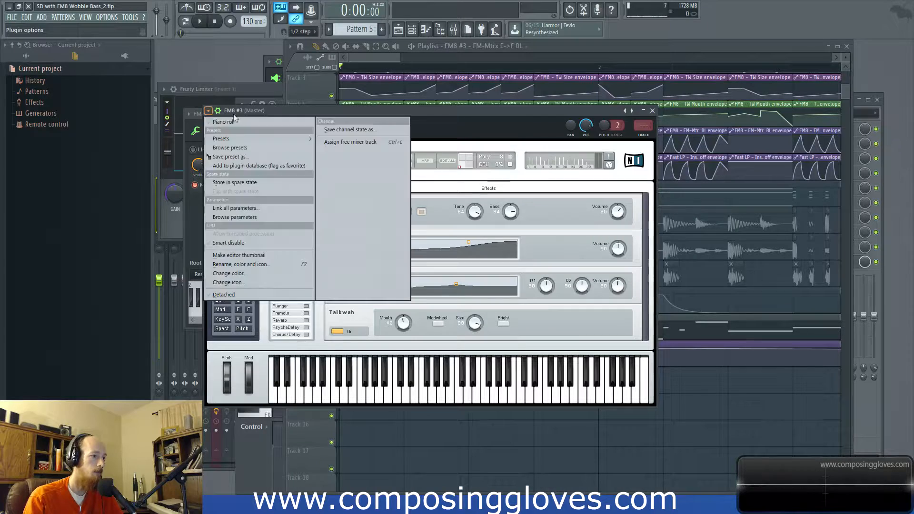
click(261, 217)
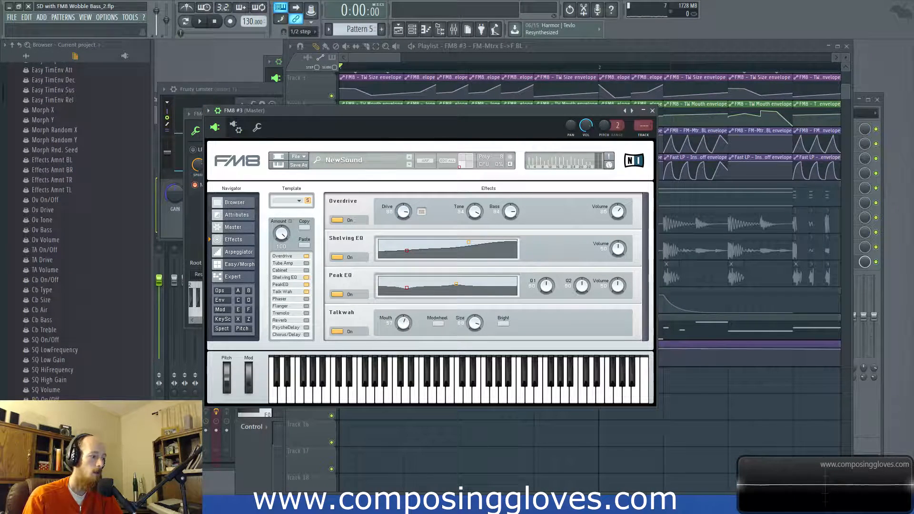
right_click(63, 367)
click(91, 436)
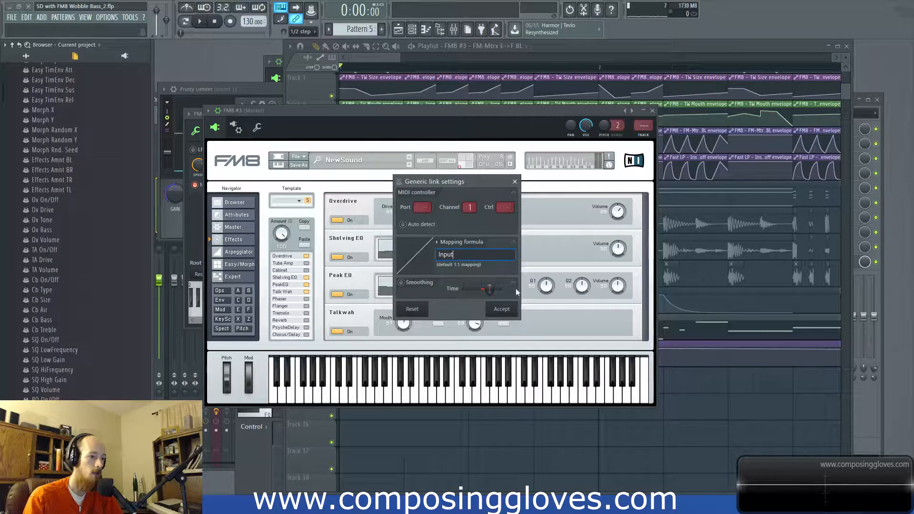
click(514, 181)
right_click(54, 369)
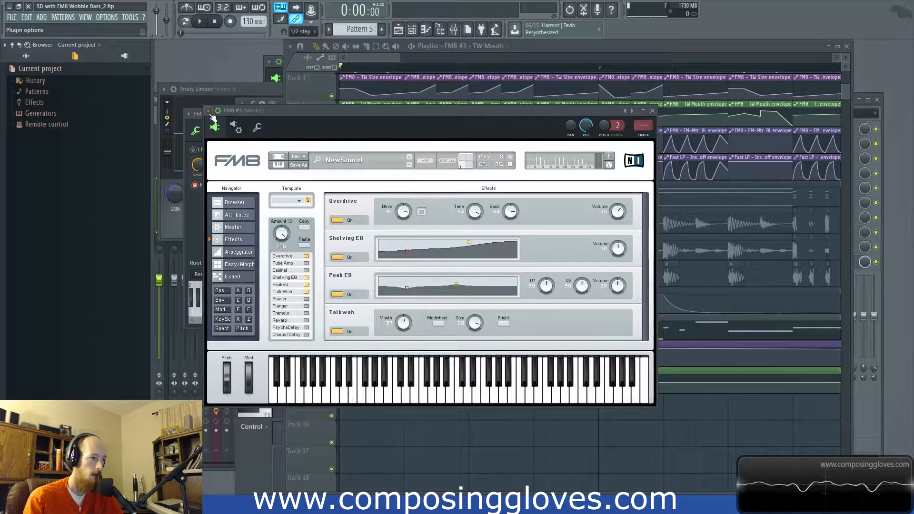
Step: Tweak the Talkwah controls and create automation clips for FM8 #3's TW Mouth and TW Size parameters
click(212, 117)
click(241, 218)
drag(479, 352, 472, 332)
right_click(46, 480)
click(76, 415)
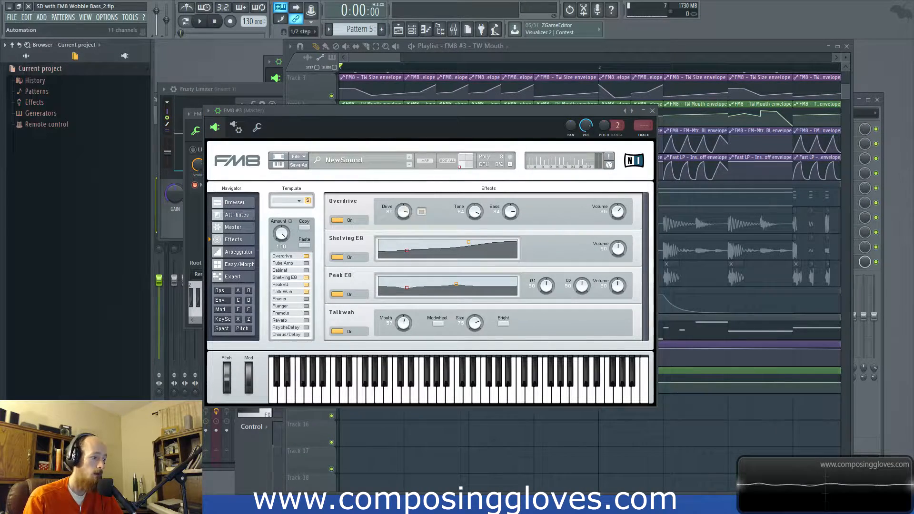
Step: Shape a dip and recovery within the first beat of the TW Mouth envelope on playlist track 14
click(380, 55)
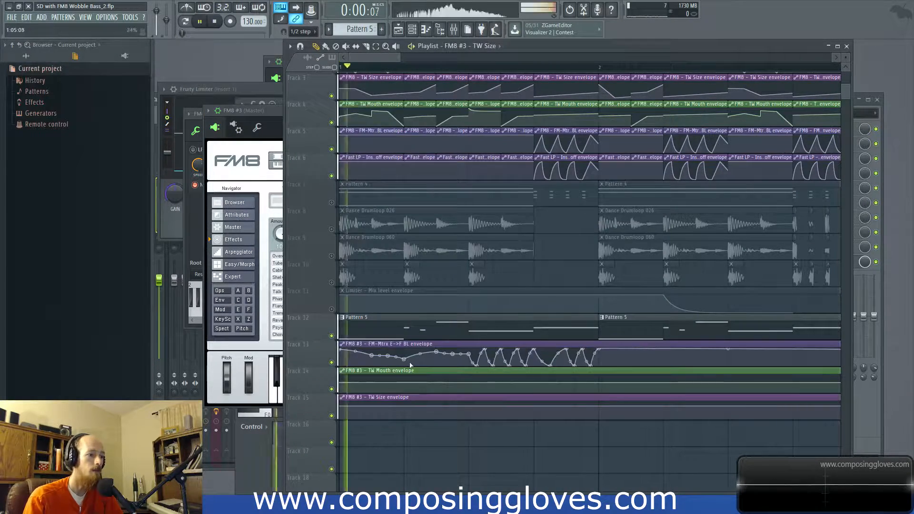
scroll(511, 399, up, 2)
right_click(377, 386)
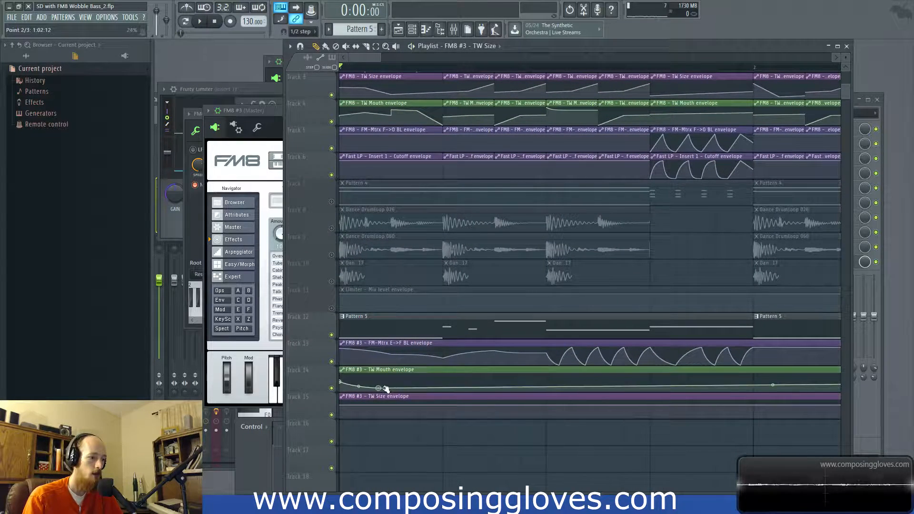
right_click(404, 387)
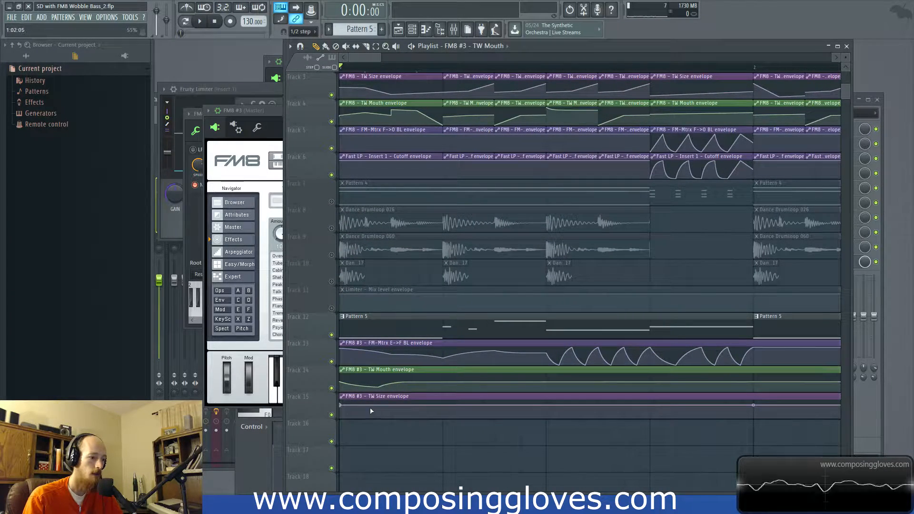
Step: Hold the TW Size envelope early in the first beat, step it down to 11% at beat two, and start a preview
right_click(392, 406)
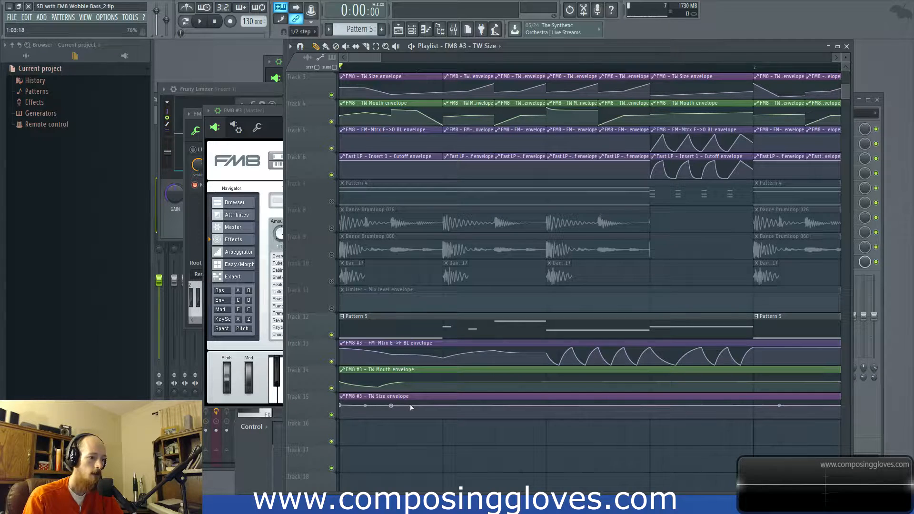
right_click(432, 412)
right_click(444, 412)
right_click(457, 406)
mouse_move(457, 406)
mouse_down()
mouse_move(446, 401)
mouse_move(446, 417)
mouse_up()
key(space)
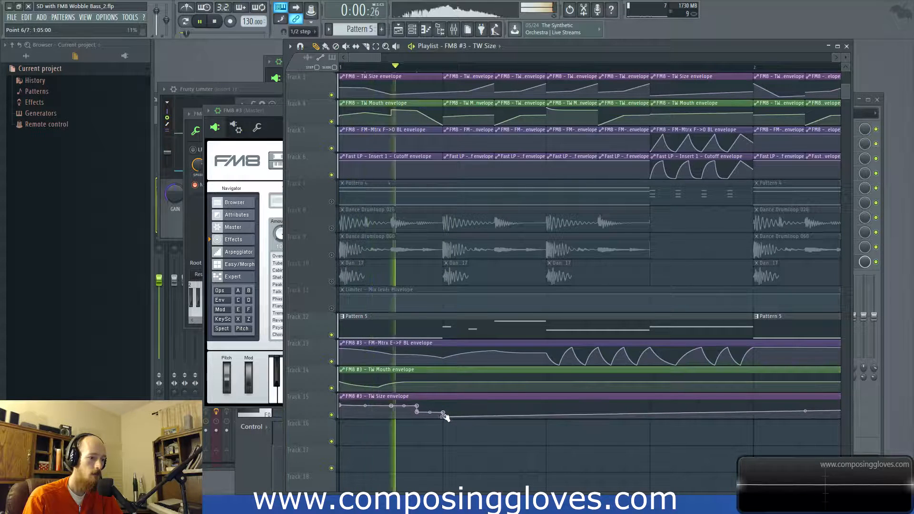
Step: Add a TW Mouth envelope dip at beat two and a rise to its midpoint, and preview the result
right_click(449, 387)
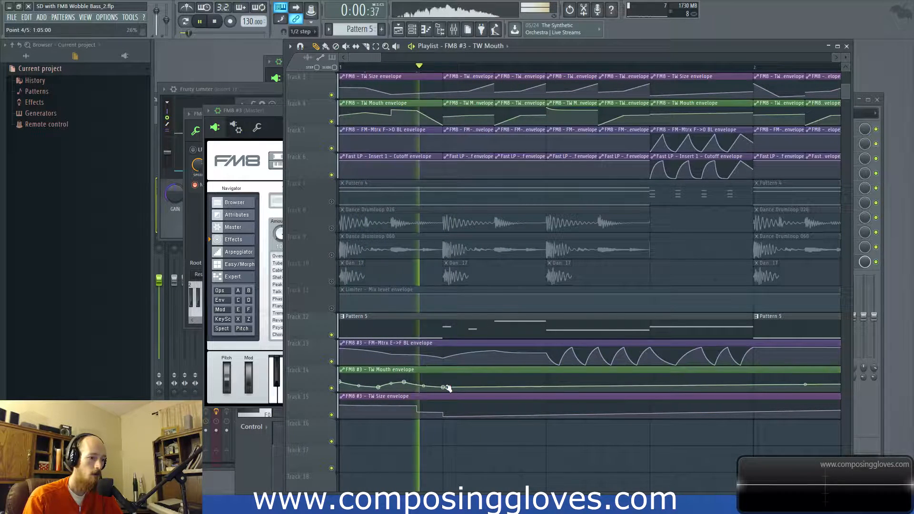
key(space)
right_click(469, 385)
right_click(495, 383)
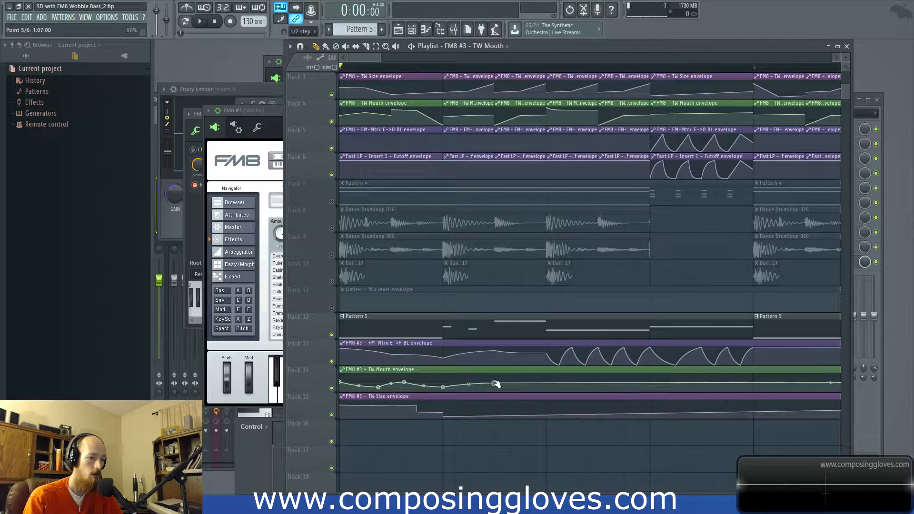
key(space)
key(space)
Step: Raise the TW Size envelope up to beat three, ease it down slightly by beat four, and preview it
right_click(546, 407)
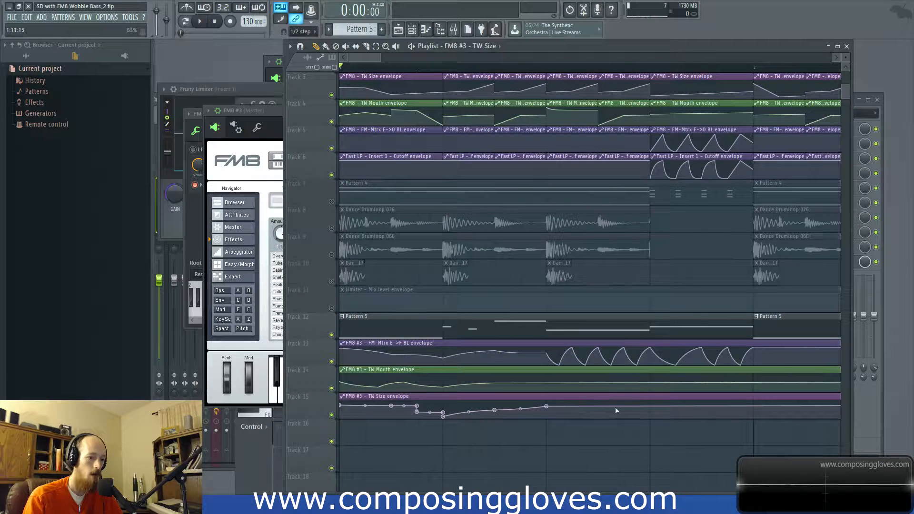
drag(638, 407, 650, 410)
key(space)
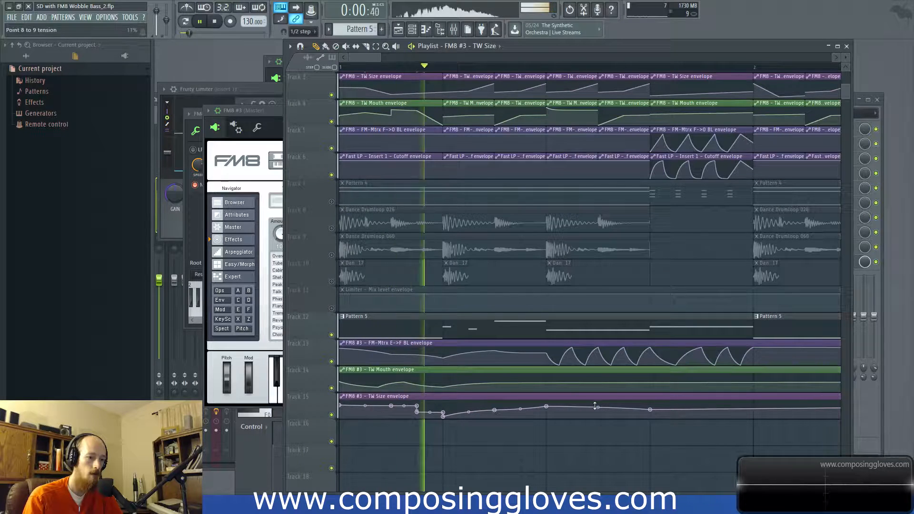
key(space)
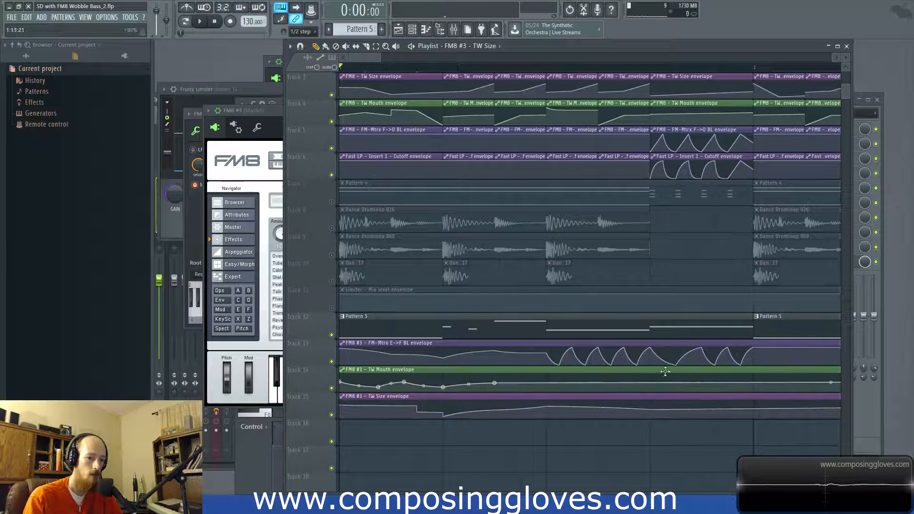
Step: Draw a TW Mouth dip just after beat three, a 79% peak at beat four and a fall by the bar's end, previewing the changes
right_click(547, 383)
right_click(559, 384)
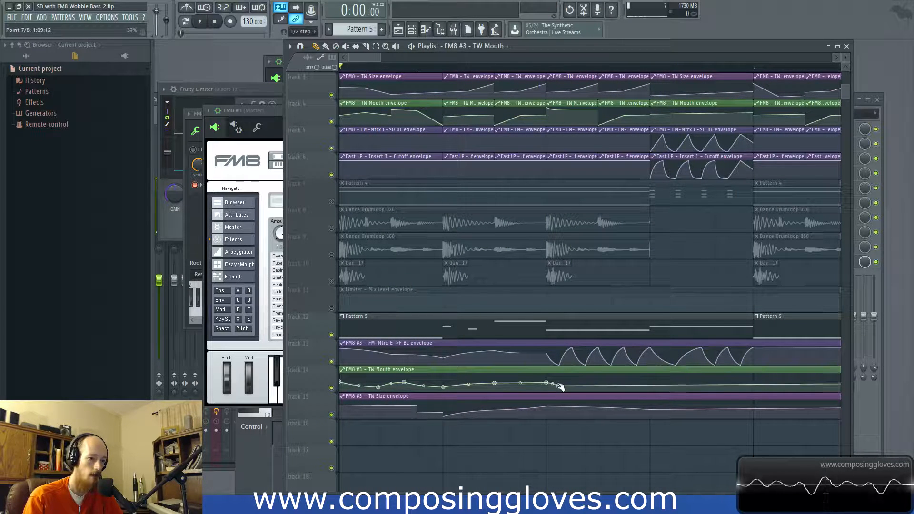
key(space)
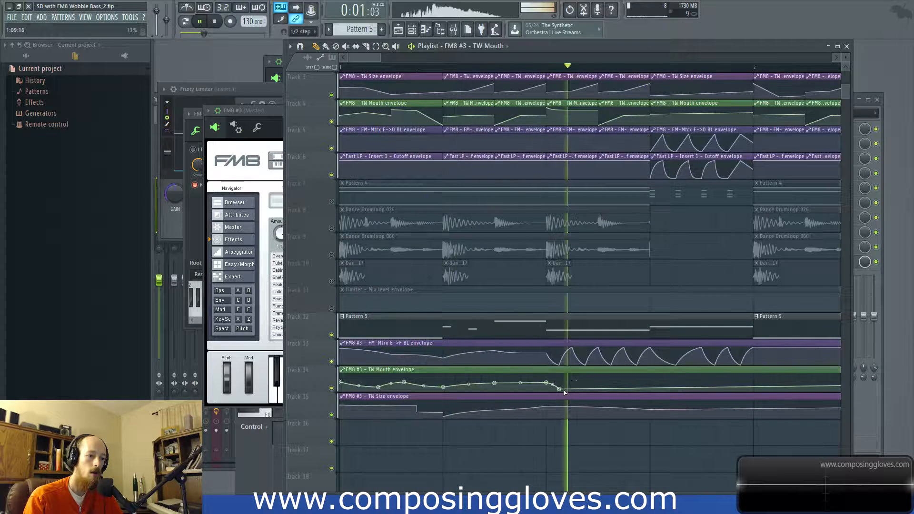
right_click(649, 378)
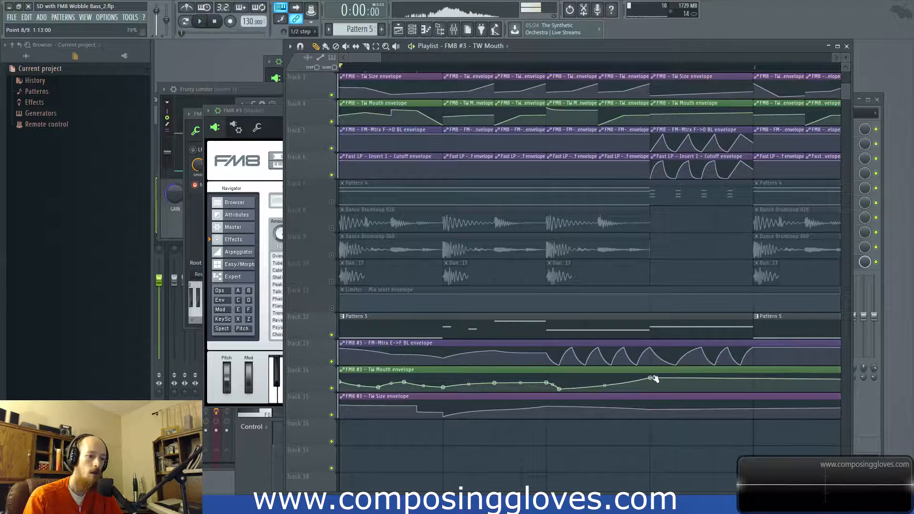
key(space)
right_click(759, 386)
key(space)
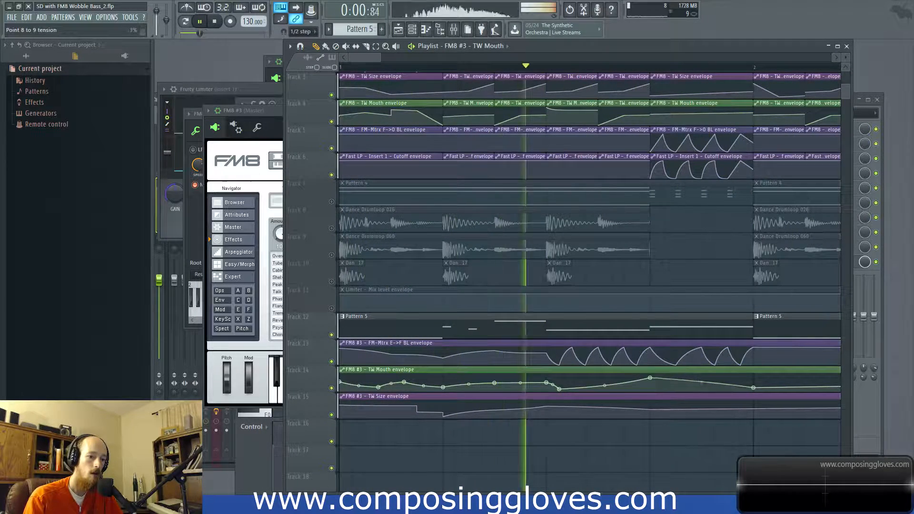
key(space)
Step: Shorten the three FM8 #3 automation clips to one bar and remove the second Pattern 5 clip
scroll(672, 344, down, 2)
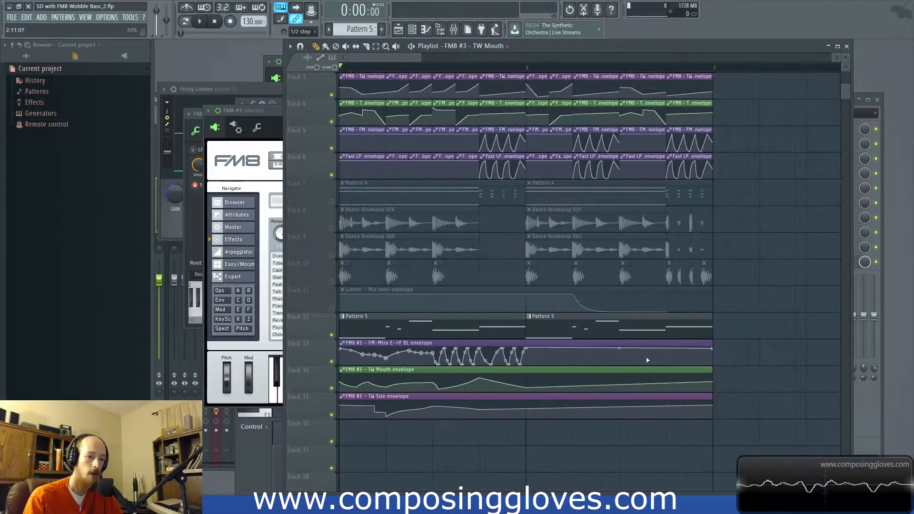
drag(672, 344, 524, 399)
scroll(457, 399, up, 5)
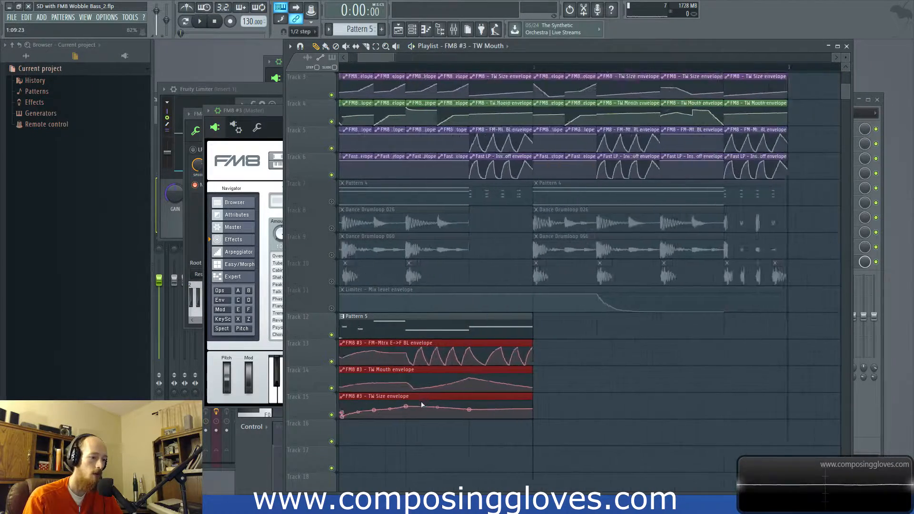
drag(457, 400, 772, 403)
Step: Bend the TW Mouth envelope's final descent from beat four into an outward curve during playback
key(space)
scroll(608, 395, down, 2)
scroll(608, 395, down, 1)
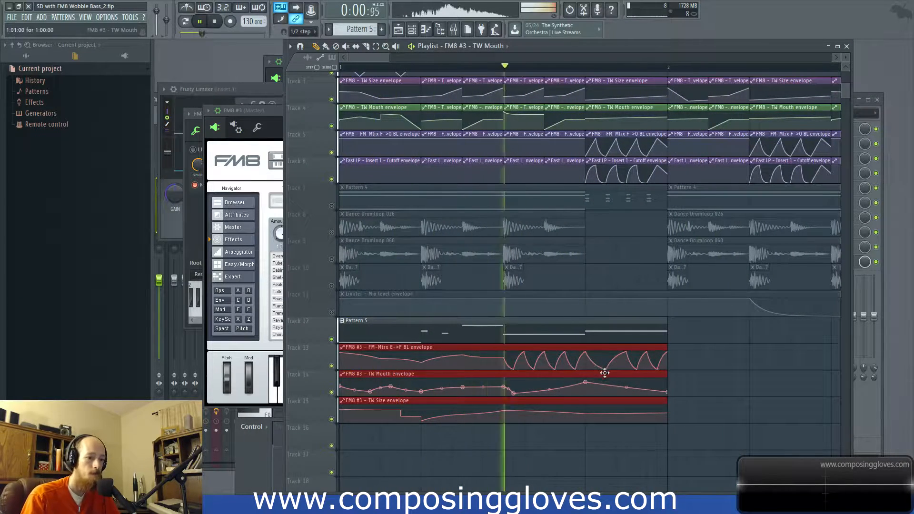
drag(626, 387, 627, 384)
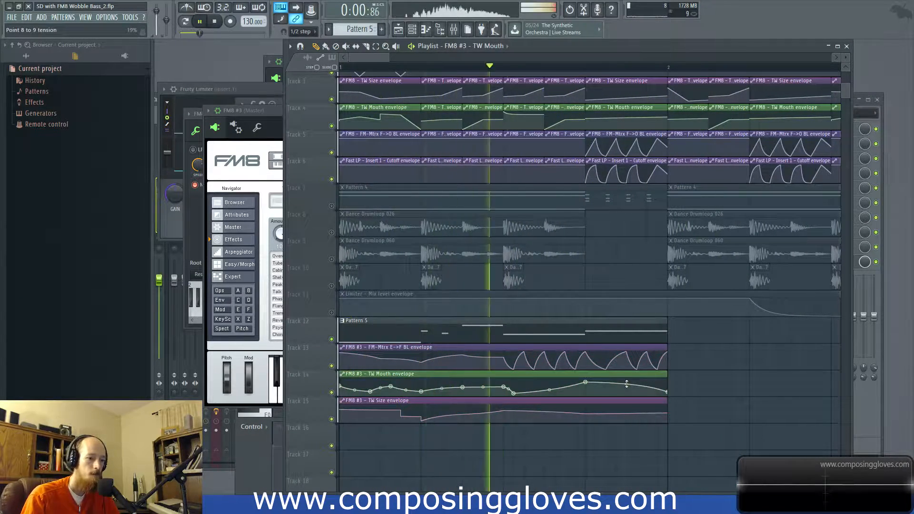
Step: Play the one-bar loop again to check the reshaped TW Mouth envelope
key(space)
key(space)
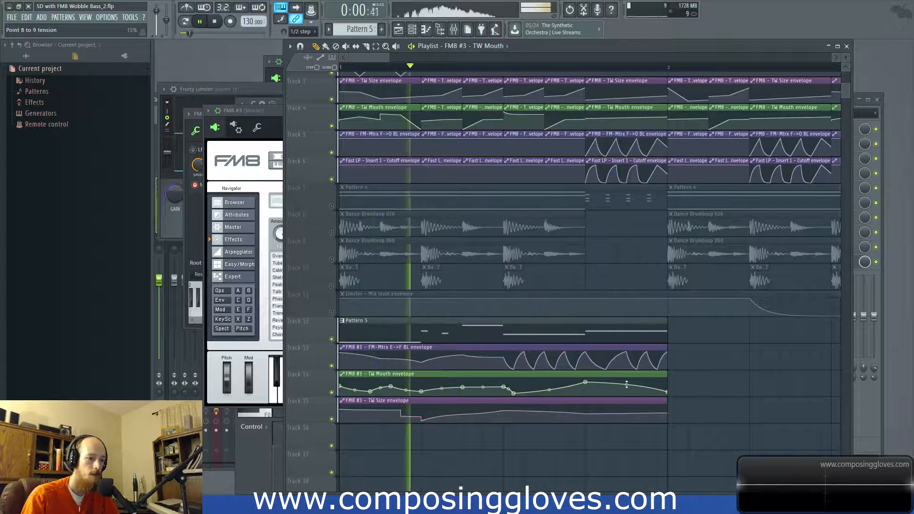
key(space)
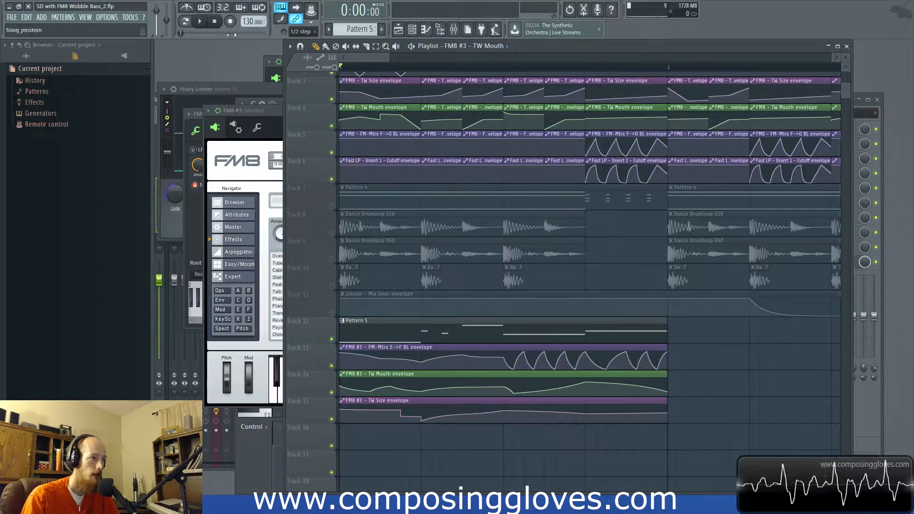
Step: Show the Unsorted channels in the channel rack and route the FM8 #3 channel to mixer insert 6
key(F6)
click(454, 30)
key(F6)
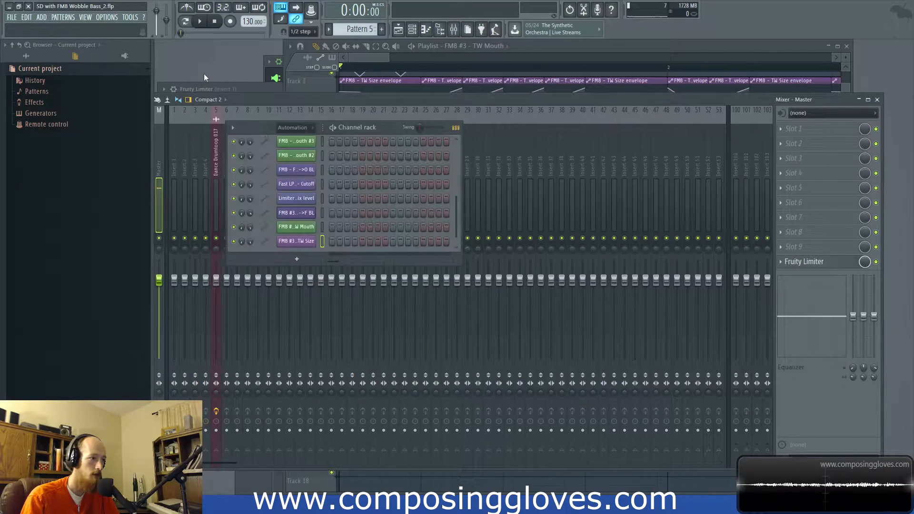
click(284, 127)
click(289, 171)
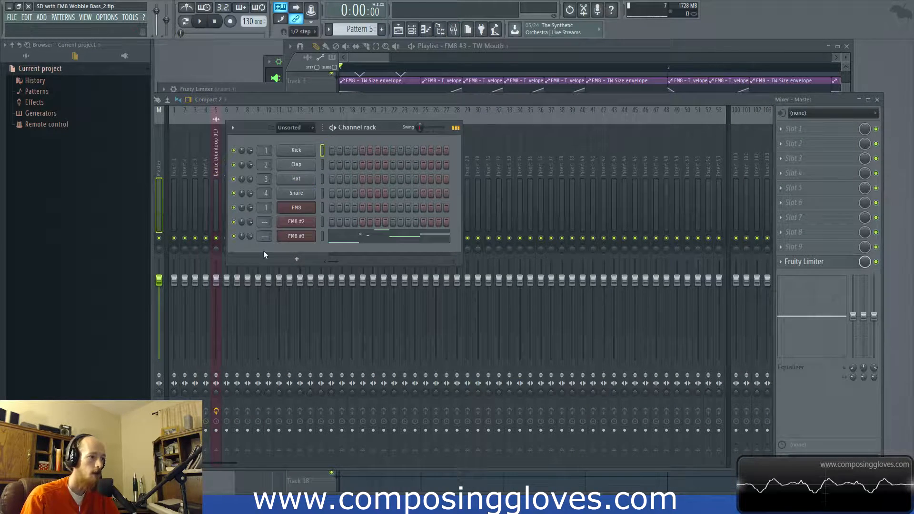
click(296, 236)
key(ctrl+l)
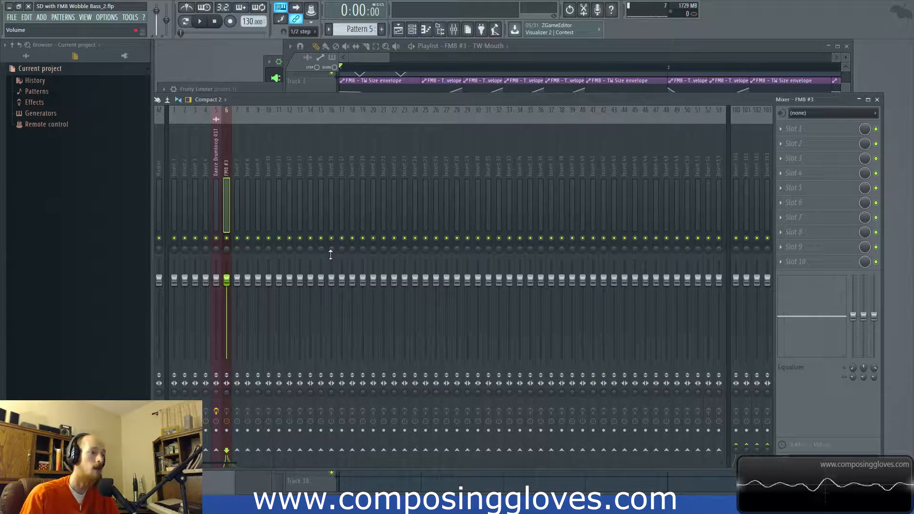
Step: Load Fruity WaveShaper into slot 1 of the FM8 #3 mixer insert, replacing the mistakenly loaded Hardcore
click(797, 125)
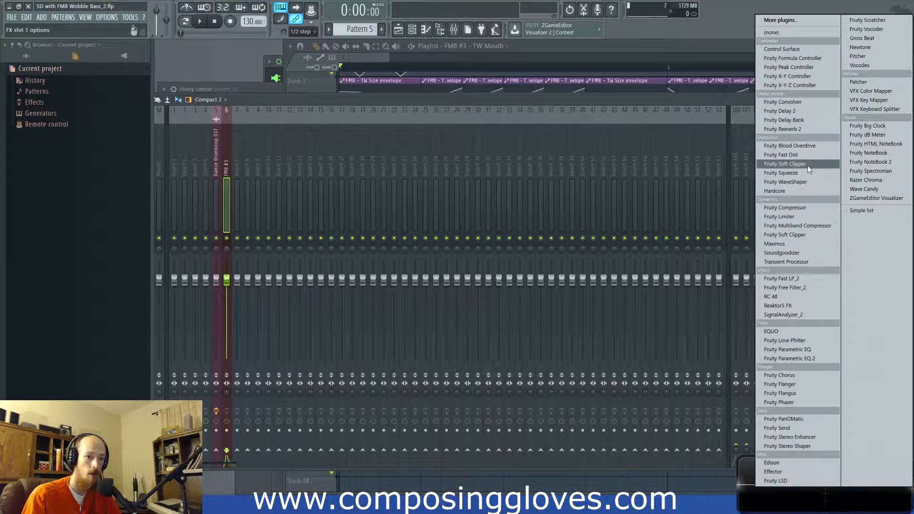
click(810, 188)
click(784, 130)
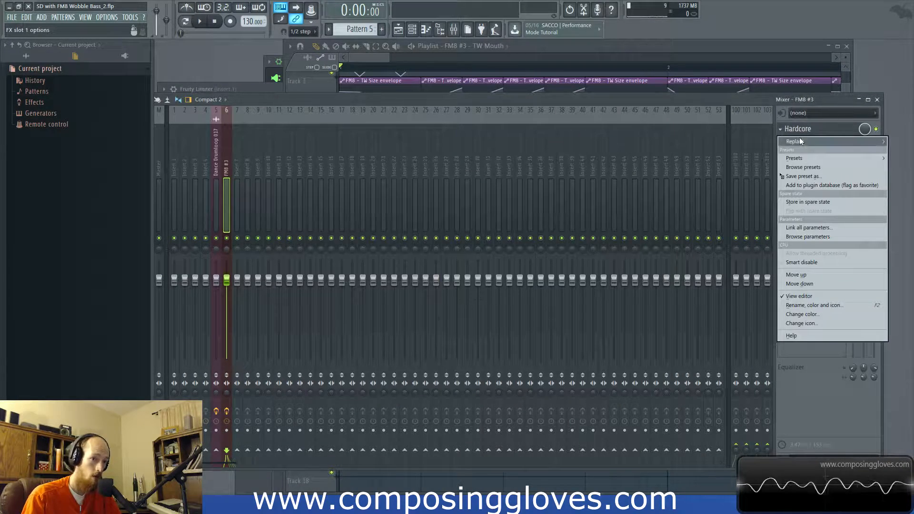
click(801, 139)
click(790, 181)
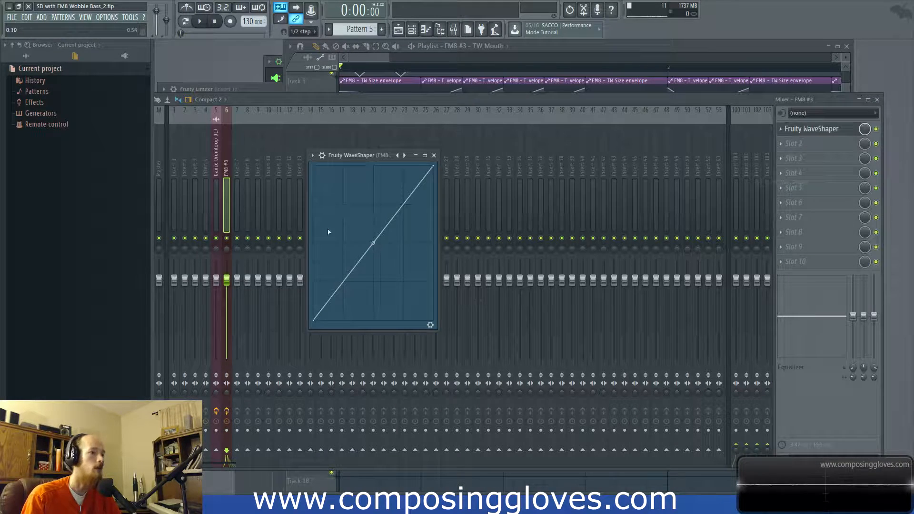
Step: Shape the lower half of the WaveShaper curve with two bent points and soften it into a gentle rise during playback
drag(372, 248, 358, 285)
right_click(359, 236)
drag(394, 188, 396, 221)
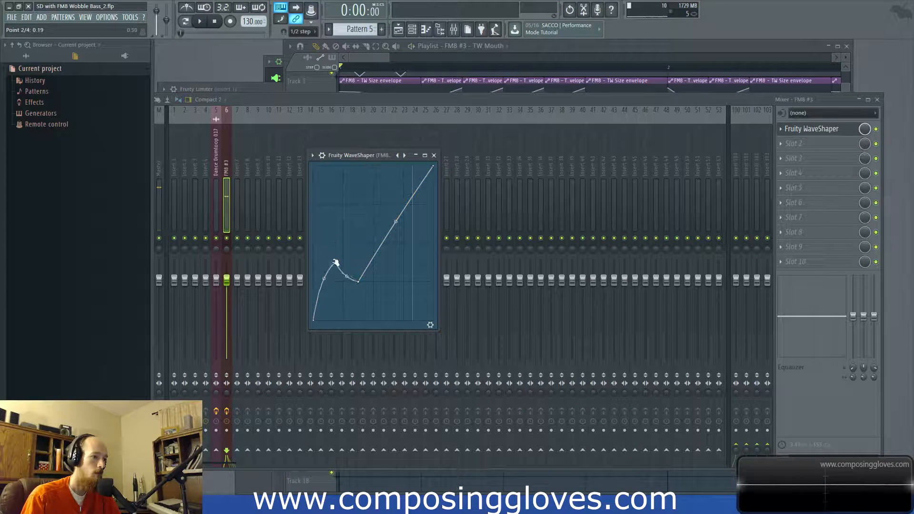
key(space)
drag(335, 261, 328, 299)
key(space)
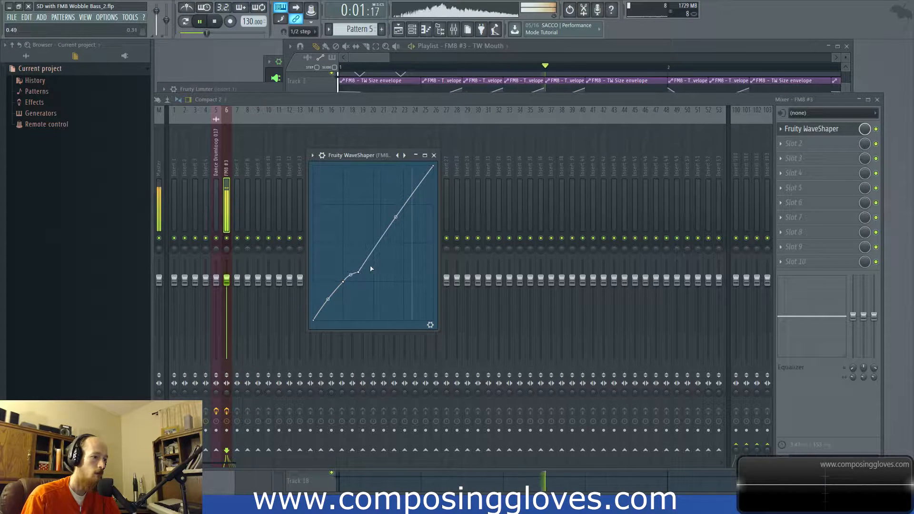
Step: Move the WaveShaper's upper inner point to the curve's centre and bow the segment above it outward, previewing the changes
drag(395, 187, 396, 199)
drag(359, 271, 374, 243)
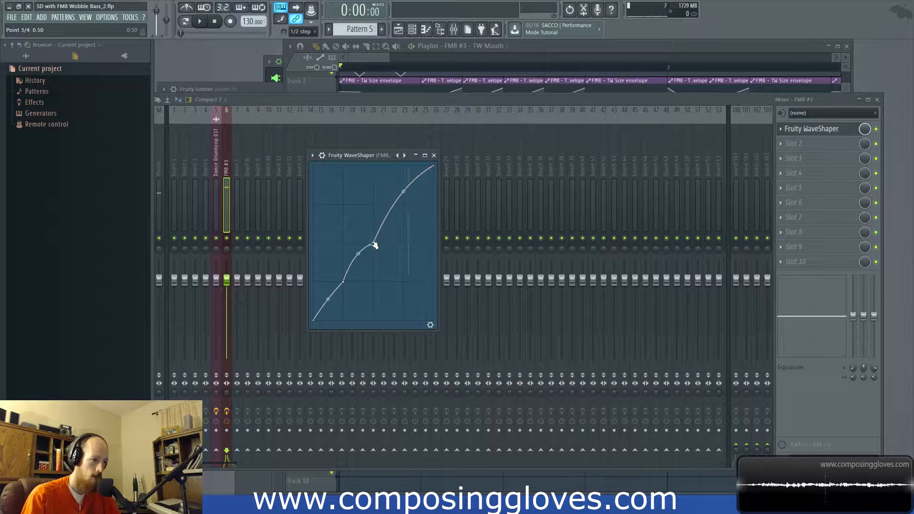
key(space)
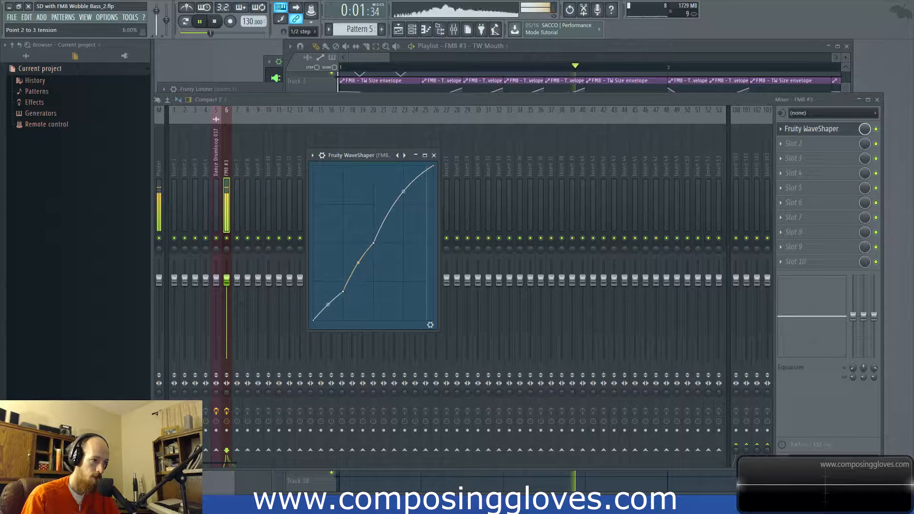
drag(404, 191, 403, 182)
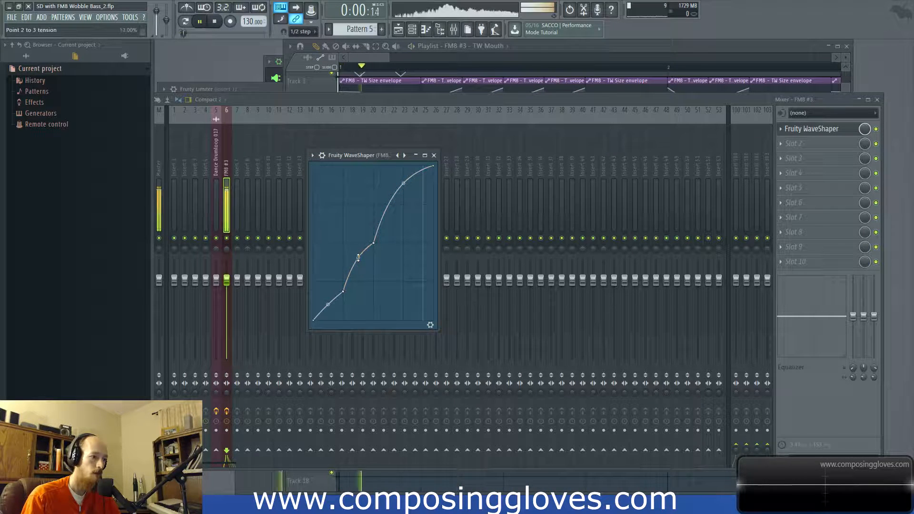
key(space)
drag(403, 183, 403, 191)
Step: Load Fruity Parametric EQ 2 into slot 2, boost band 6 slightly and pull down the highest frequencies with band 7
click(787, 143)
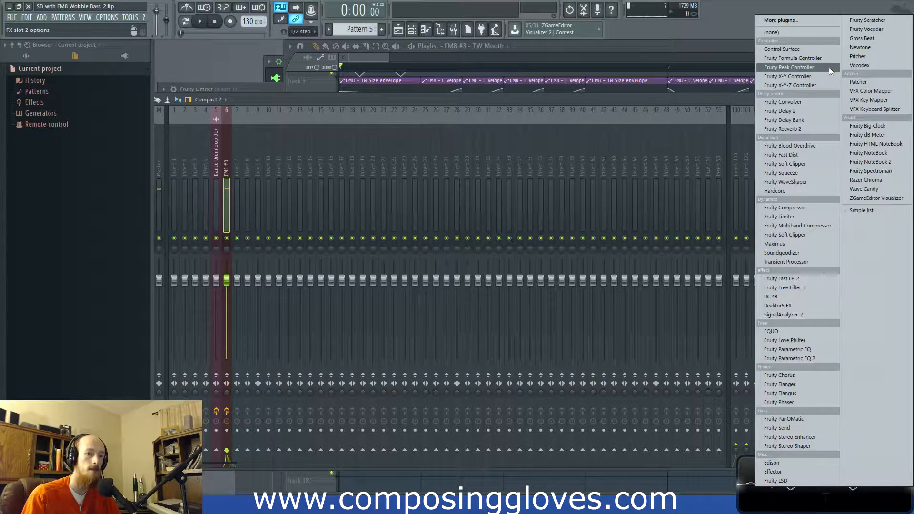
click(805, 358)
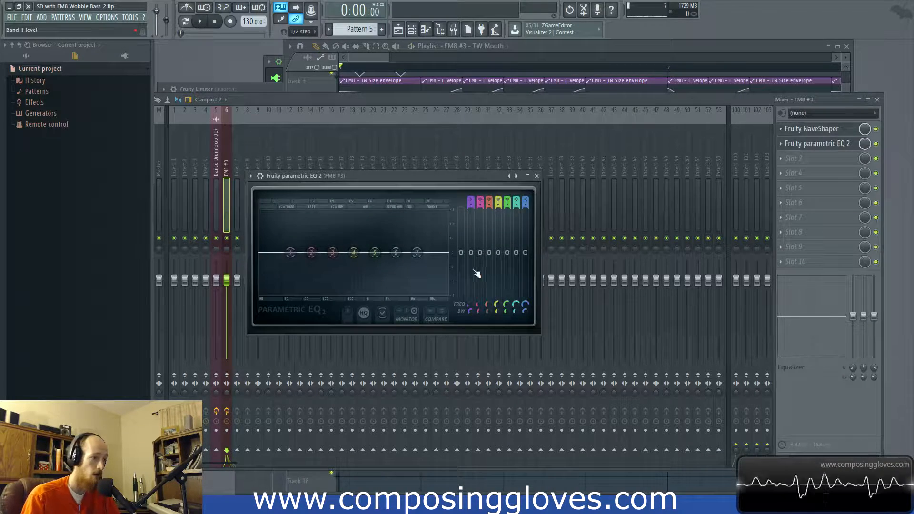
key(space)
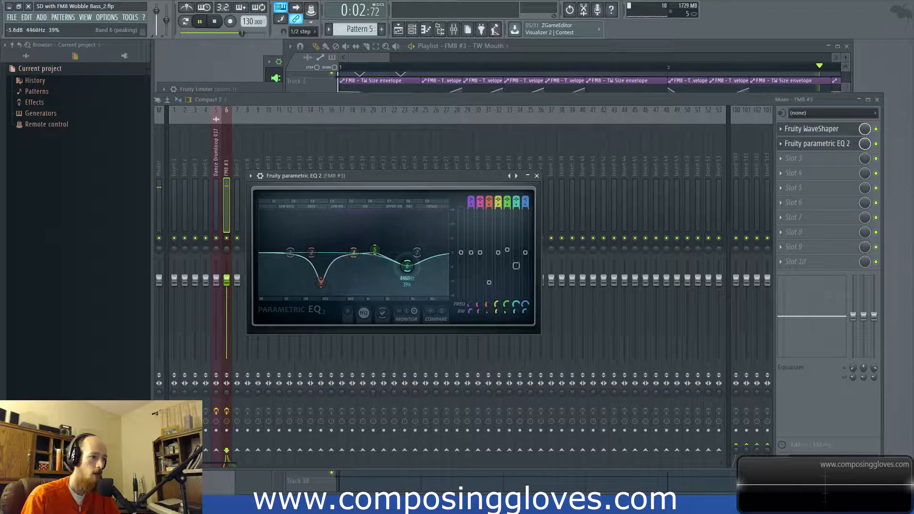
drag(441, 261, 421, 249)
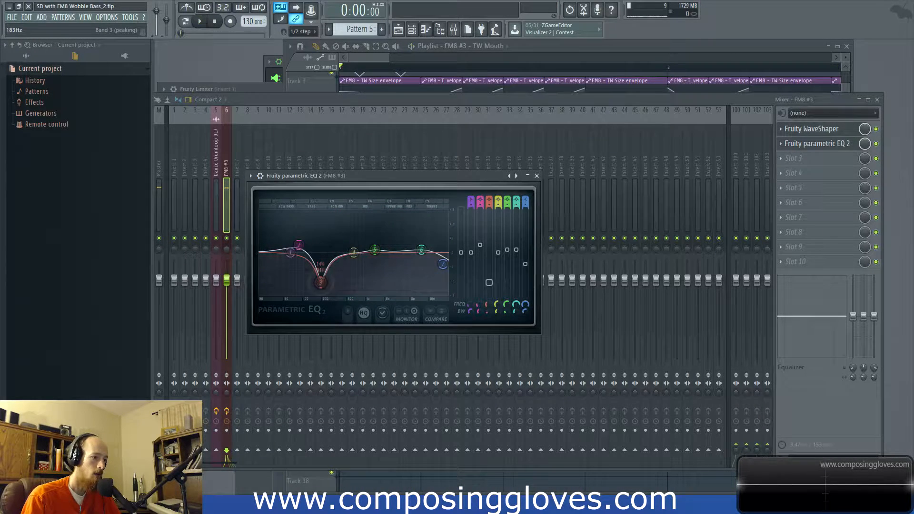
Step: Boost the low end with EQ band 2 around 100 Hz and cut bands 4 and 5 slightly during playback
key(space)
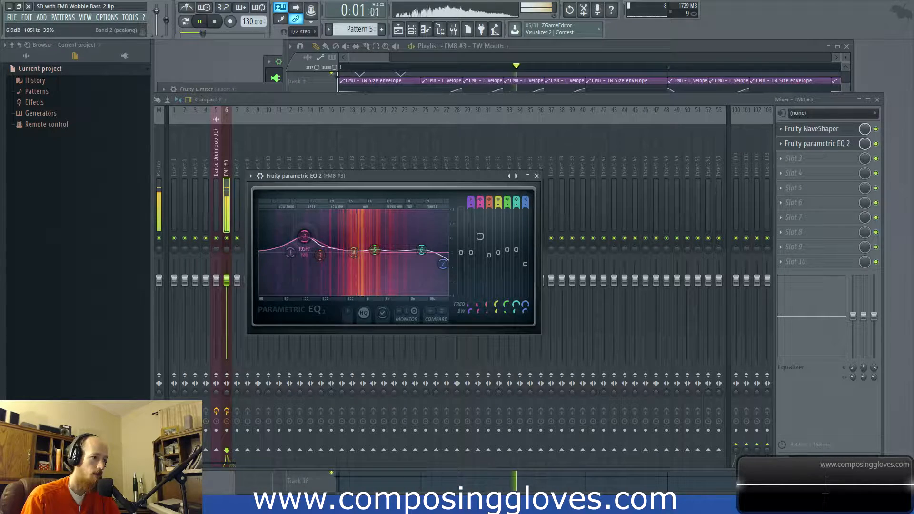
drag(304, 243, 297, 245)
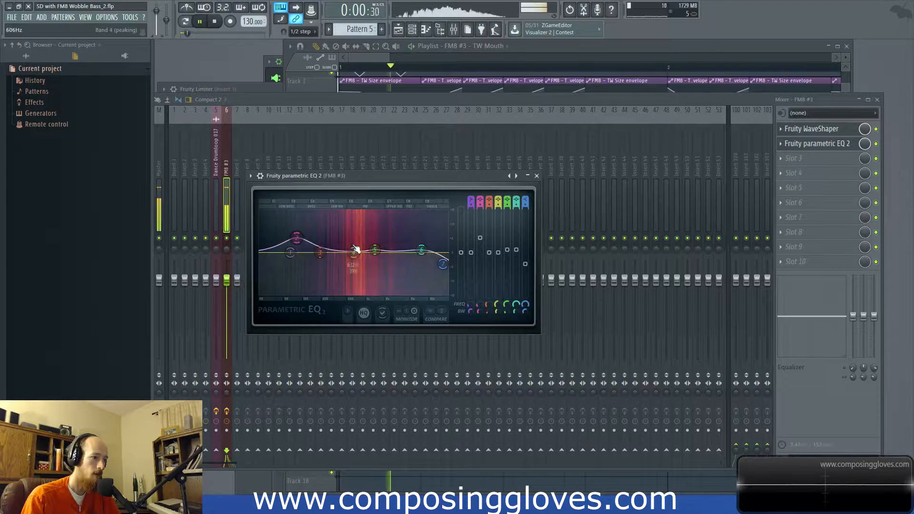
drag(373, 253, 340, 256)
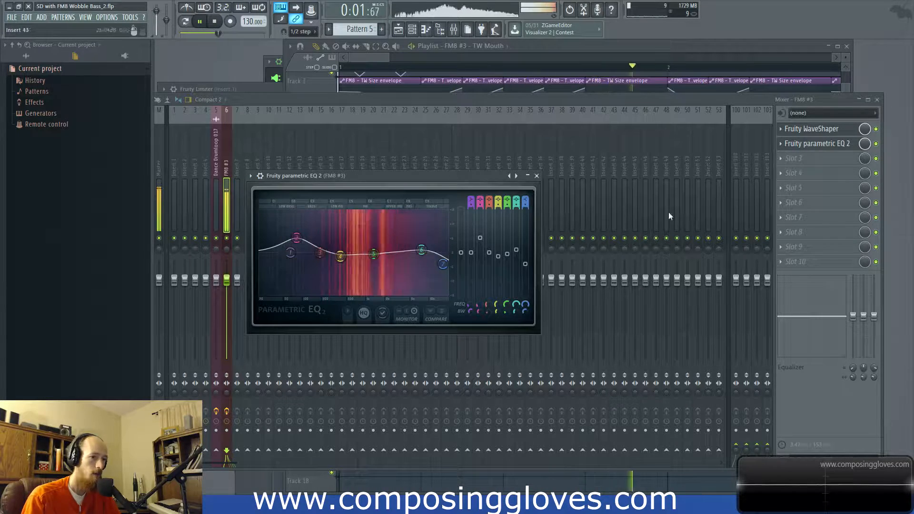
key(space)
Step: Load Maximus into slot 3 and bend the High band's compression curve strongly upward during playback
click(794, 158)
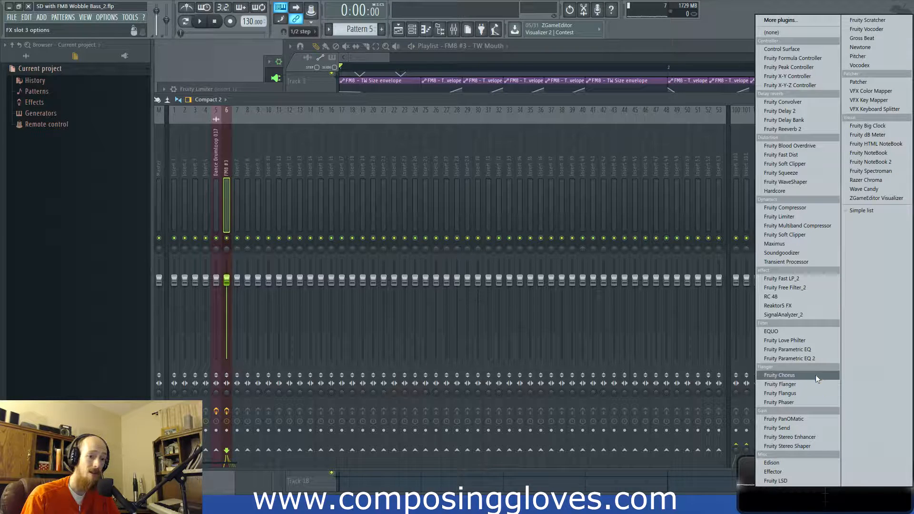
click(774, 244)
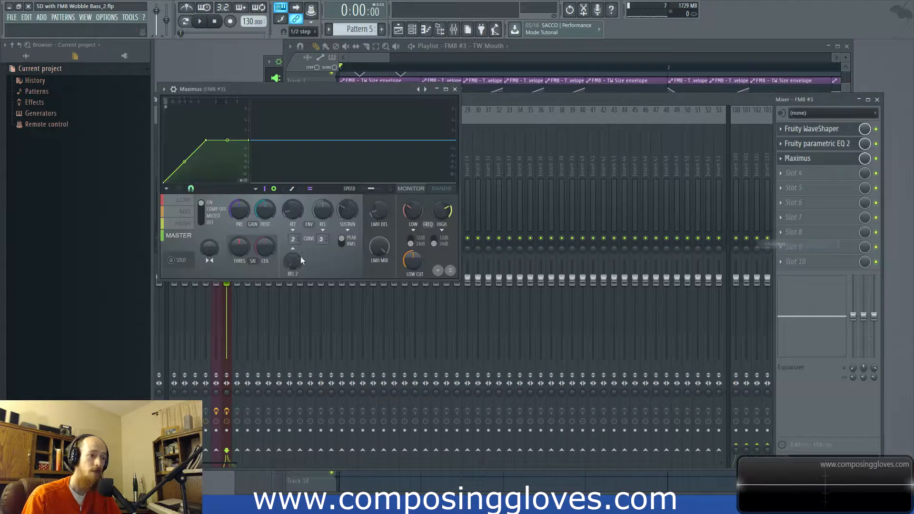
drag(244, 94, 297, 95)
click(237, 224)
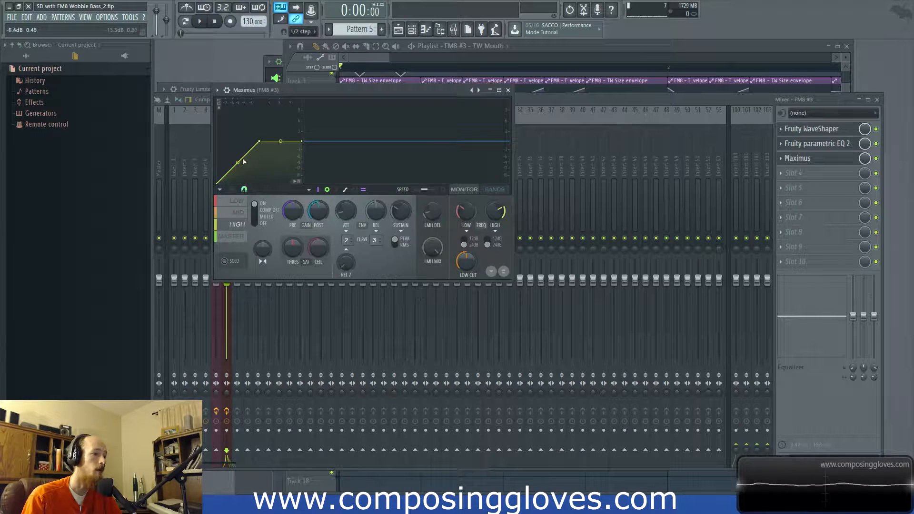
key(space)
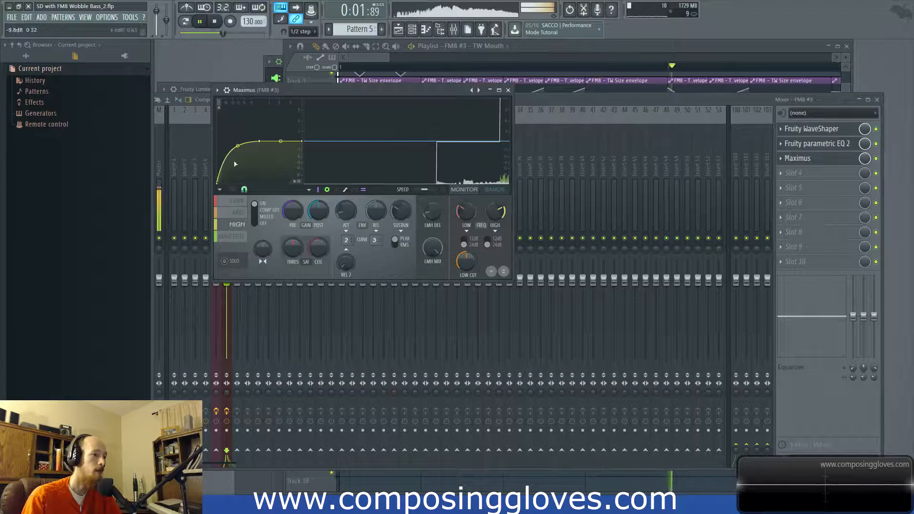
Step: Bend the Mid band's compression curve in Maximus upward to about 18% tension
click(236, 201)
click(238, 214)
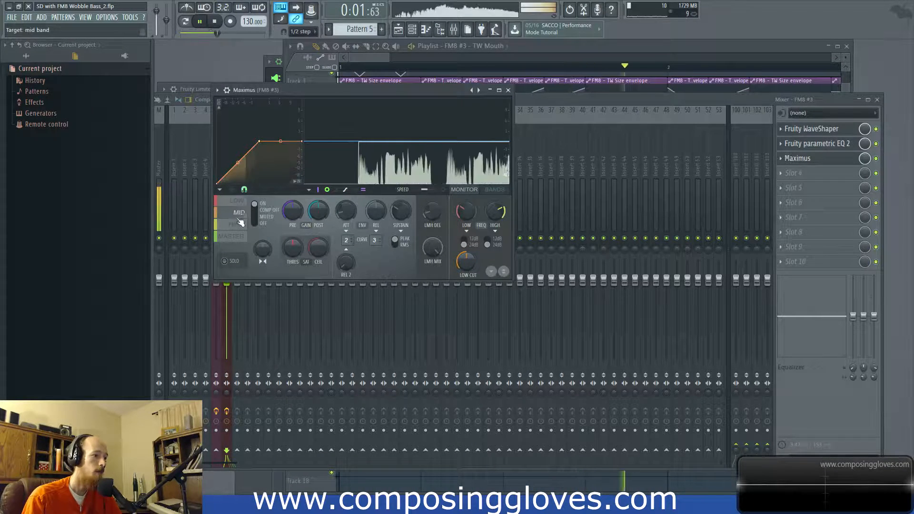
drag(237, 163, 237, 154)
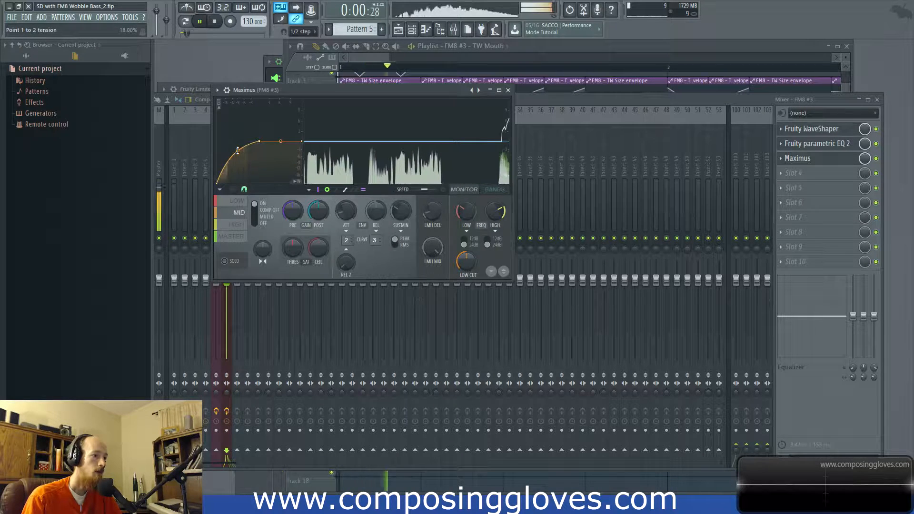
Step: Bend the Low band's compression curve in Maximus upward to 35.50% tension and preview the sound
click(239, 202)
key(space)
drag(238, 162, 237, 145)
key(space)
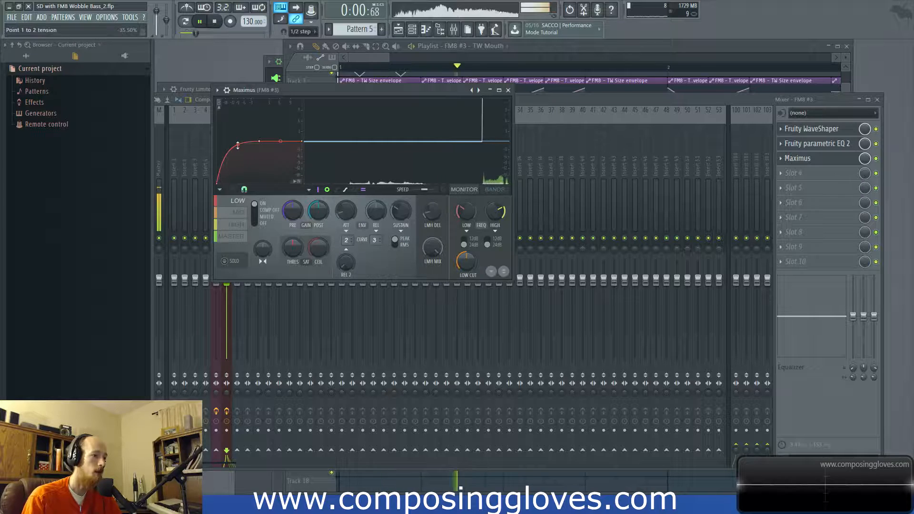
key(space)
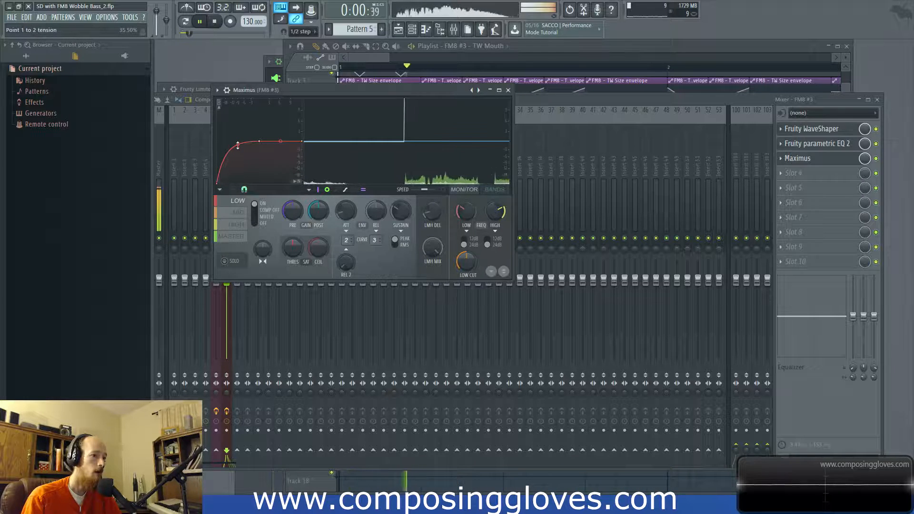
Step: Move Fruity WaveShaper below Maximus in the effects chain, then raise and smooth the middle of its curve during playback
click(834, 136)
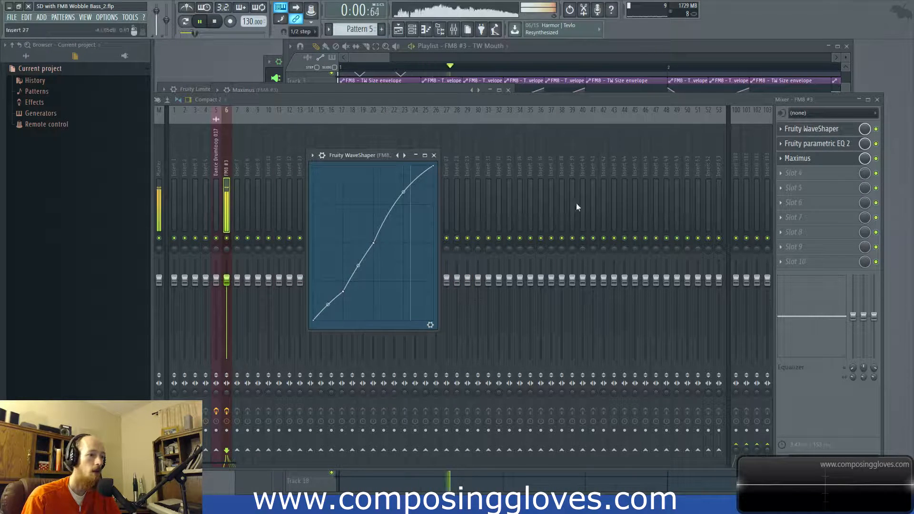
drag(828, 128, 827, 164)
key(space)
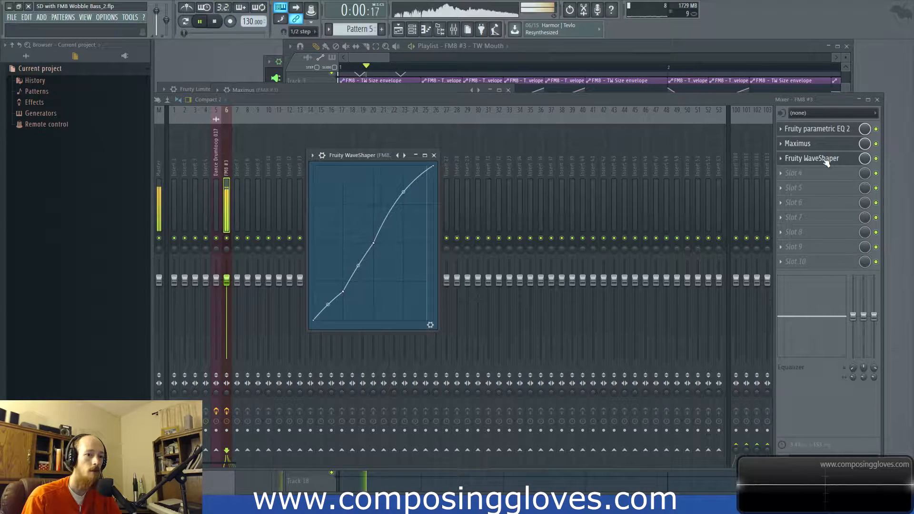
mouse_move(346, 291)
mouse_down()
mouse_move(344, 272)
mouse_move(328, 286)
mouse_move(328, 277)
mouse_move(328, 293)
mouse_up()
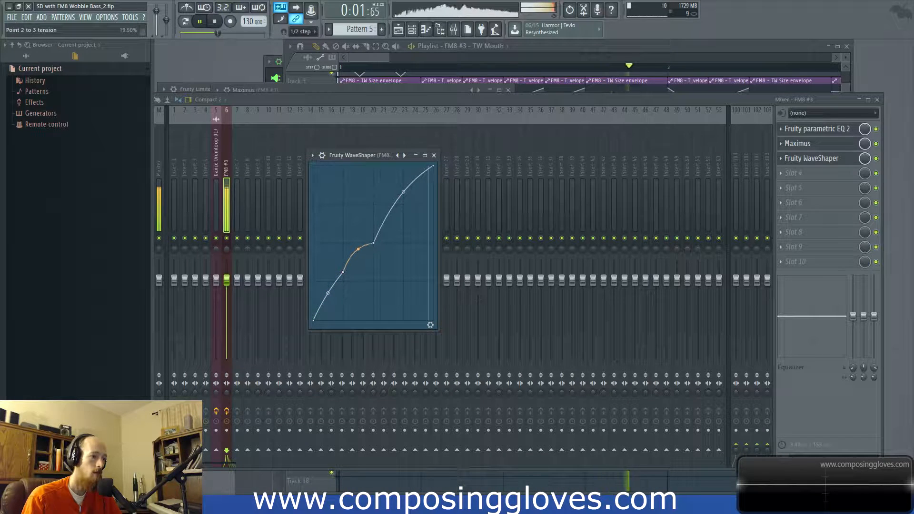
mouse_move(373, 243)
mouse_down()
mouse_move(380, 224)
mouse_move(362, 245)
mouse_up()
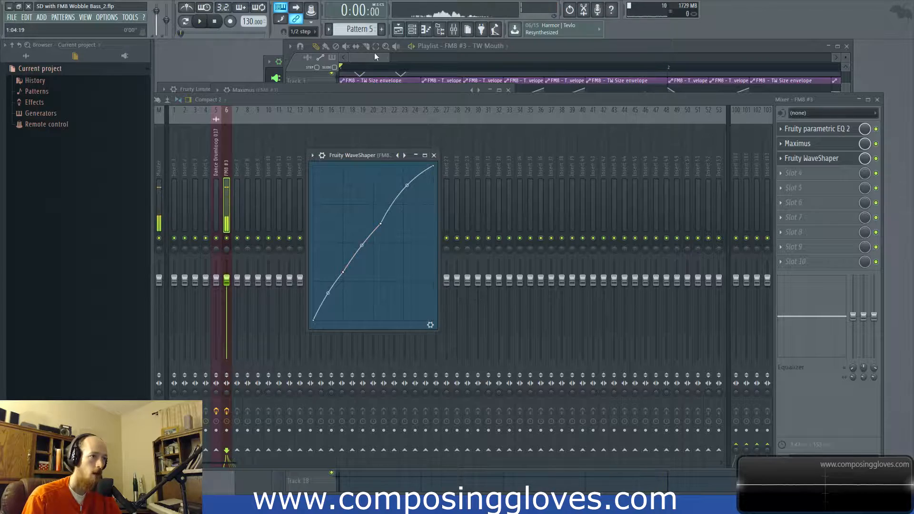
Step: Return to the playlist and open the Pattern 5 clip's FM8 #3 notes in the piano roll
click(374, 56)
ctrl+scroll(446, 342, down, 2)
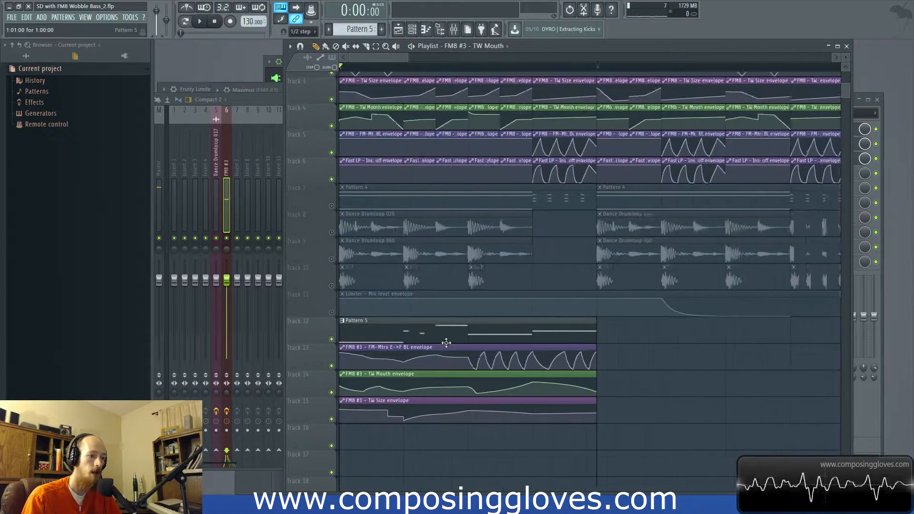
ctrl+scroll(446, 343, down, 3)
ctrl+scroll(394, 363, up, 3)
drag(533, 347, 558, 365)
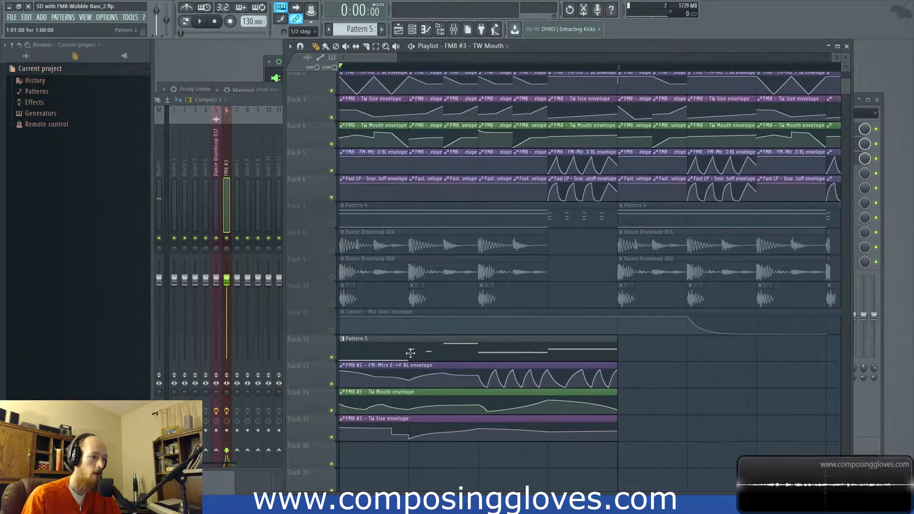
double_click(396, 351)
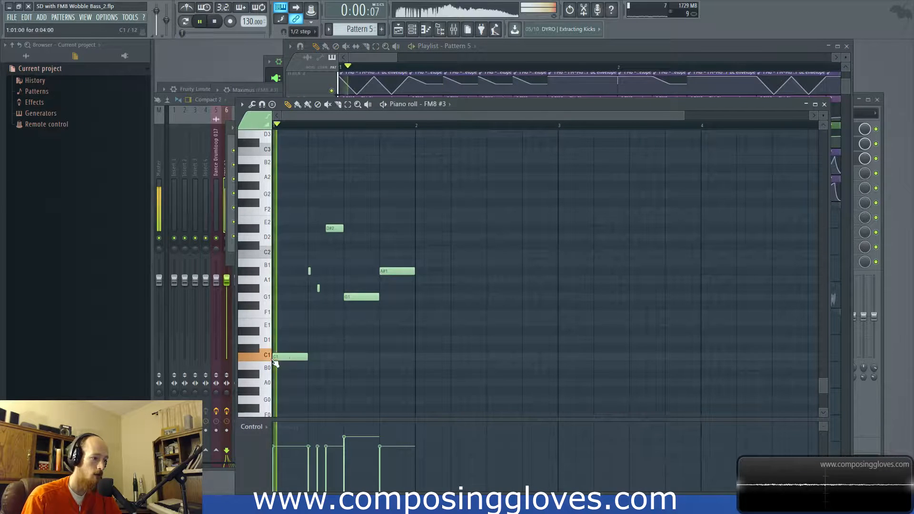
Step: Move the opening C1 note of Pattern 5 up an octave to C2 and preview it
scroll(266, 361, down, 3)
click(264, 372)
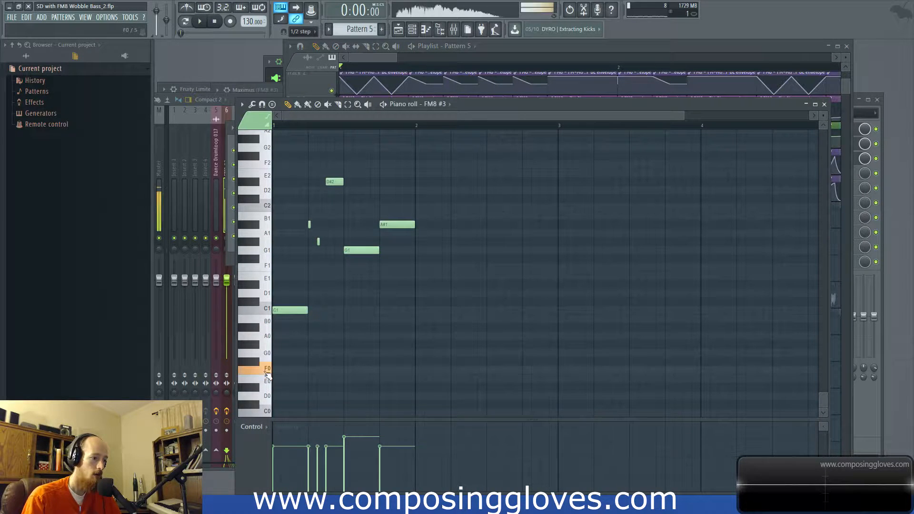
drag(280, 310, 276, 199)
key(space)
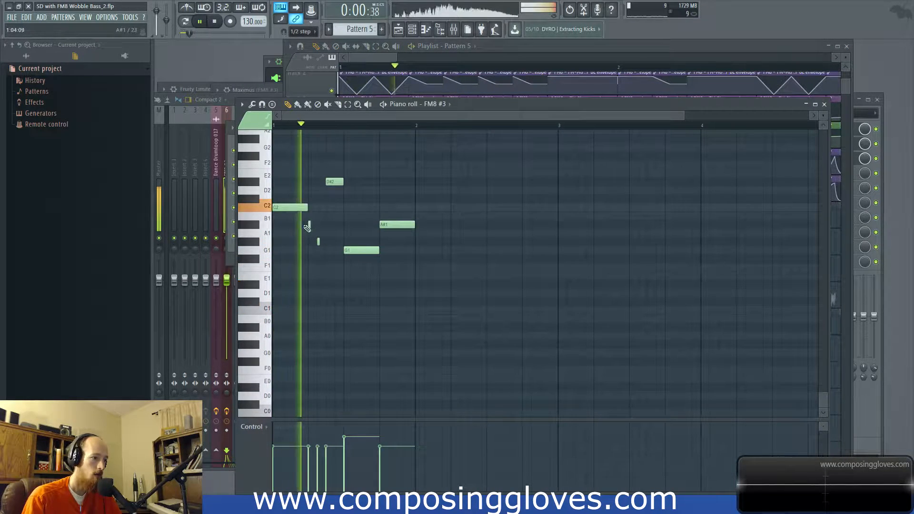
key(space)
key(space)
key(space)
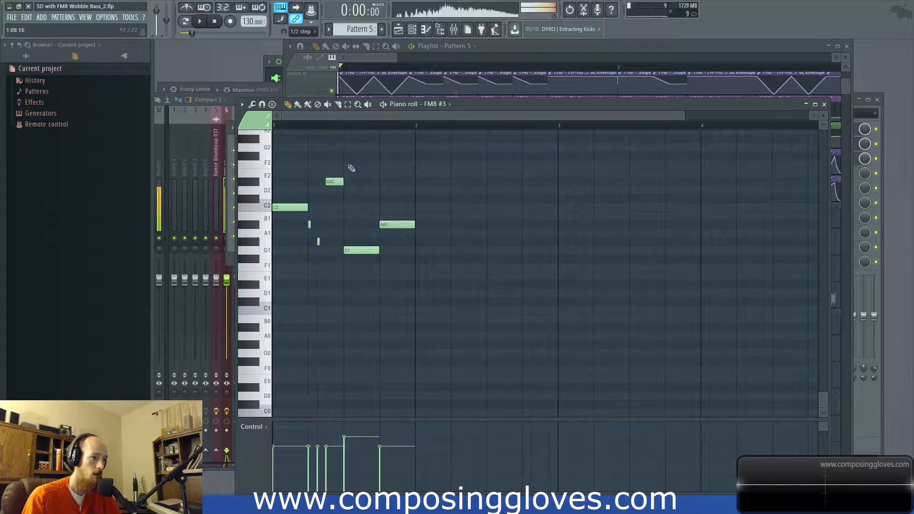
Step: In the playlist, slice the Pattern 5 clip and its three FM8 #3 envelopes at beat 2, mid-beat 2, beat 3 and beat 4
click(375, 58)
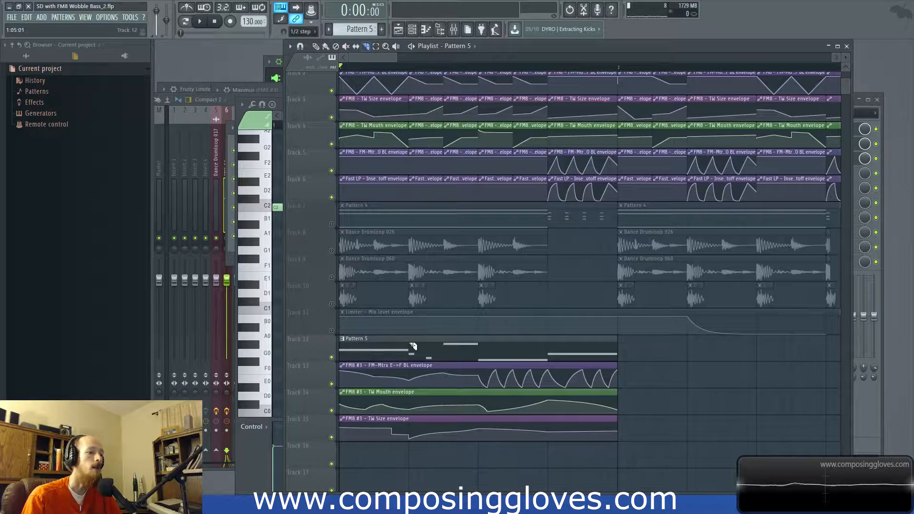
drag(415, 454, 414, 452)
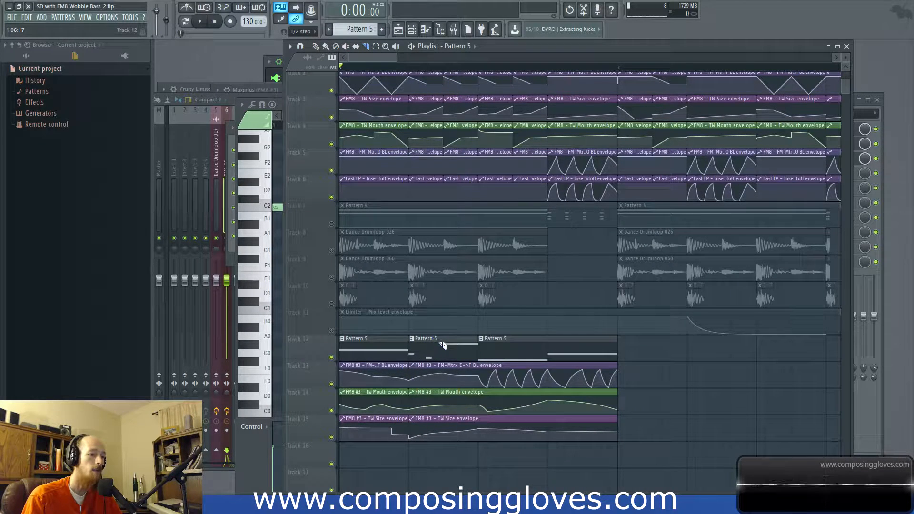
drag(449, 448, 482, 446)
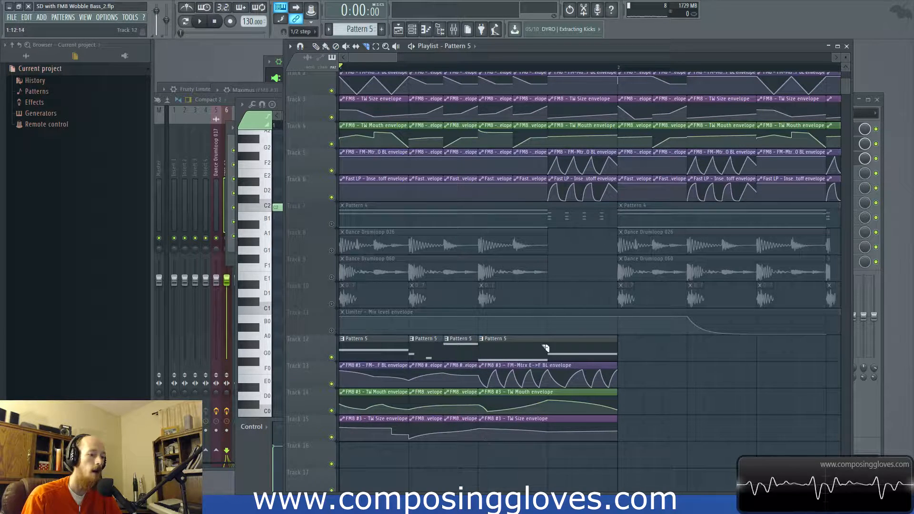
drag(549, 450, 548, 449)
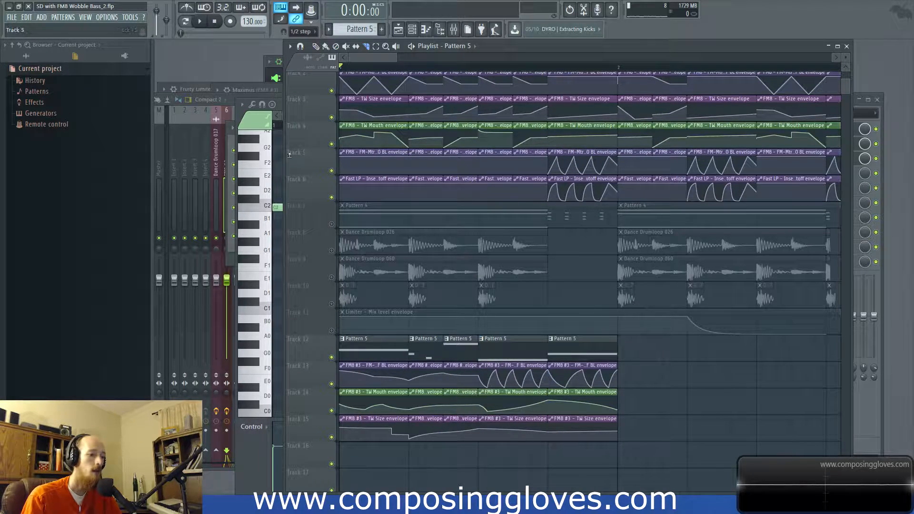
Step: Shift the last three slices on tracks 12–15 half a beat later and fill the gap with a copy of the second slice
drag(444, 335, 652, 442)
drag(468, 347, 493, 348)
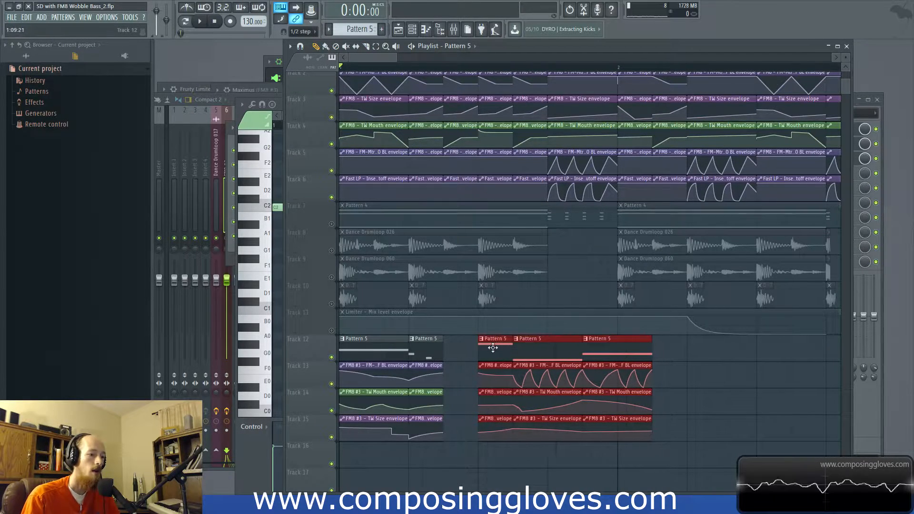
drag(431, 345, 439, 430)
drag(425, 360, 459, 360)
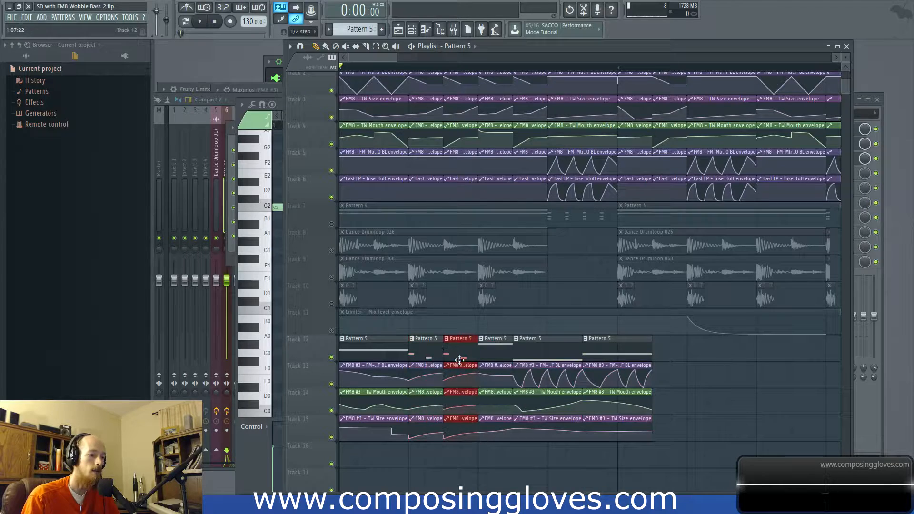
Step: Make the copied slice's E->F BL envelope unique, raise its starting point to about 87%, and preview the result
click(436, 379)
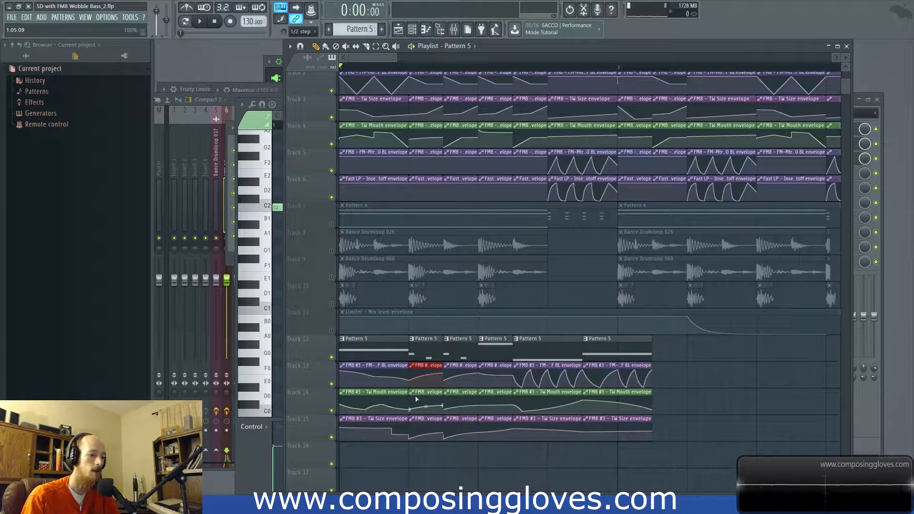
key(space)
key(space)
key(space)
key(space)
right_click(446, 372)
click(482, 436)
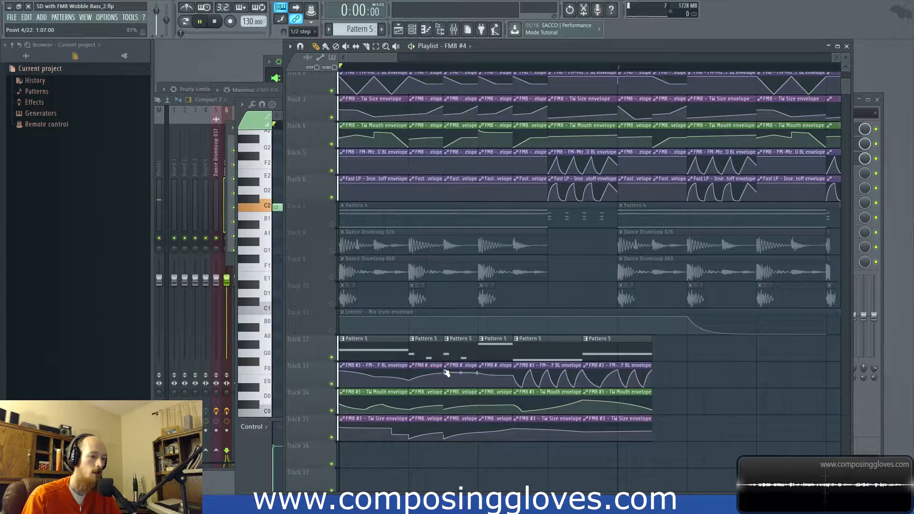
key(space)
key(space)
key(space)
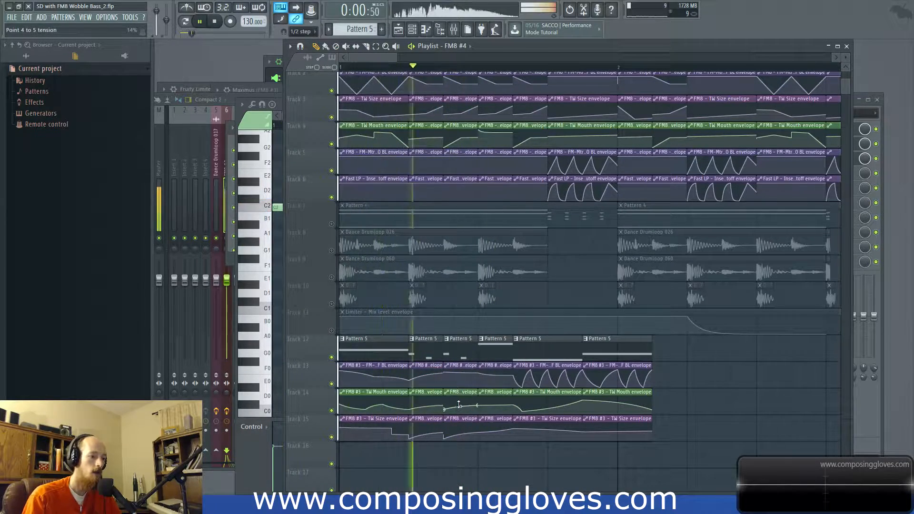
key(space)
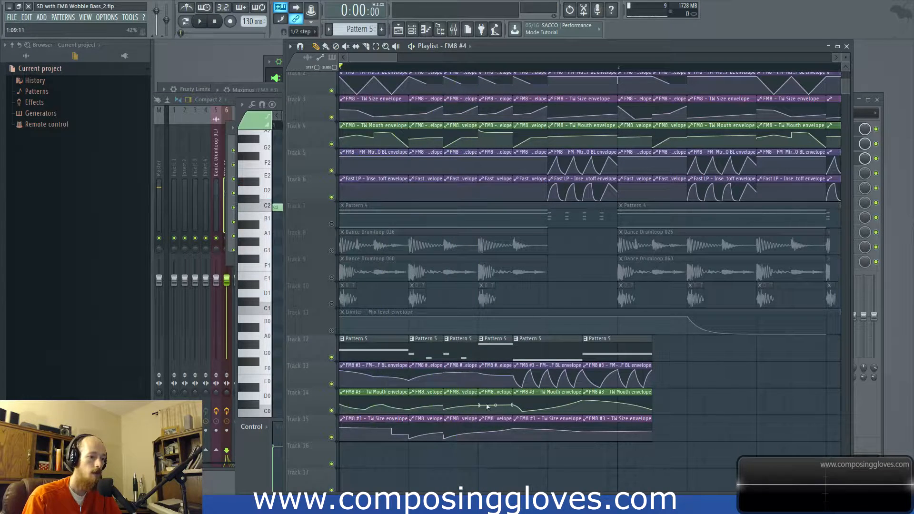
Step: Make the Pattern 5 clip at beat 3 unique and open its FM8 #3 notes in the piano roll
click(481, 339)
click(509, 401)
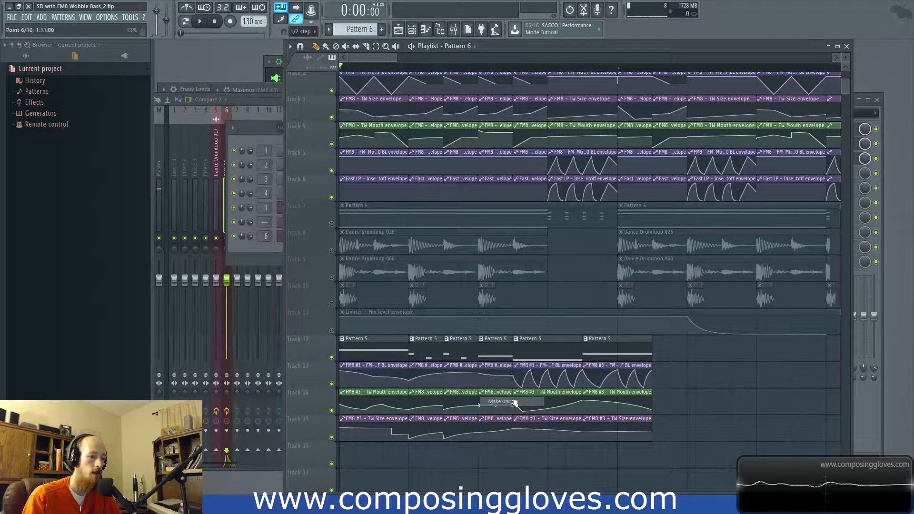
double_click(491, 350)
scroll(326, 303, up, 3)
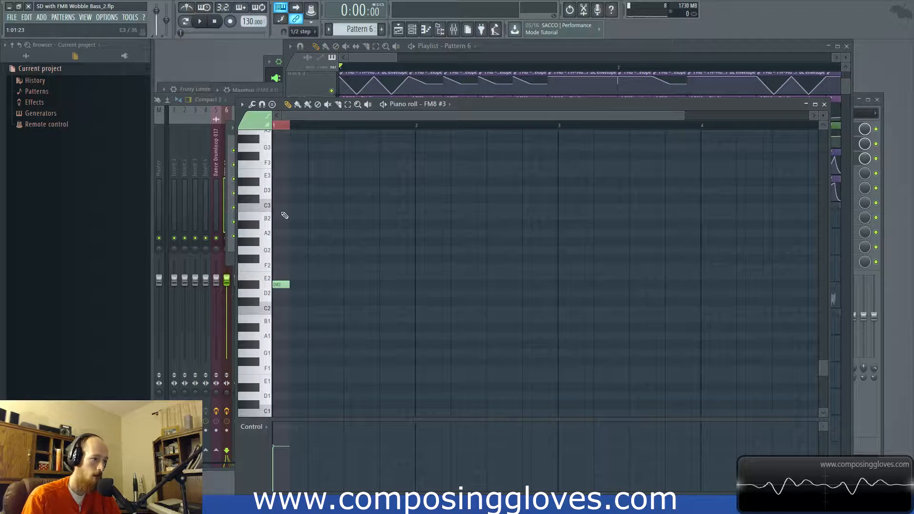
Step: Try layering the D#2 note of Pattern 6 with D#3 and with D#1 instead, auditioning both
click(280, 185)
mouse_move(289, 182)
mouse_down()
mouse_move(307, 184)
mouse_move(289, 183)
mouse_up()
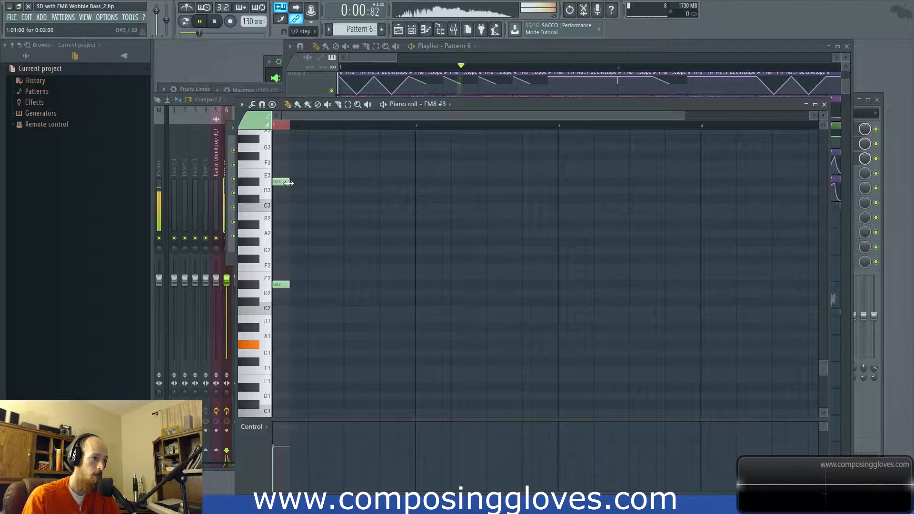
key(space)
click(286, 390)
key(space)
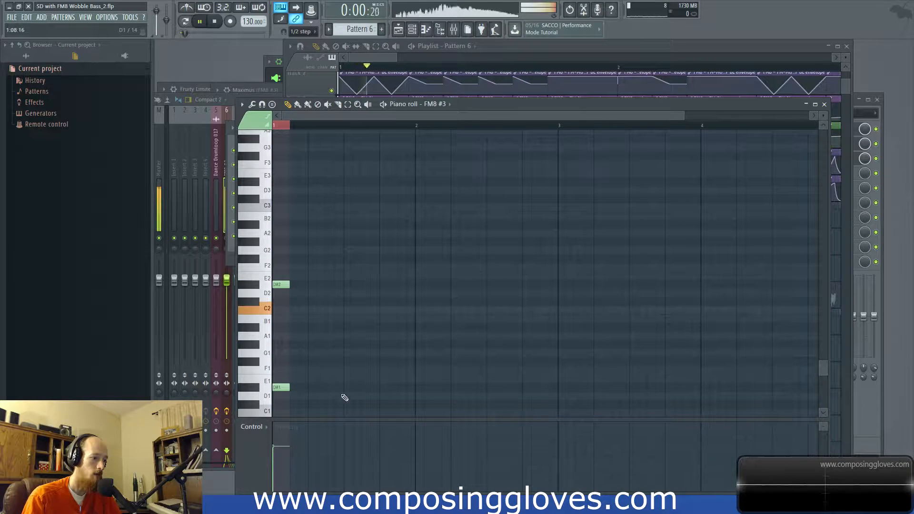
key(space)
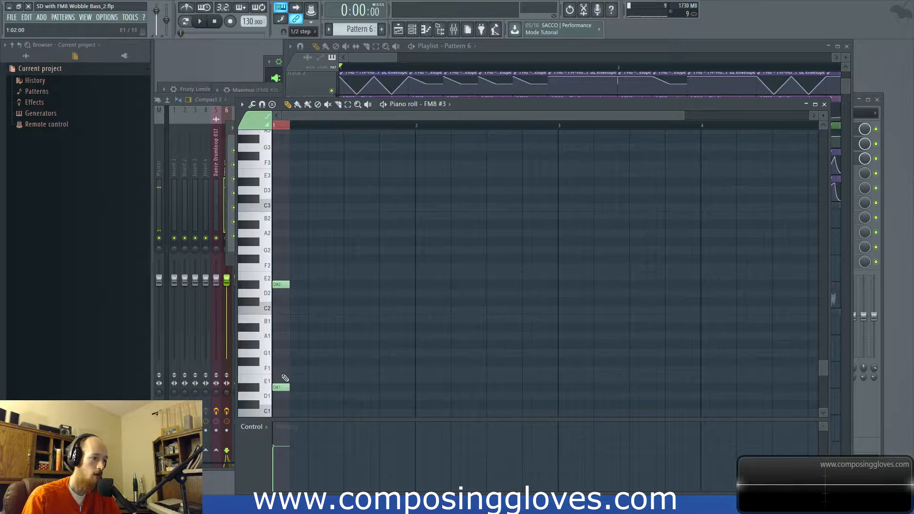
Step: Delete the D#2 note, audition D#1 alone, and move that note up to D#2
right_click(289, 283)
key(space)
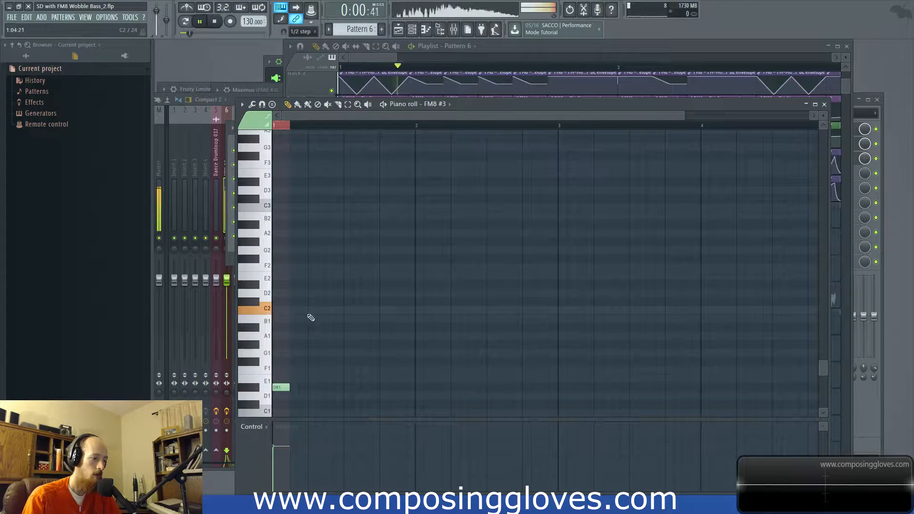
key(space)
drag(281, 385, 281, 284)
key(space)
Step: Make the TW Mouth envelope under the Pattern 6 clip unique, raise its end point and bend its curve upward, and preview it
click(381, 57)
key(space)
scroll(508, 409, up, 2)
right_click(443, 395)
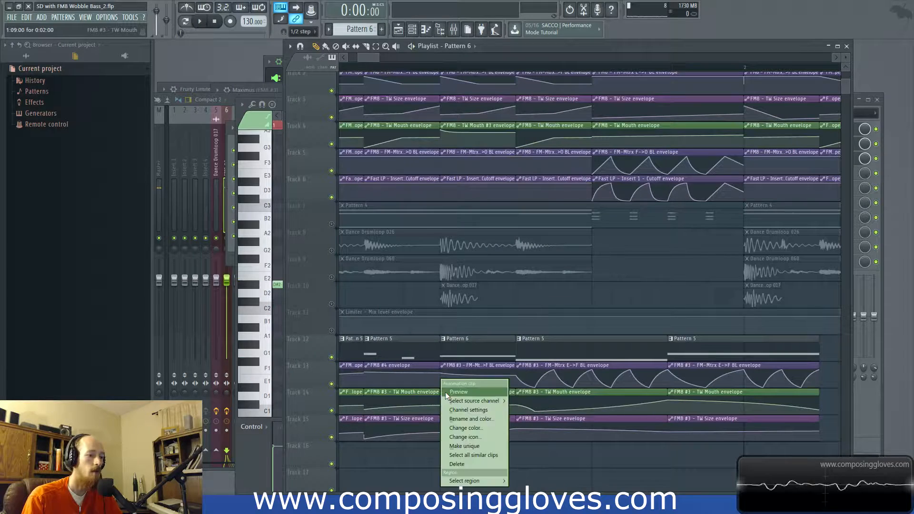
click(469, 446)
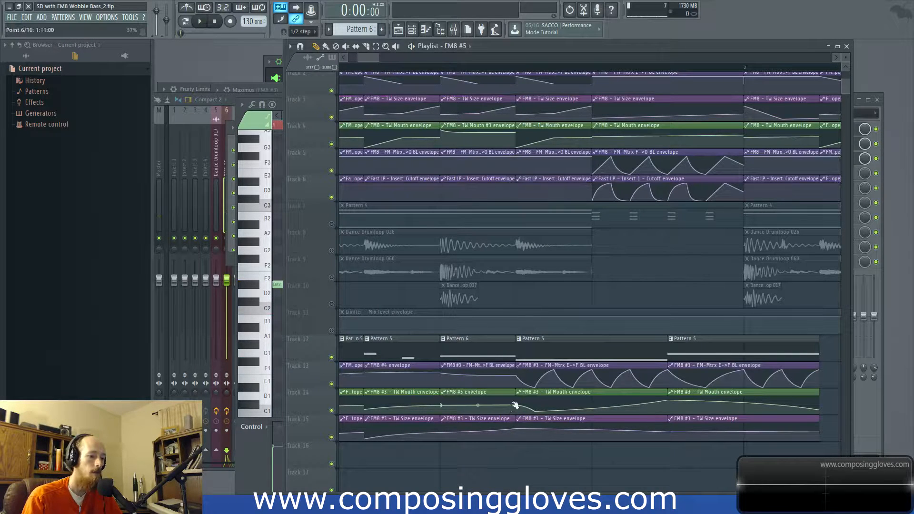
key(space)
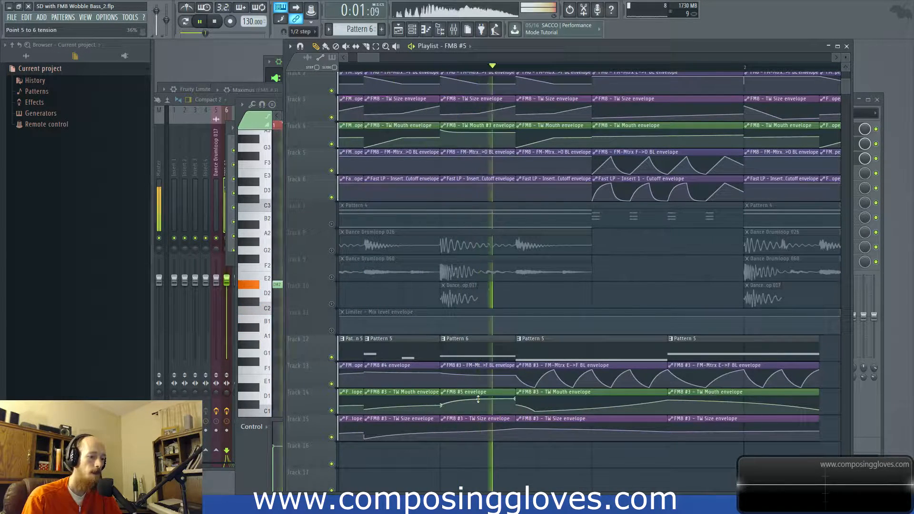
key(space)
Step: Make the TW Size envelope under the Pattern 6 clip unique, reshape it to rise, and preview it
right_click(445, 423)
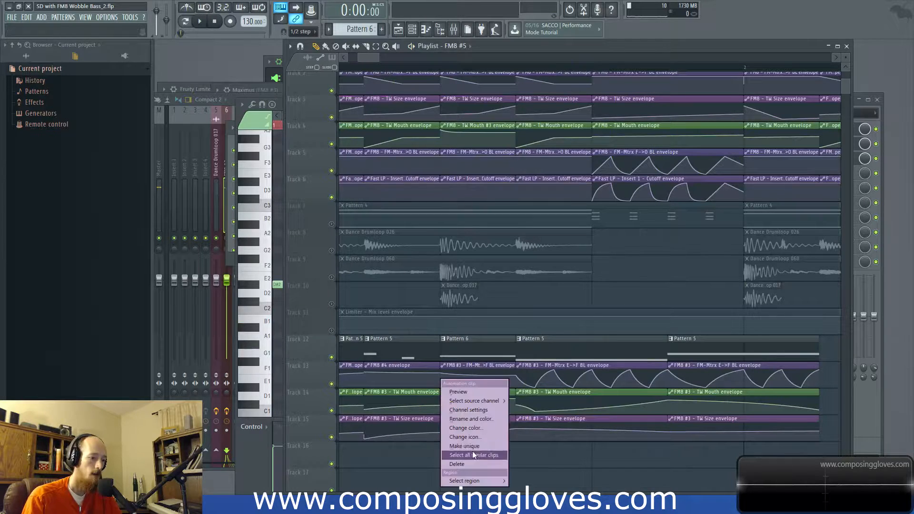
click(472, 450)
key(space)
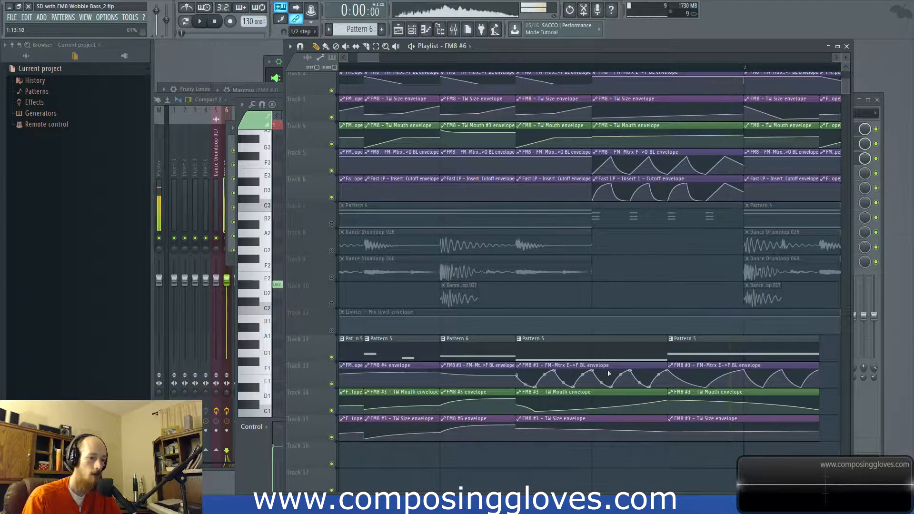
key(space)
Step: Move the last Pattern 5 slice with its three envelopes to the start of bar 2 and preview the sequence
scroll(618, 362, down, 3)
drag(634, 337, 640, 411)
drag(631, 358, 668, 360)
scroll(533, 352, down, 2)
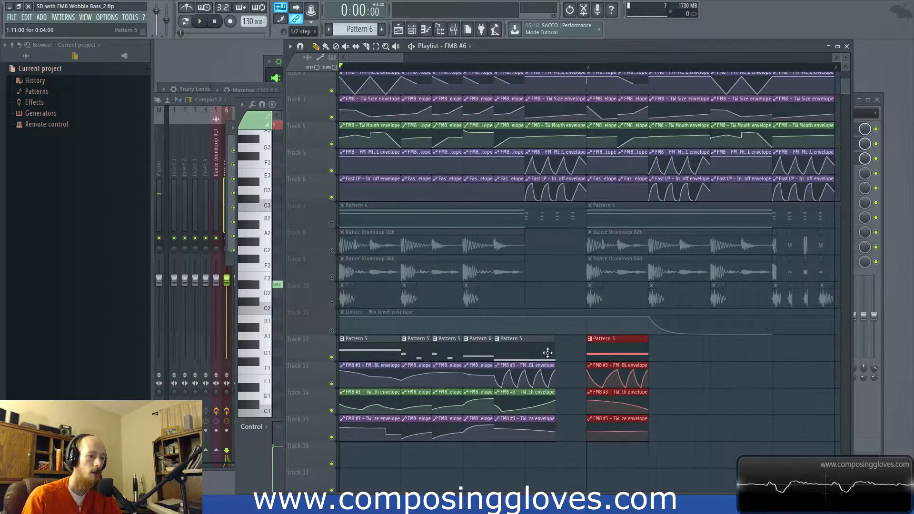
key(space)
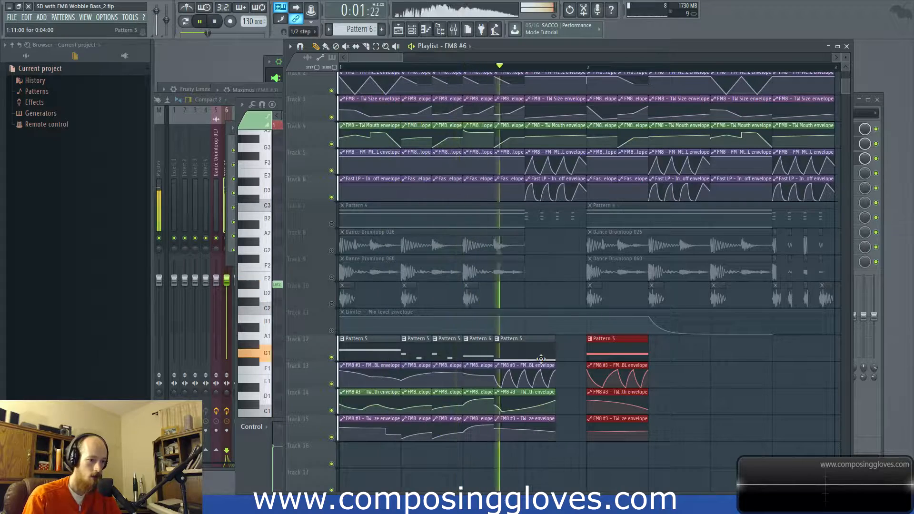
key(space)
Step: Move the fast-wobble Pattern 5 slice and its envelopes to beat 4, and fill the gap with a preview-checked copy of the third slice
click(509, 357)
drag(509, 357, 547, 355)
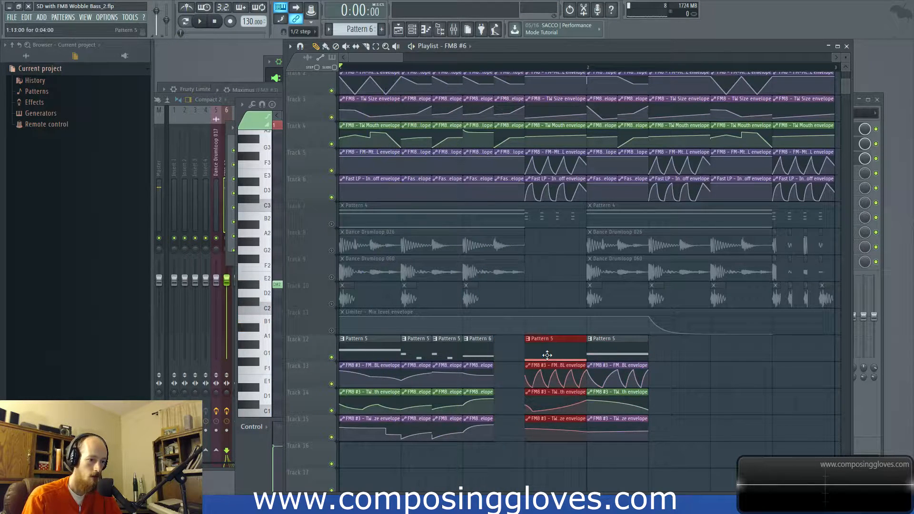
click(442, 434)
drag(442, 347, 508, 352)
key(space)
key(space)
Step: Slip the beat 4 E->F BL envelope's contents earlier so the clip starts on a rising curve, and preview the sequence
scroll(536, 363, up, 5)
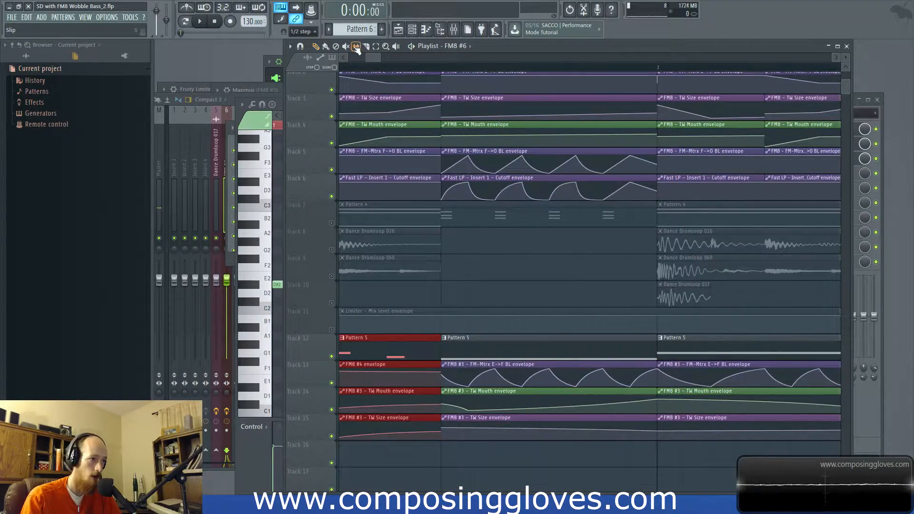
click(547, 373)
drag(554, 379, 535, 380)
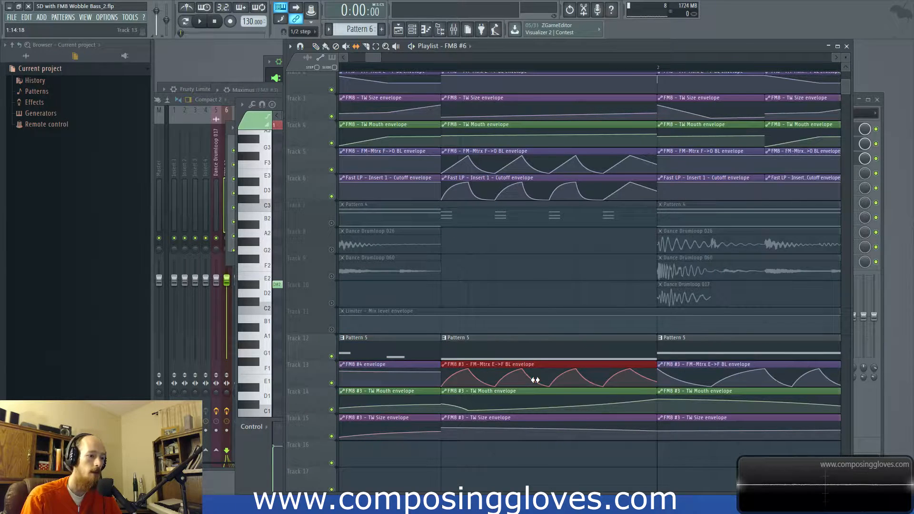
key(space)
scroll(420, 296, down, 2)
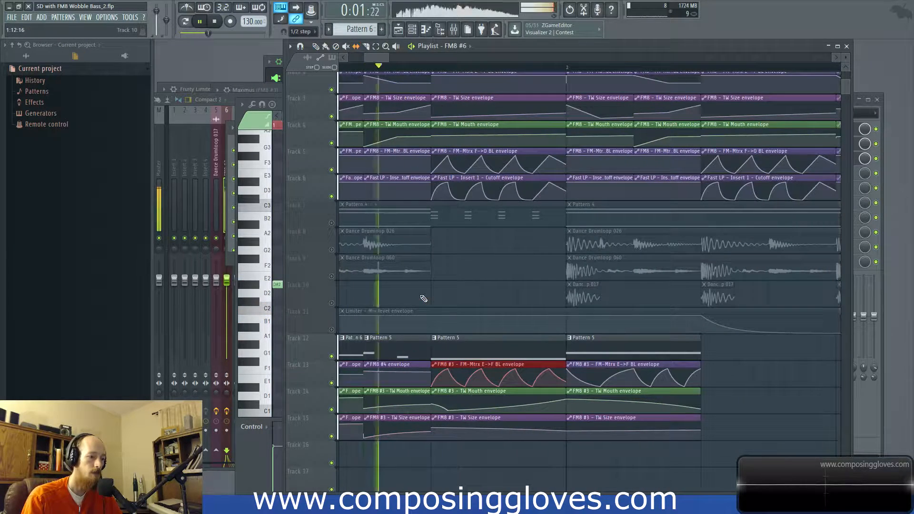
key(space)
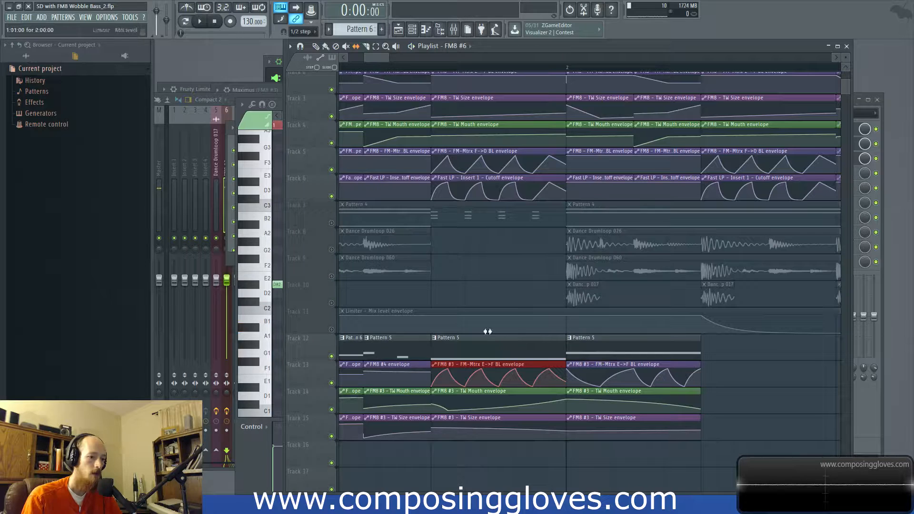
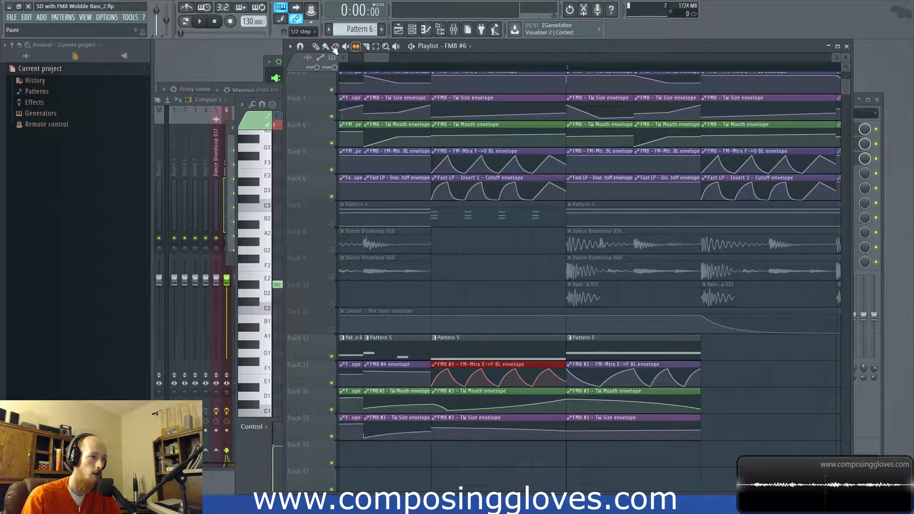
Step: Adjust the first rising curve of the beat 4 E->F BL envelope and preview the sequence
right_click(439, 374)
key(space)
key(space)
key(space)
key(space)
scroll(468, 376, down, 2)
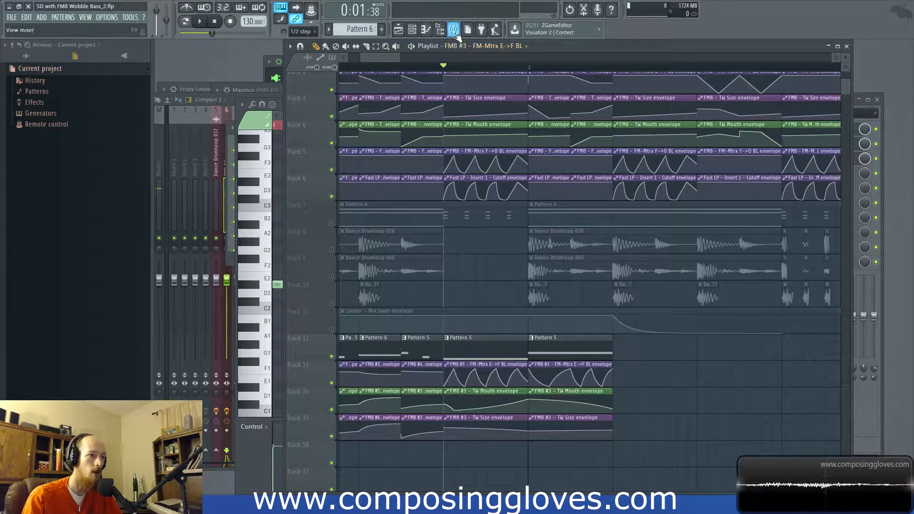
Step: Select the beat 4 time range and create an automation clip for the FM8 #3 parameter FM-Mtrx F->O BL
drag(447, 64, 506, 74)
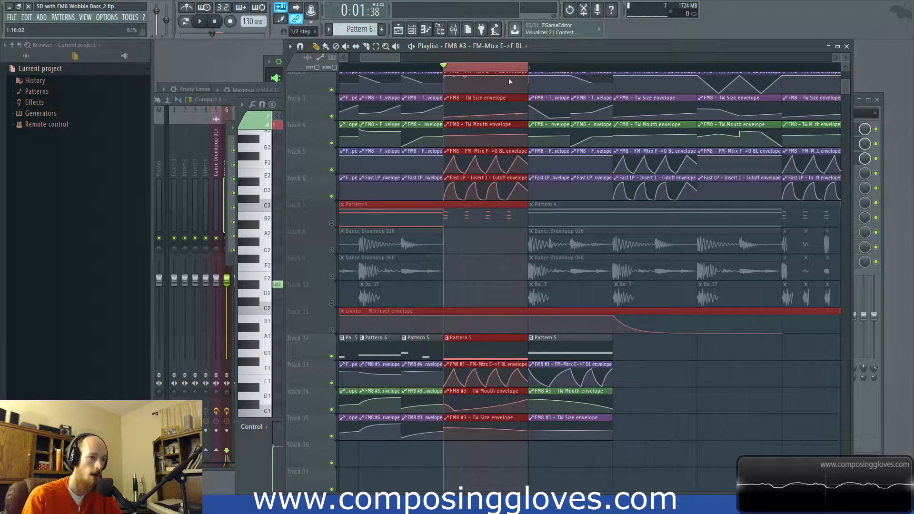
key(F6)
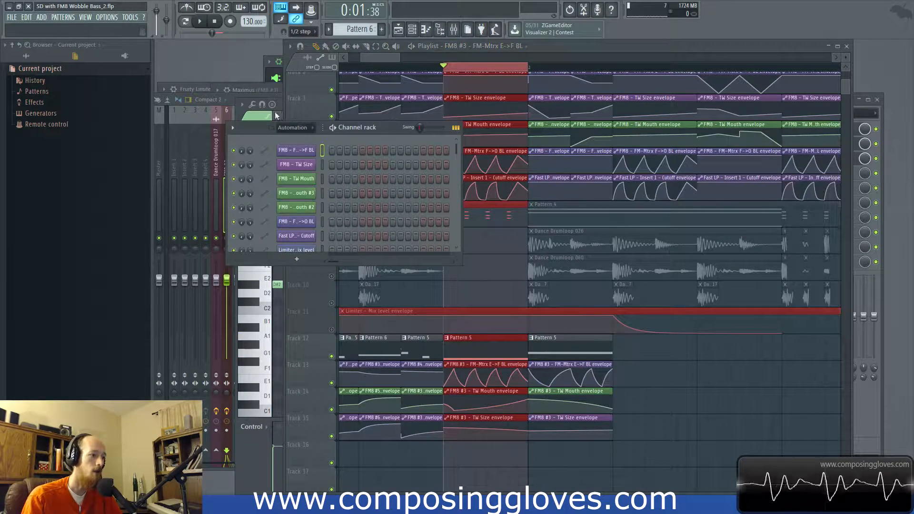
click(295, 168)
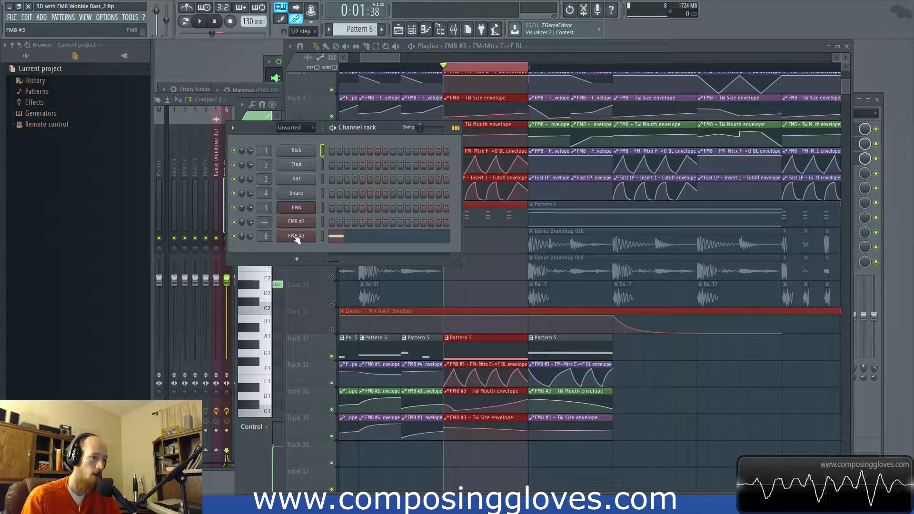
click(296, 236)
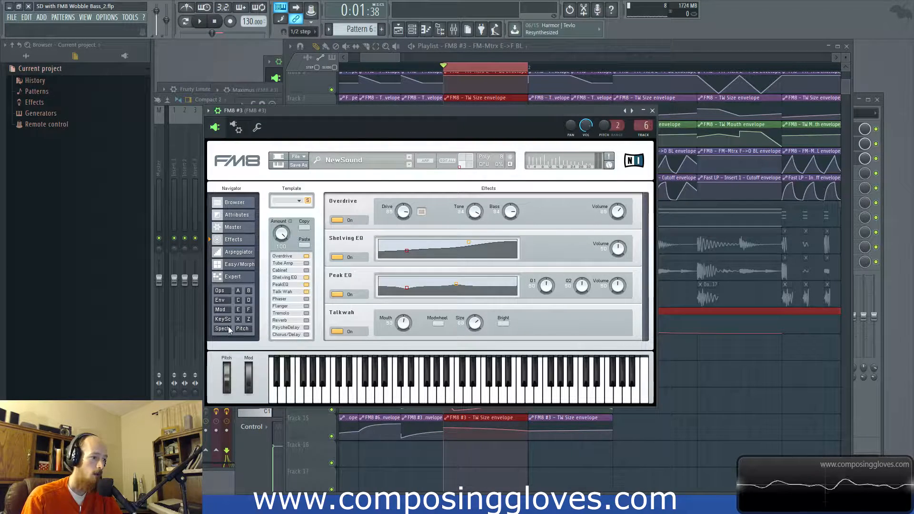
click(228, 277)
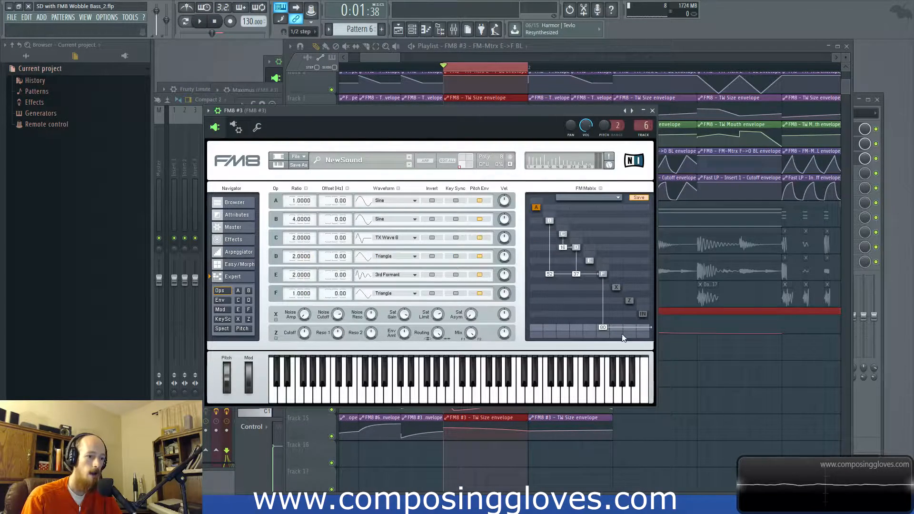
click(216, 112)
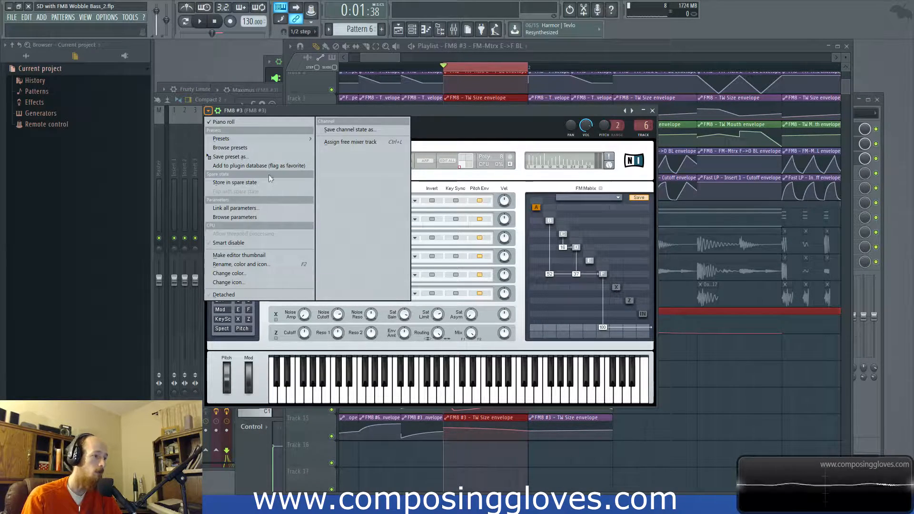
click(278, 218)
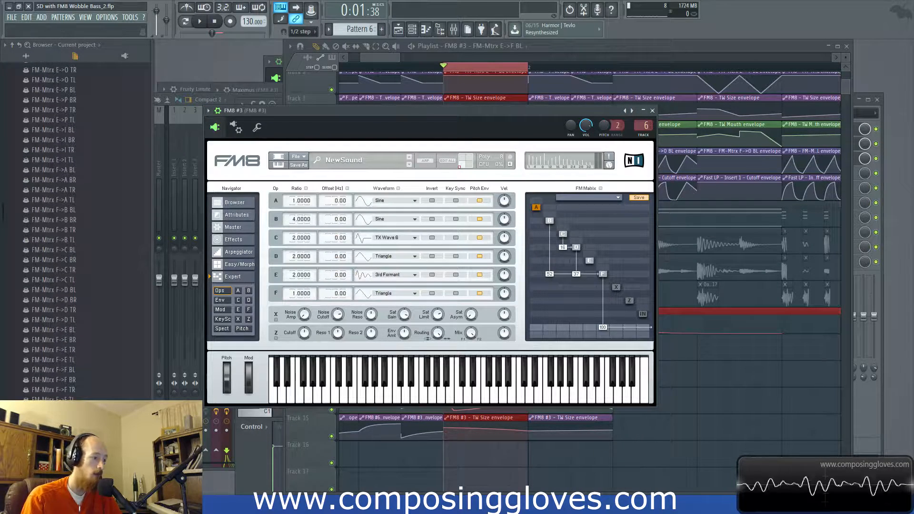
right_click(68, 370)
click(99, 408)
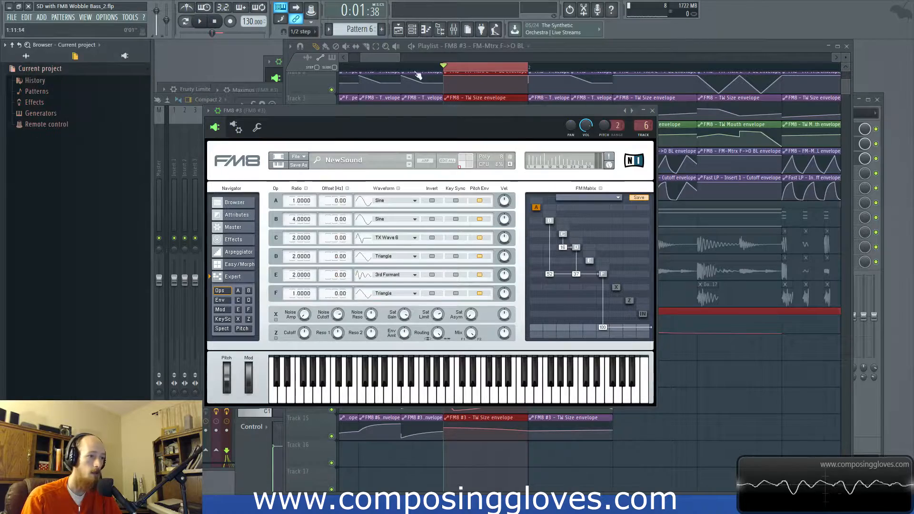
Step: Move the new F->O BL envelope to Track 16, shape it into a triangle wave with four dips, and preview it
click(392, 57)
scroll(482, 410, up, 1)
drag(494, 286, 454, 474)
scroll(460, 463, up, 2)
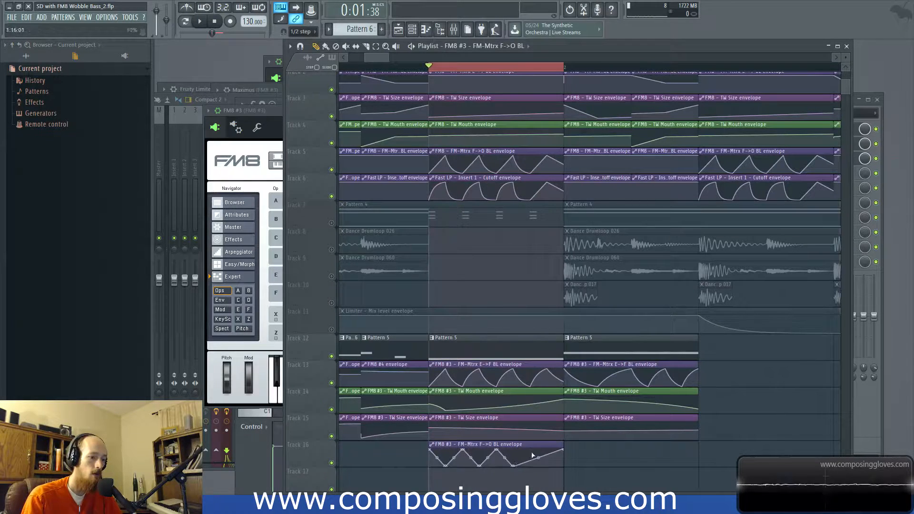
key(space)
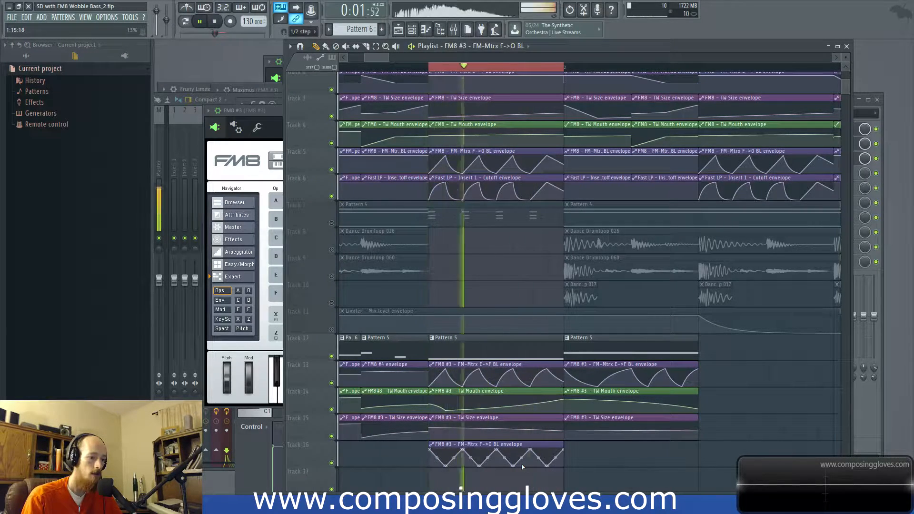
key(space)
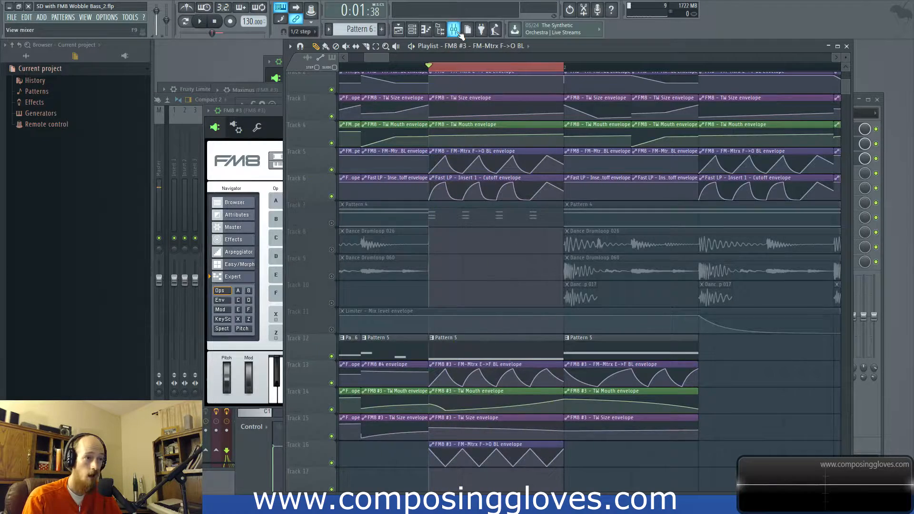
Step: Load Fruity Fast LP in slot 4 of the FM8 #3 mixer track and create an automation clip for its Cutoff
click(454, 30)
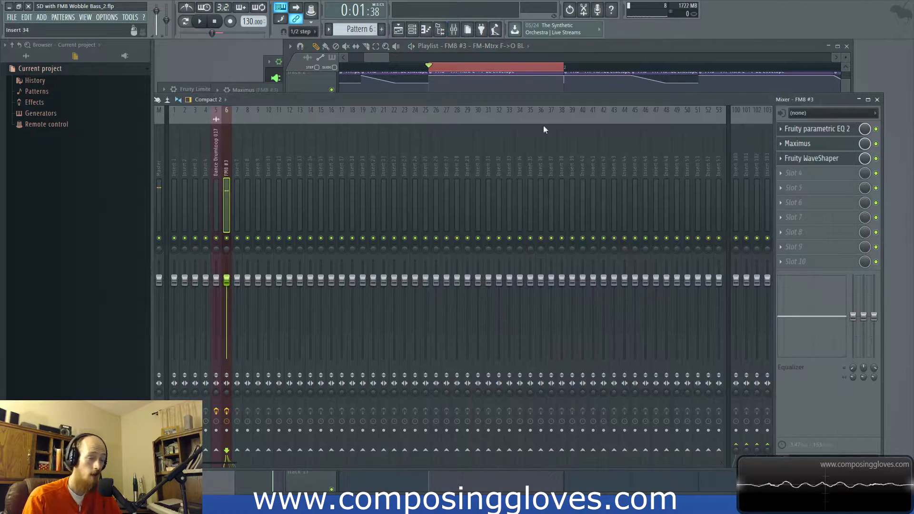
click(810, 178)
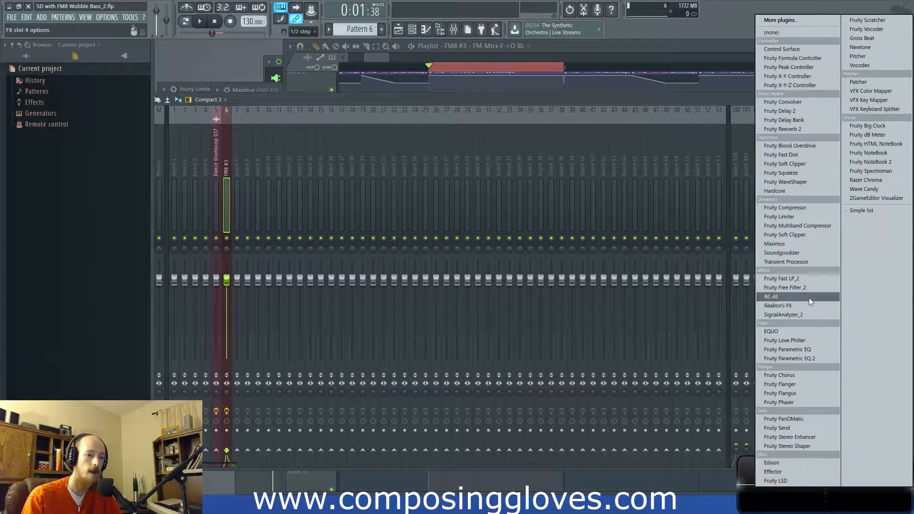
click(808, 280)
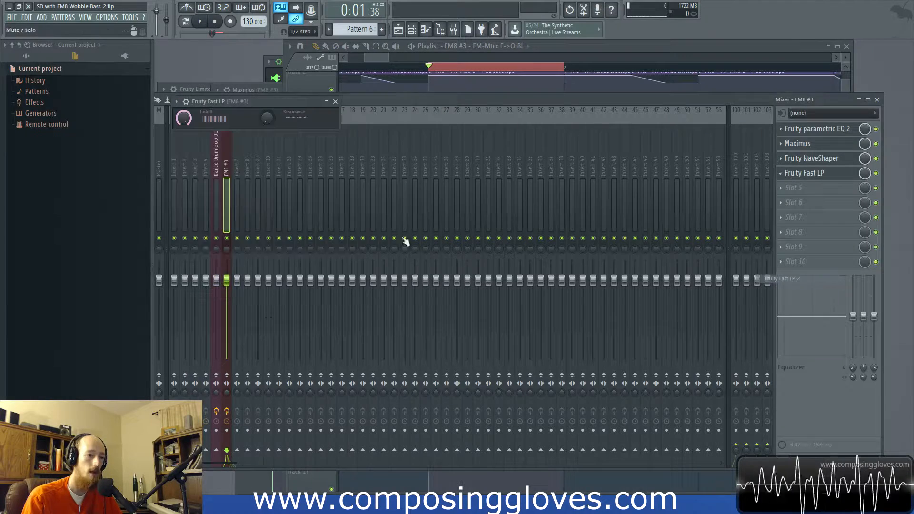
right_click(185, 121)
click(243, 179)
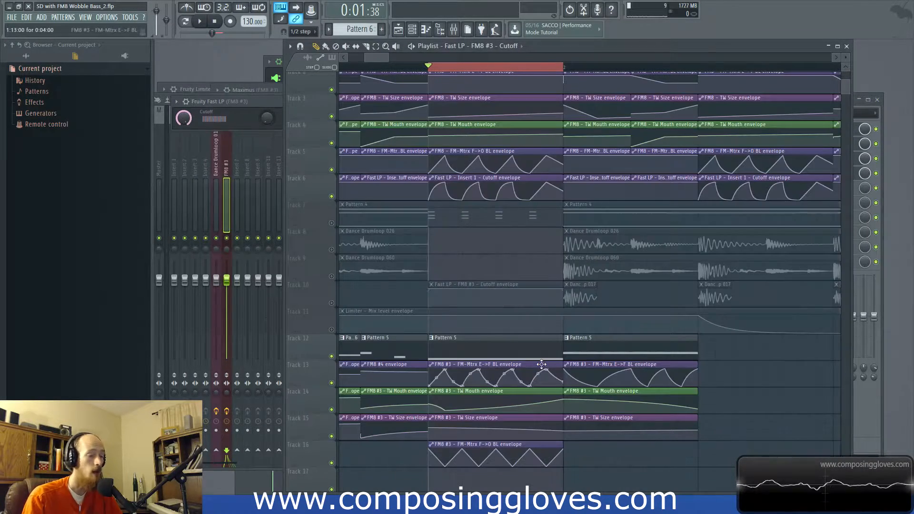
Step: Move the Fast LP Cutoff envelope to Track 17, shape it into a four-dip triangle wave, and play it
scroll(471, 260, down, 1)
drag(474, 254, 481, 446)
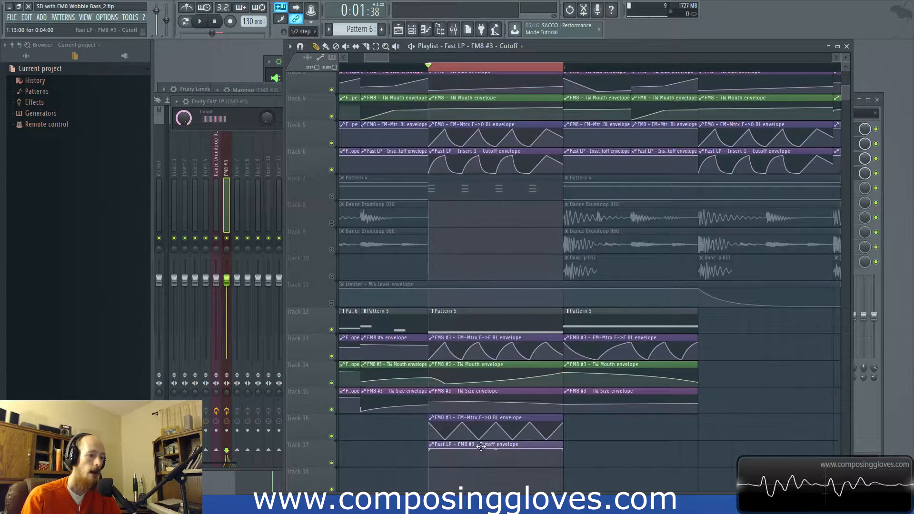
right_click(445, 465)
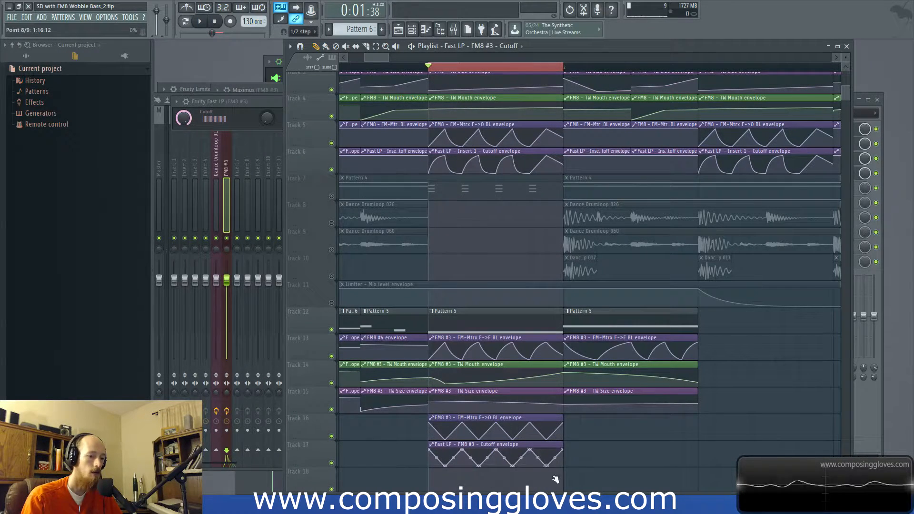
key(space)
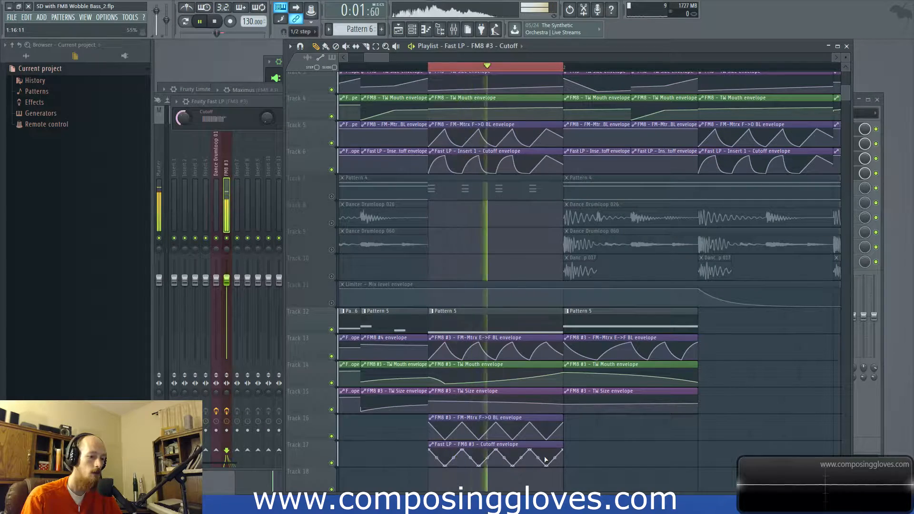
Step: Try removing the beat 4 F->O BL envelope while listening, and undo the removal
right_click(507, 430)
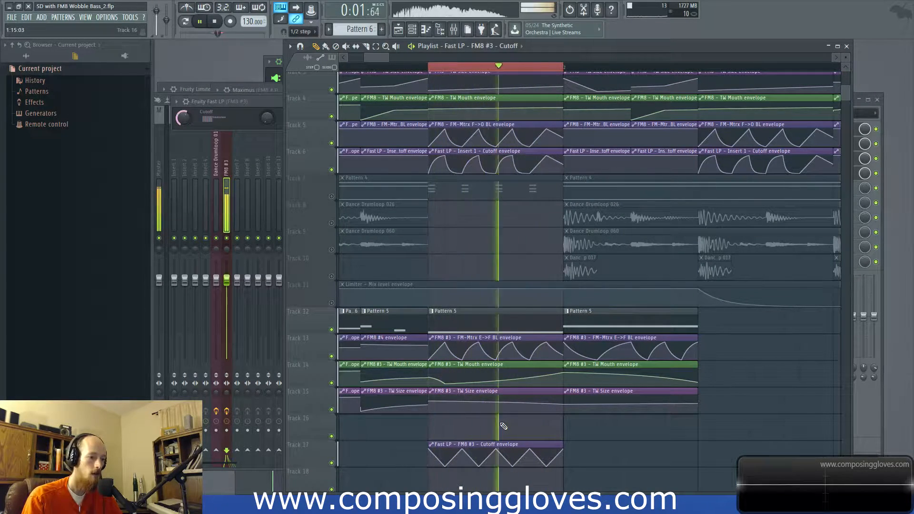
key(ctrl+z)
key(space)
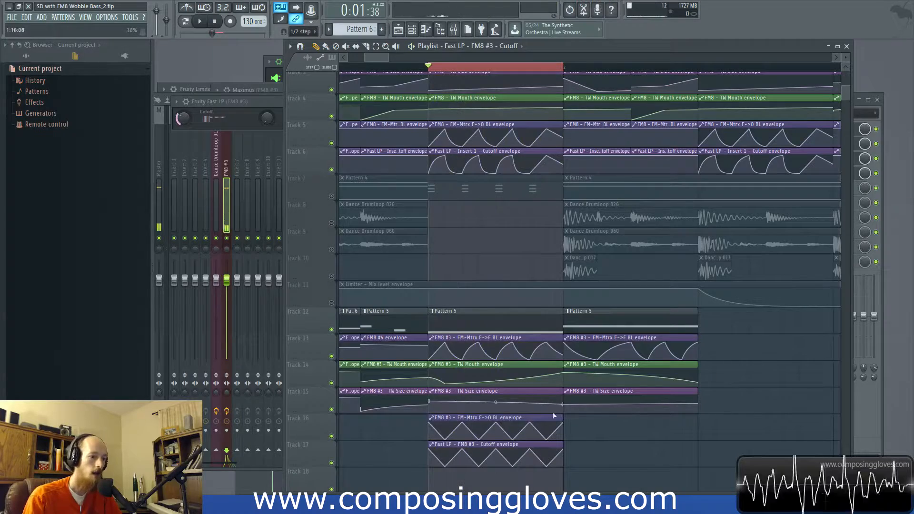
Step: Reshape the beat 4 TW Mouth envelope to rise smoothly from its start, and preview the sequence
scroll(445, 346, down, 3)
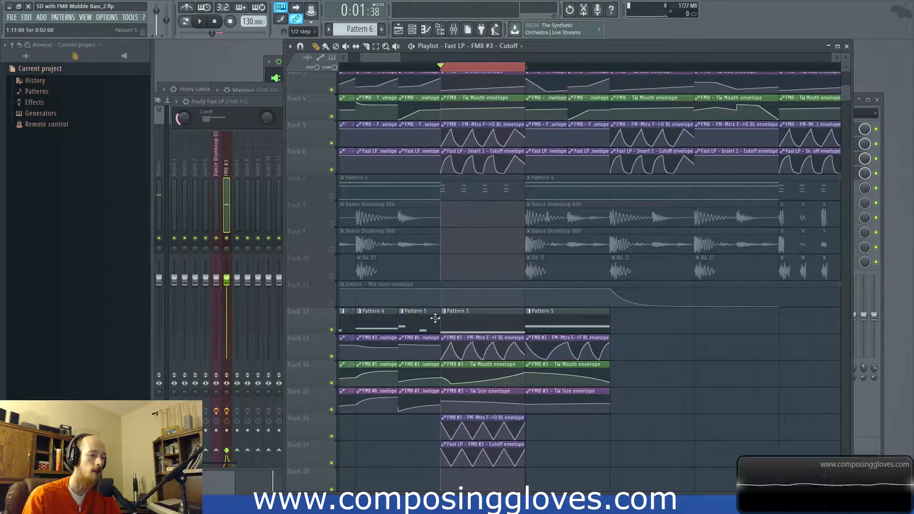
key(space)
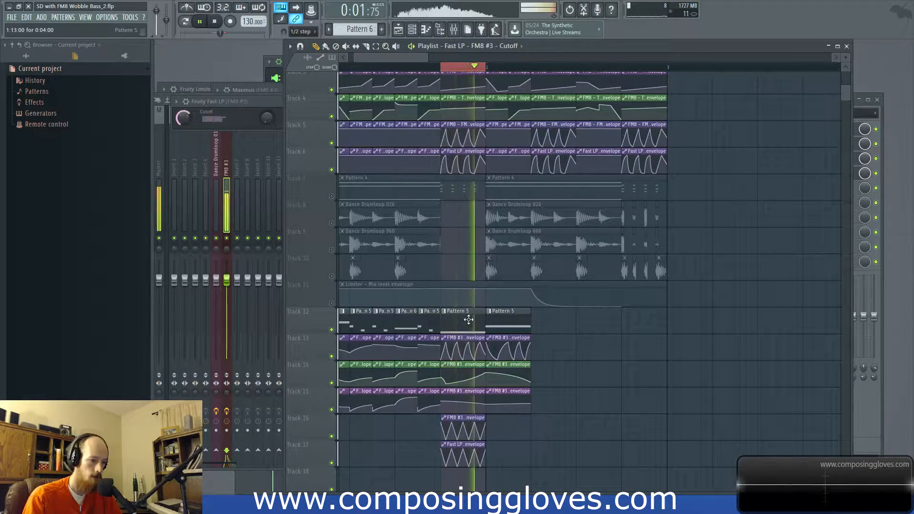
key(space)
key(space)
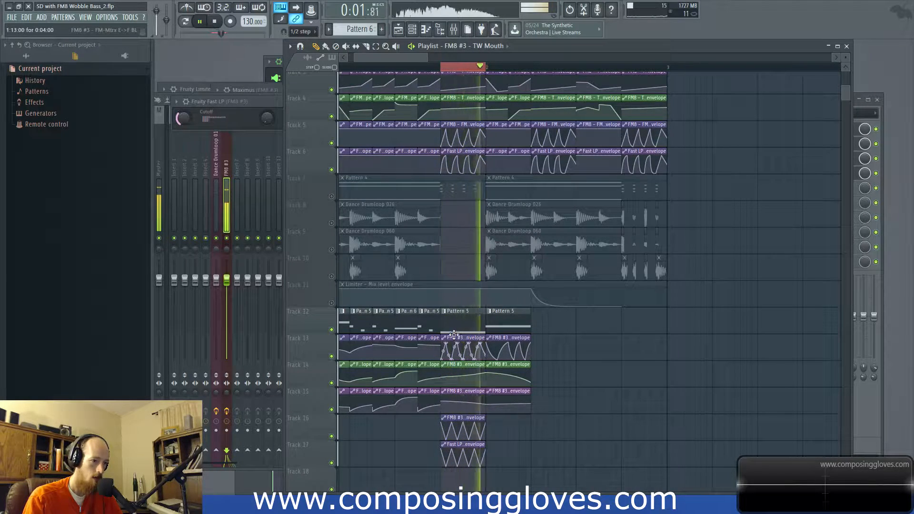
key(space)
Step: Open Pattern 5's notes and layer one-beat G2 and G0 notes with the G1 note on beat 3, previewing the sound
double_click(457, 318)
drag(302, 301, 374, 306)
key(space)
key(space)
drag(354, 262, 352, 255)
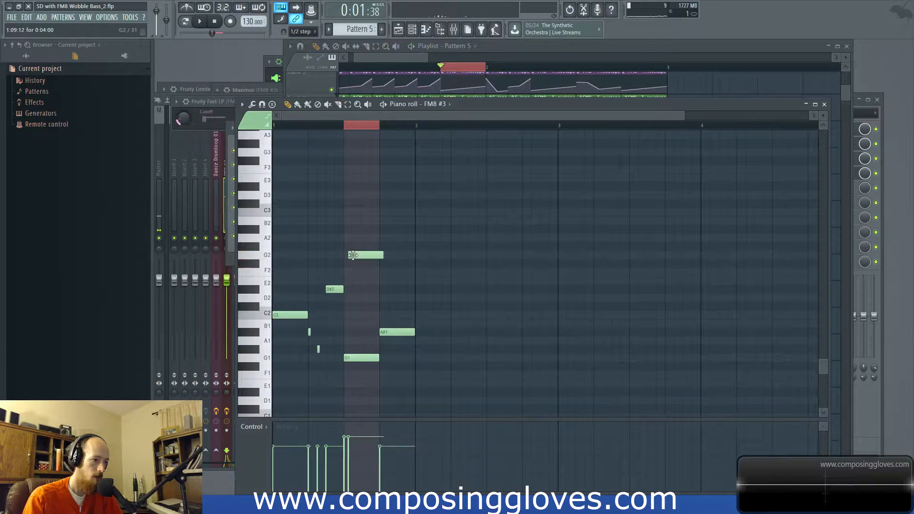
key(space)
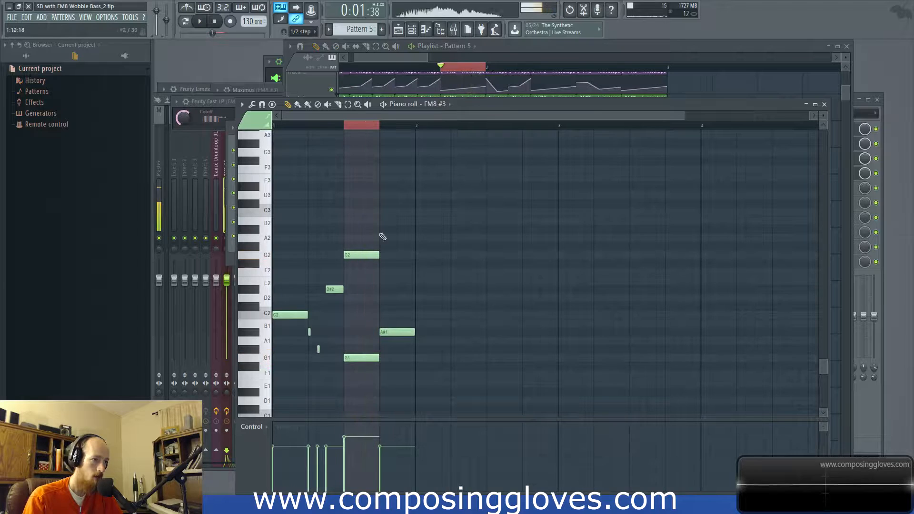
scroll(360, 348, down, 3)
click(360, 383)
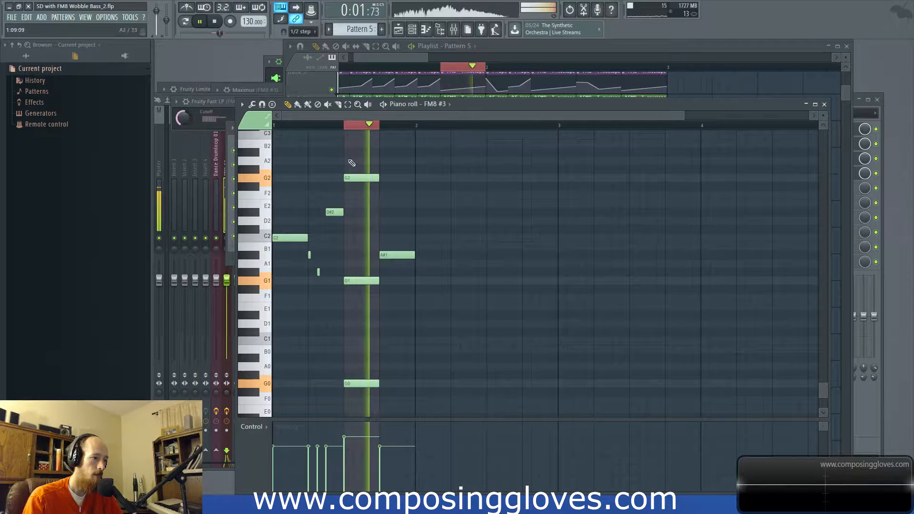
Step: Remove the G2 note, re-enter the one-beat G1 note above G0, and raise the beat 3 velocity to maximum
right_click(362, 178)
right_click(366, 280)
click(349, 282)
drag(349, 282, 342, 282)
click(353, 423)
key(space)
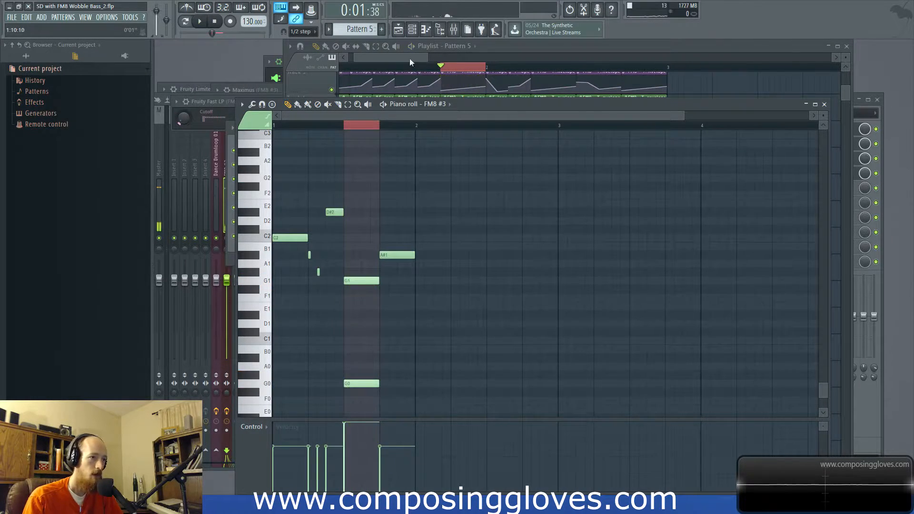
Step: Return to the playlist, bend the beat 4 Fast LP Cutoff envelope's segments into rounded arches, and preview it
click(409, 59)
scroll(454, 193, up, 3)
drag(414, 465, 487, 418)
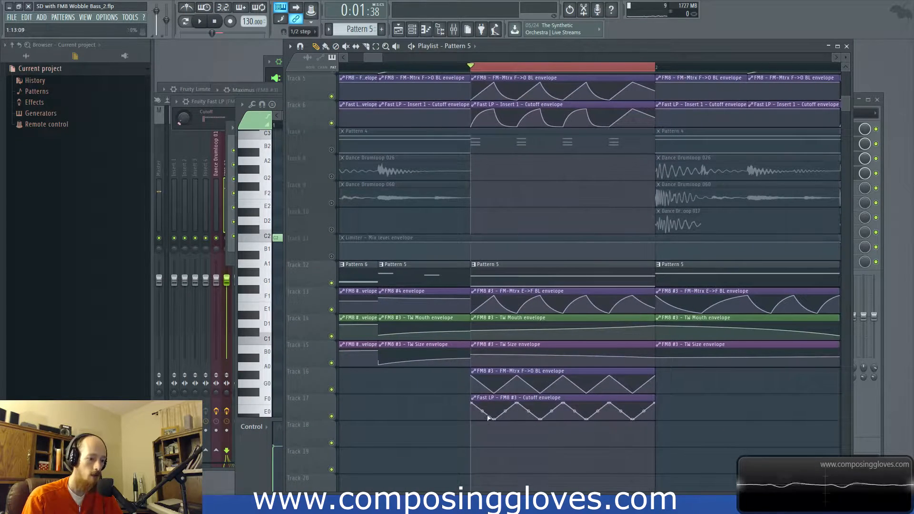
click(503, 411)
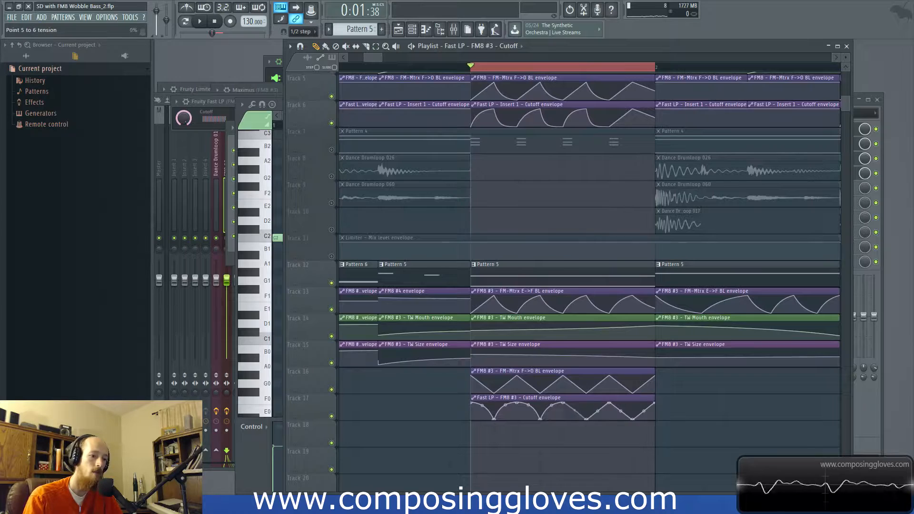
key(space)
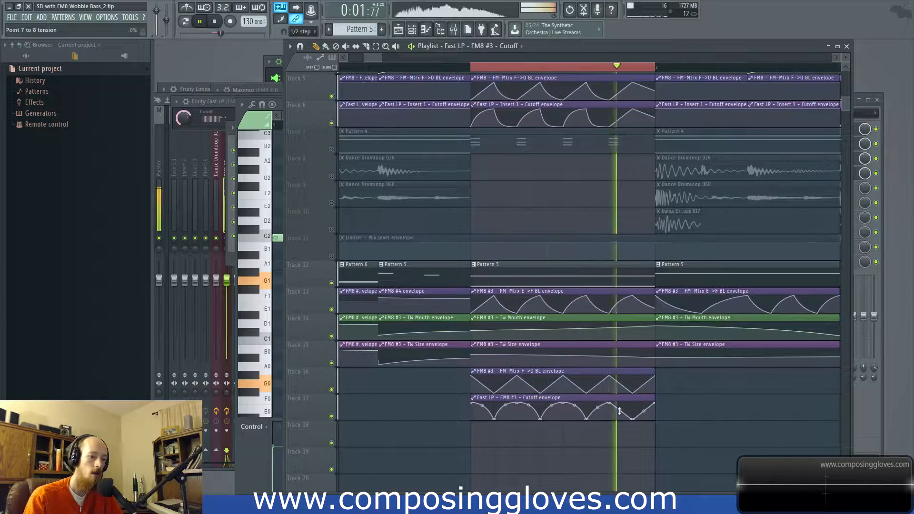
key(space)
Step: Bend the falling segments of the Fast LP Cutoff envelope inward after its peaks, and play the result
scroll(550, 228, up, 4)
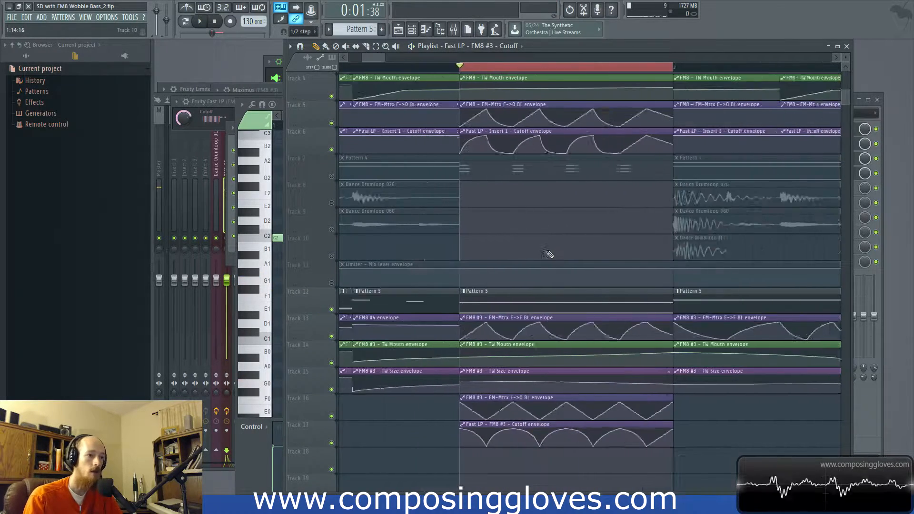
scroll(547, 253, down, 4)
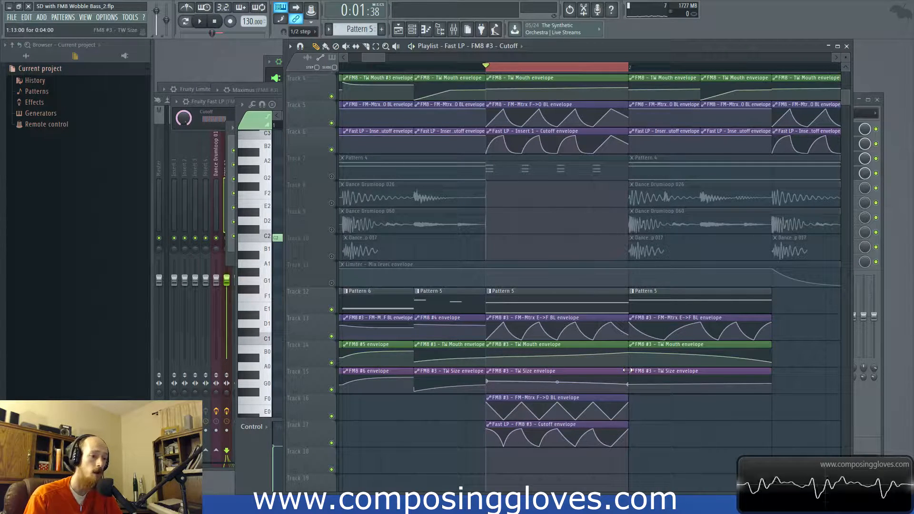
key(space)
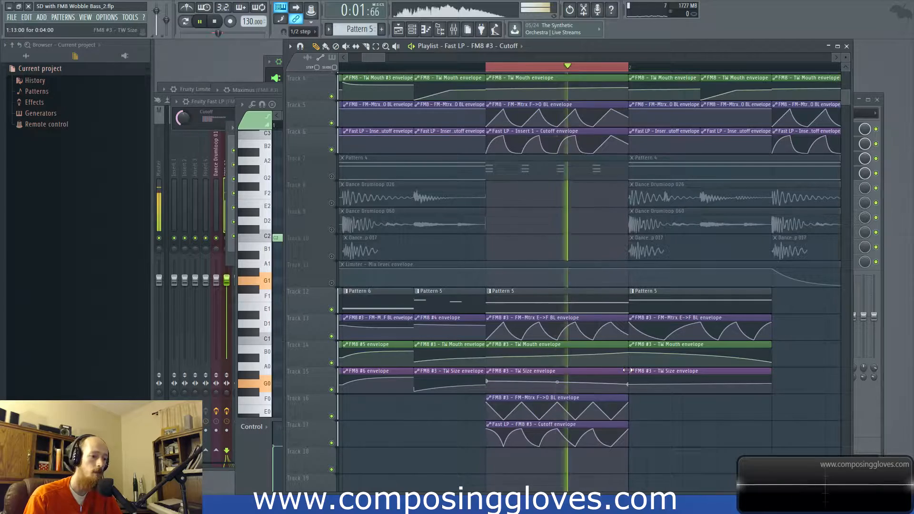
Step: Delete the third point of the beat 4 Fast LP Cutoff envelope, reset the opening segment's tension, and preview the result
right_click(511, 432)
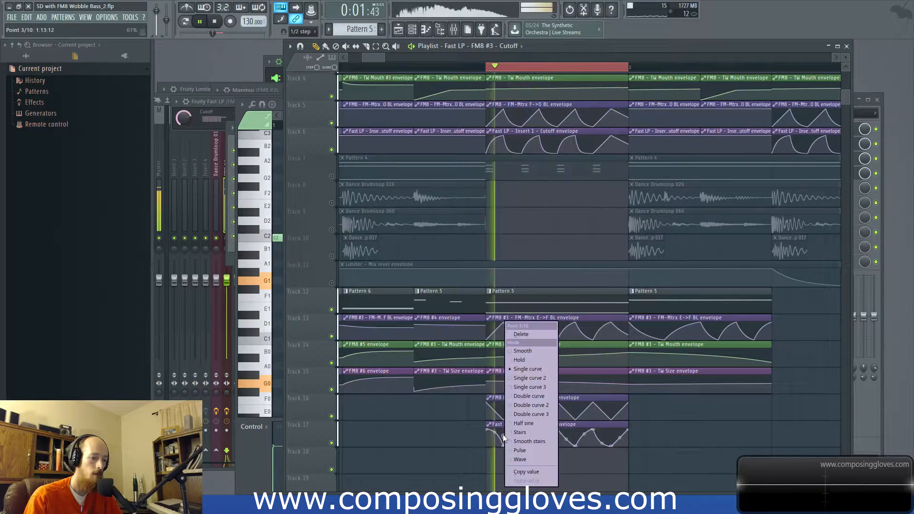
click(522, 334)
key(space)
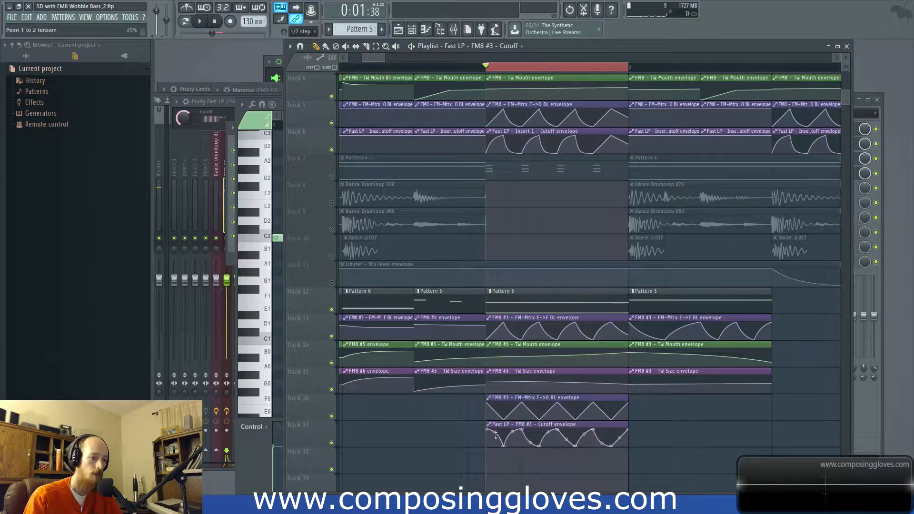
key(space)
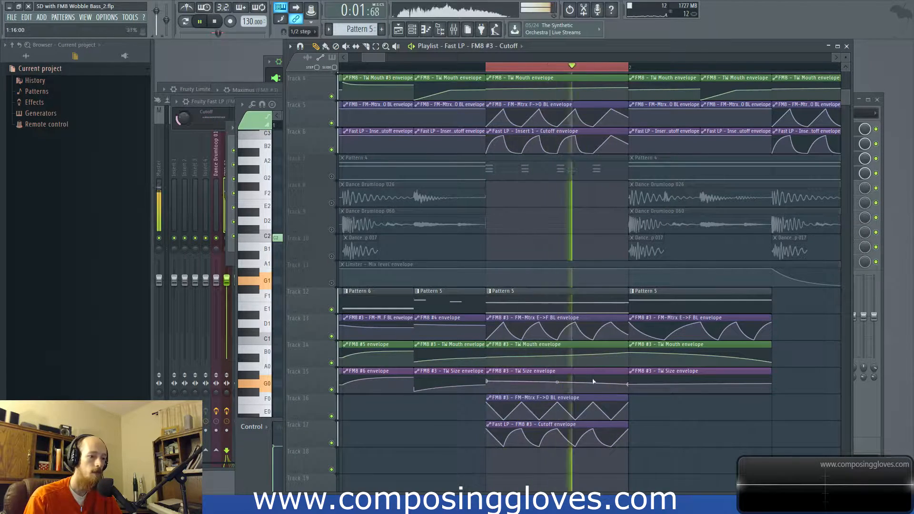
Step: Lower the start point of the beat 4 TW Size envelope and briefly check Pattern 5
drag(487, 381, 489, 389)
key(space)
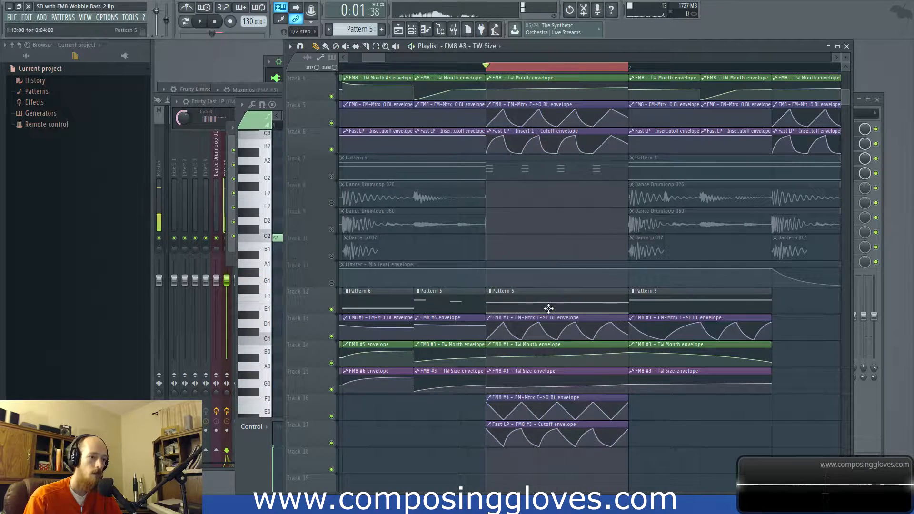
double_click(547, 307)
drag(376, 57, 378, 57)
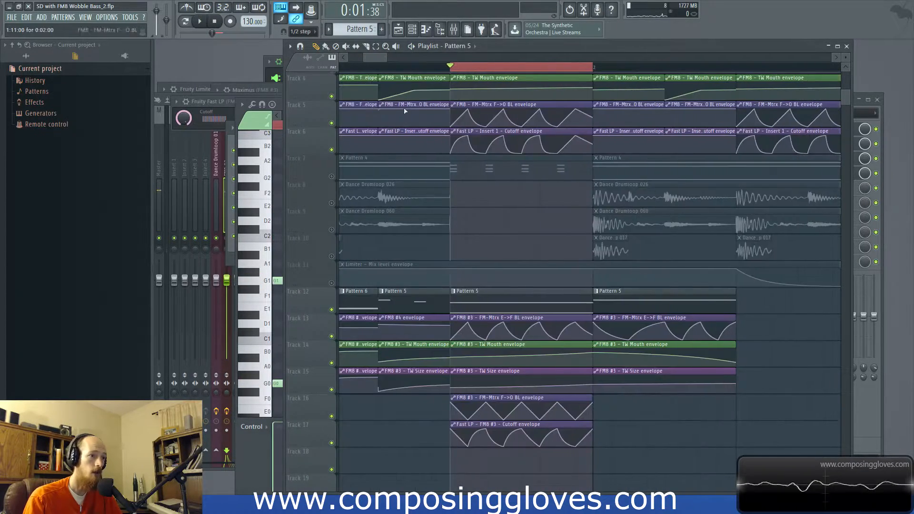
Step: Clear the playlist's time selection and play the bass arrangement from the beginning up to the beat 4 wobble
scroll(406, 93, down, 5)
right_click(446, 67)
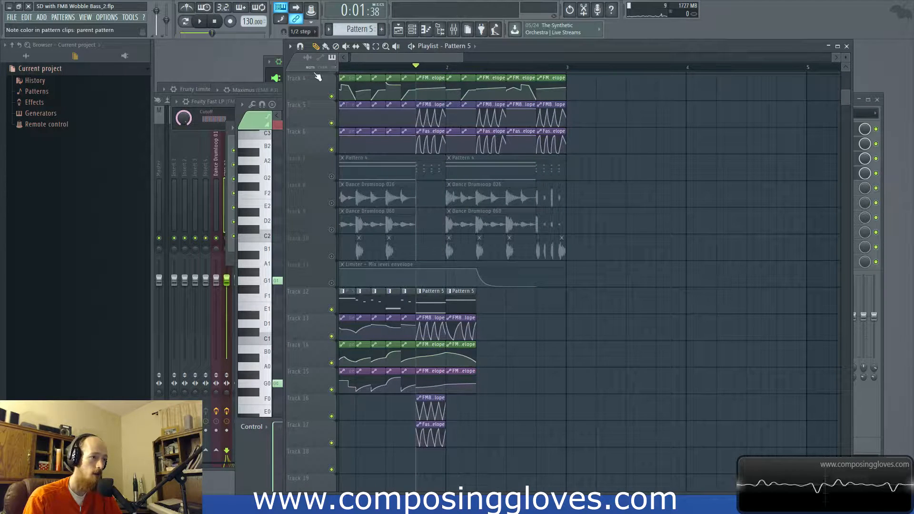
drag(345, 70, 327, 69)
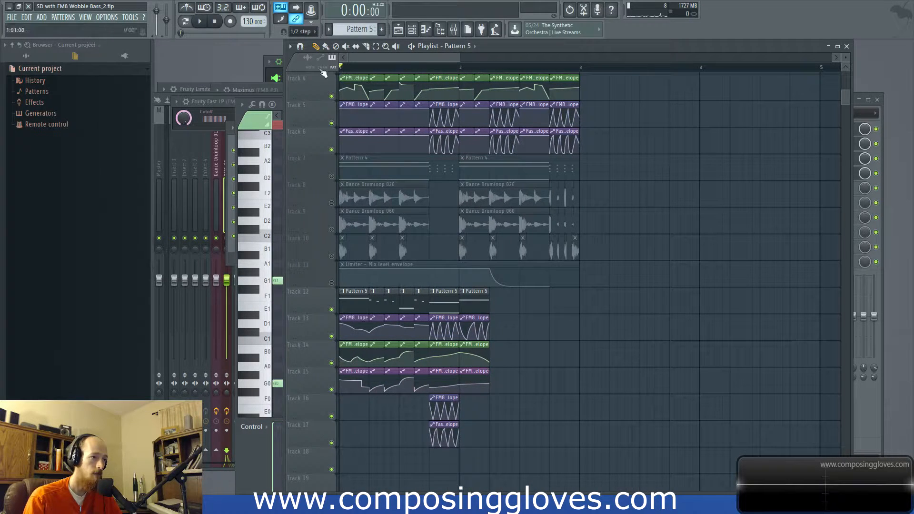
key(space)
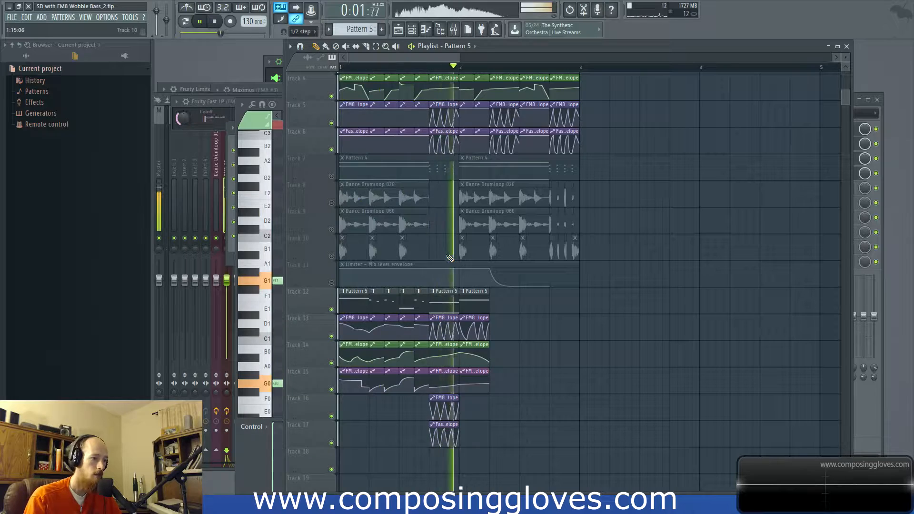
key(space)
scroll(441, 307, up, 4)
scroll(441, 307, up, 1)
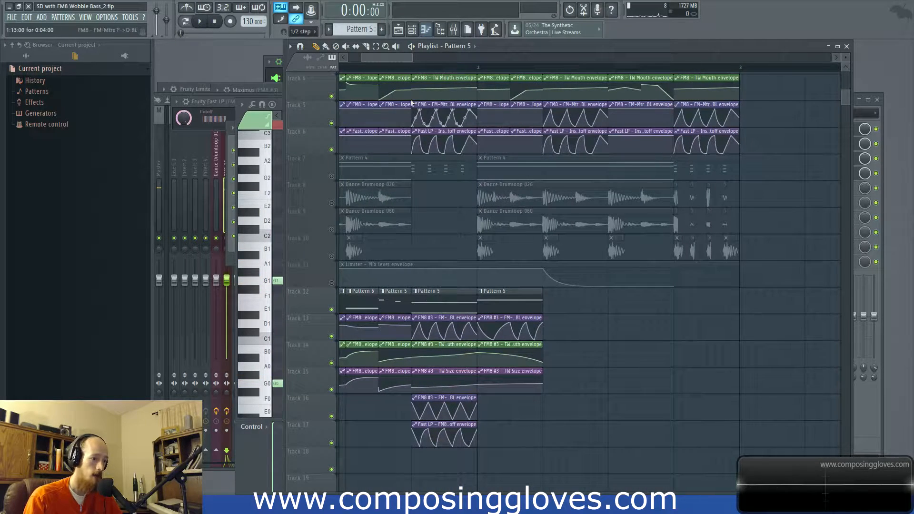
scroll(427, 389, up, 1)
scroll(427, 391, up, 5)
key(space)
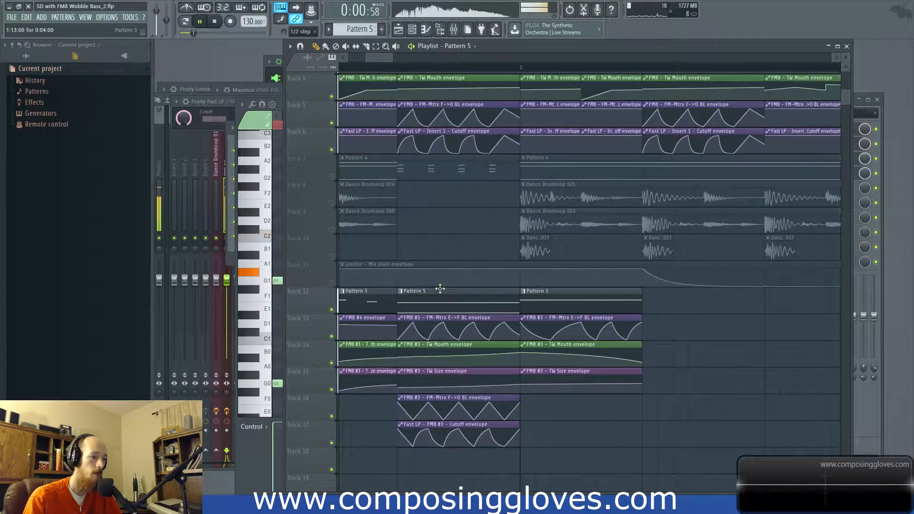
key(space)
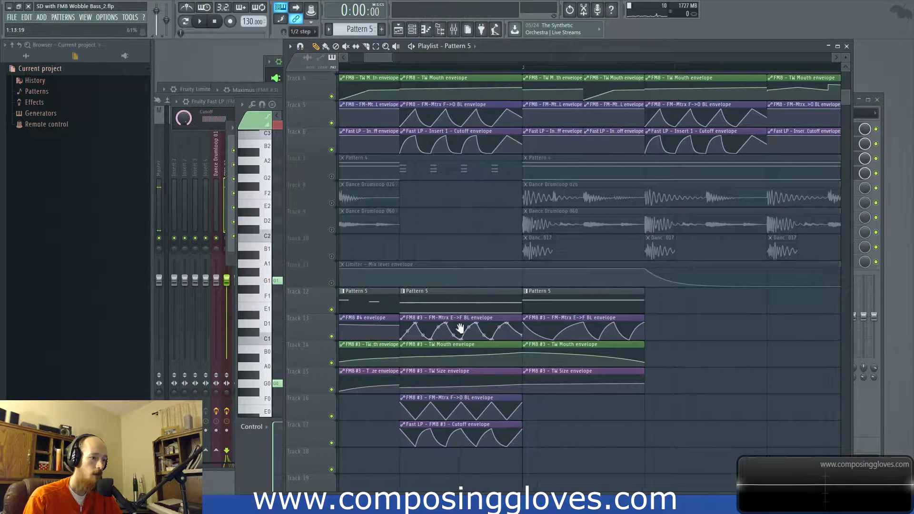
Step: Replace the beat 4 FM-Mtrx E->F envelope on Track 13 with two half-beat copies of the FM8 #4 envelope and preview
scroll(461, 323, down, 3)
drag(665, 326, 648, 320)
right_click(540, 314)
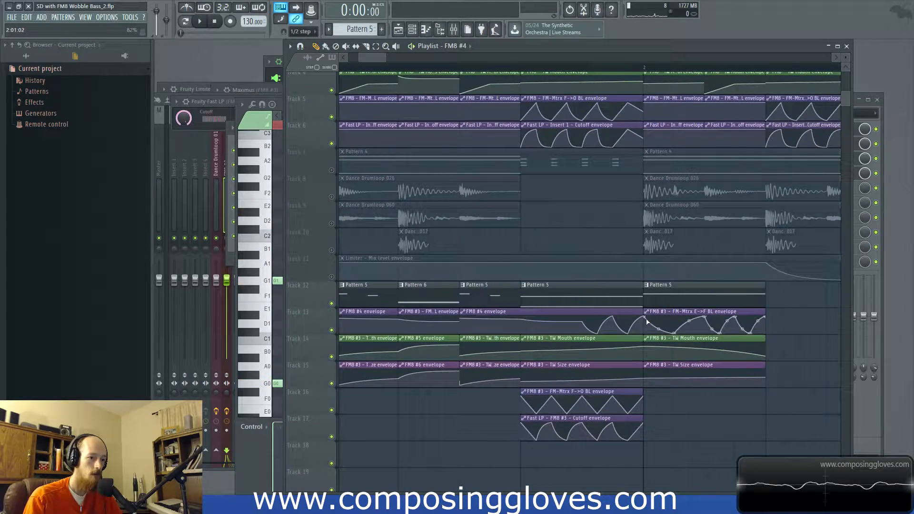
key(space)
key(space)
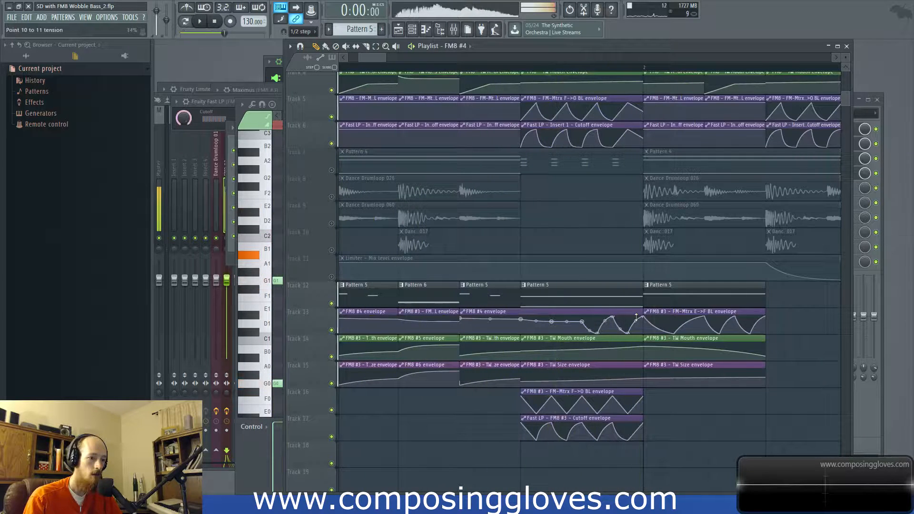
drag(645, 320, 619, 312)
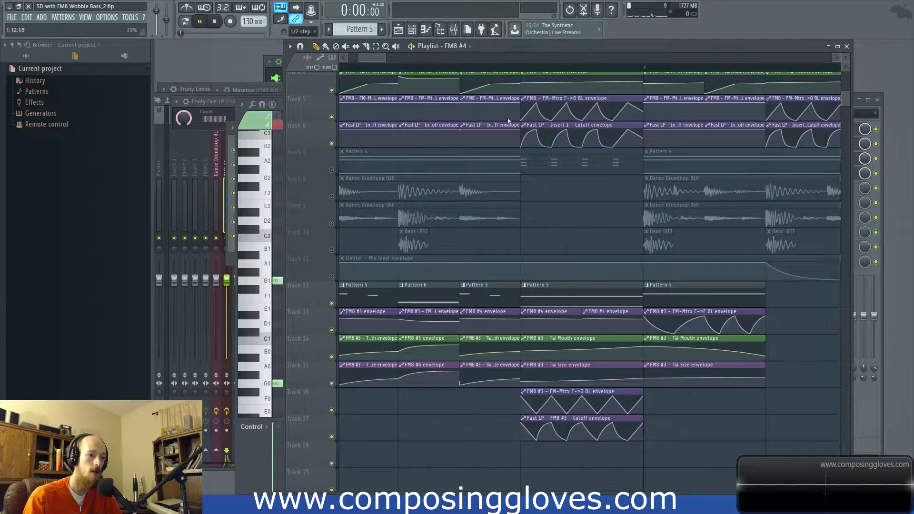
key(space)
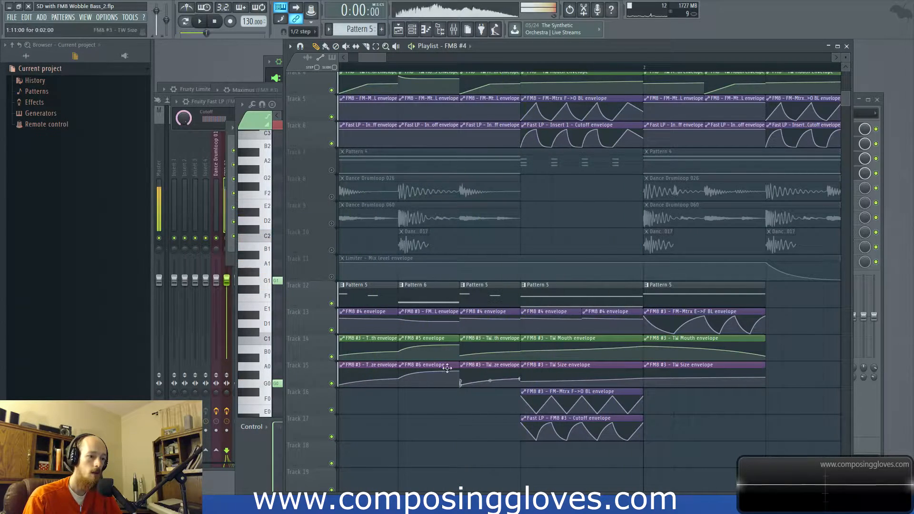
key(space)
Step: Raise the start point of the beat 4 TW Size envelope on Track 15 so it slopes downward, previewing from the beginning
scroll(539, 377, down, 3)
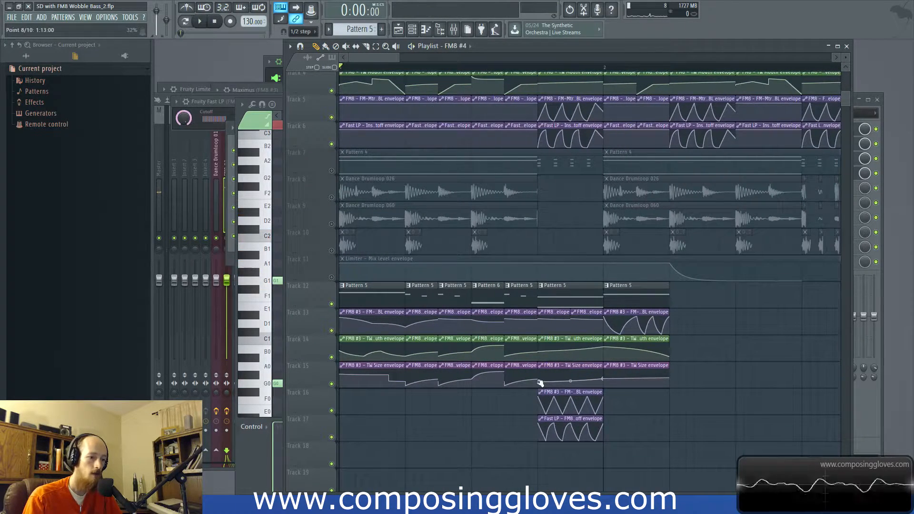
click(540, 377)
key(space)
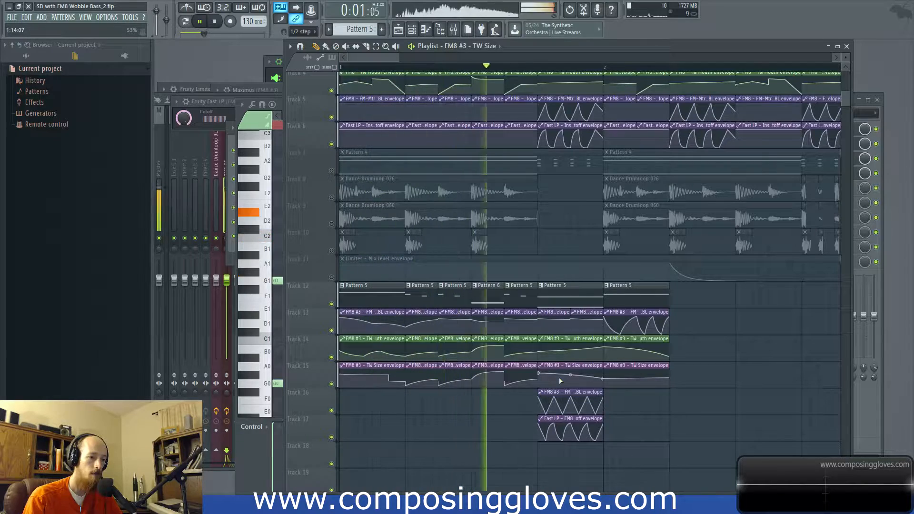
key(space)
key(space)
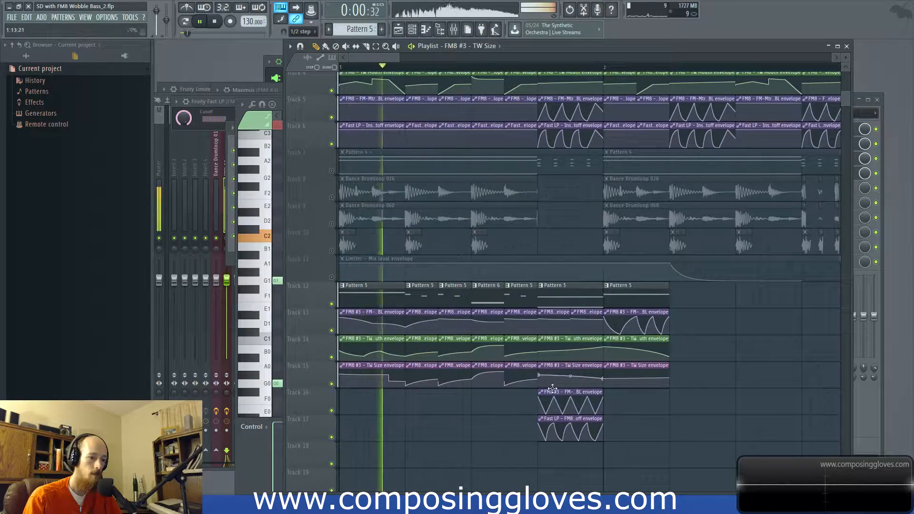
scroll(598, 403, up, 2)
Step: Mute the beat 4 FM-Mtrx F->O envelope on Track 16 and preview playback from beat 4
key(space)
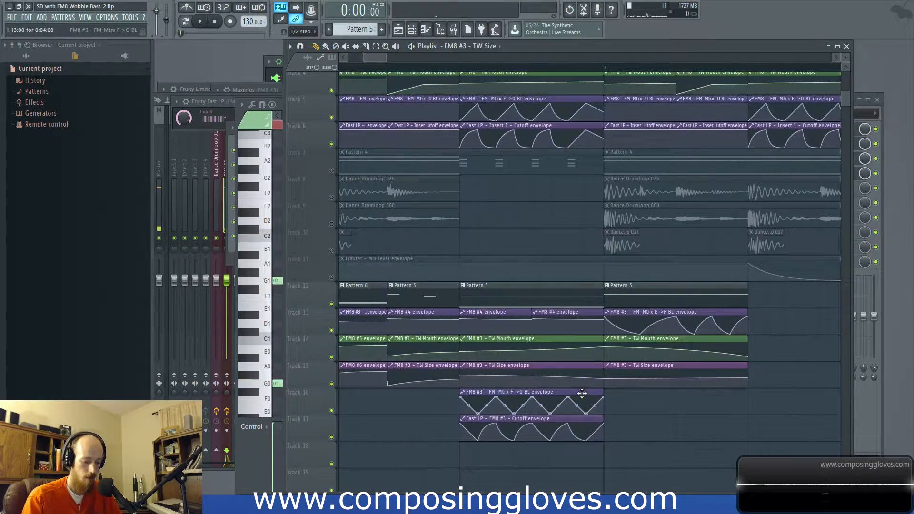
alt+right_click(578, 390)
click(461, 65)
key(space)
key(space)
Step: Delete the beat 4 Fast LP Cutoff envelope, unmute the FM-Mtrx F->O envelope, and preview the sound without the filter
right_click(560, 419)
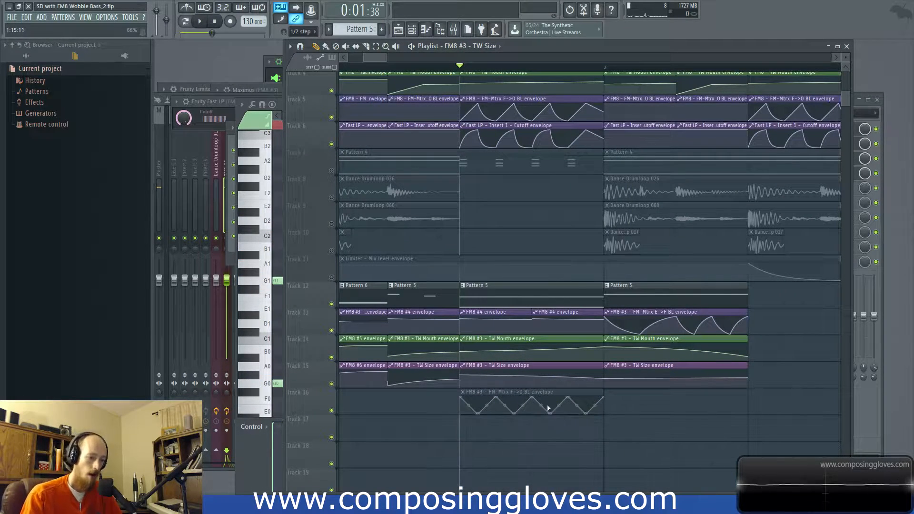
alt+right_click(542, 390)
key(space)
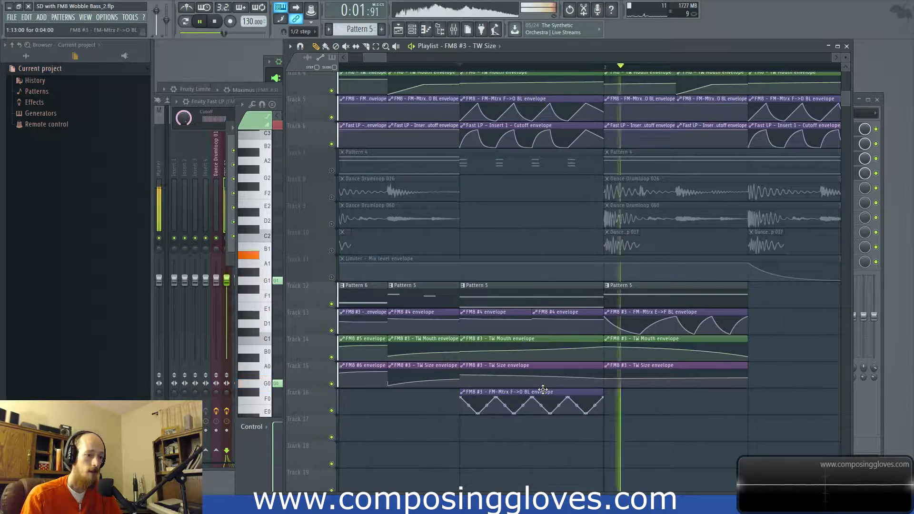
key(space)
Step: Undo the Fast LP Cutoff envelope's deletion and re-enable the FM-Mtrx F->O envelope on Track 16
key(ctrl+z)
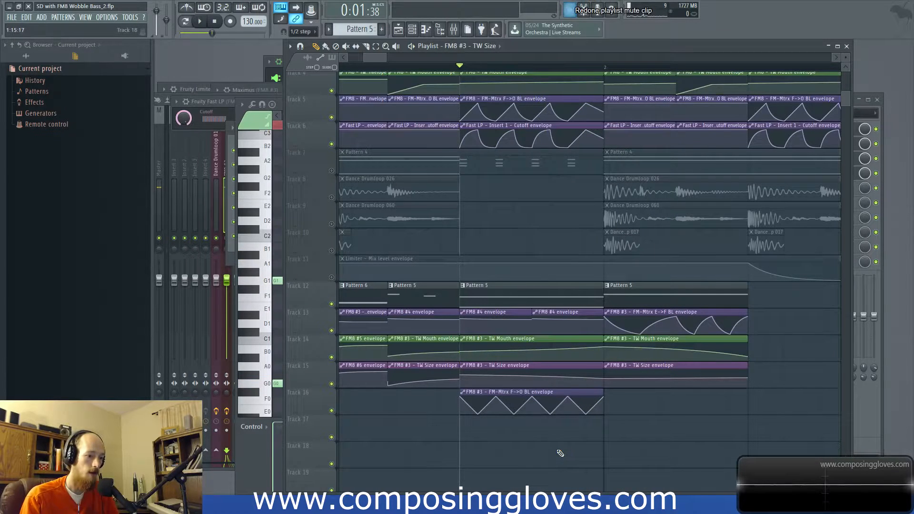
key(ctrl+alt+z)
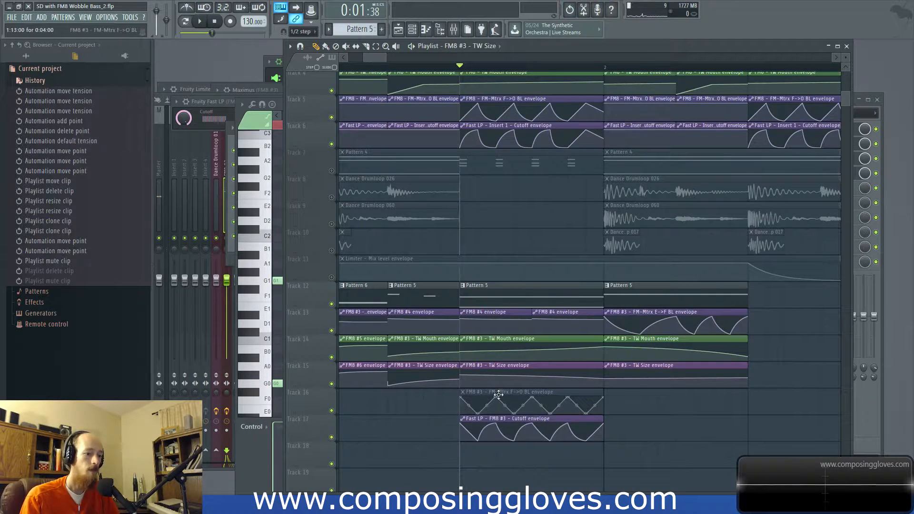
click(502, 389)
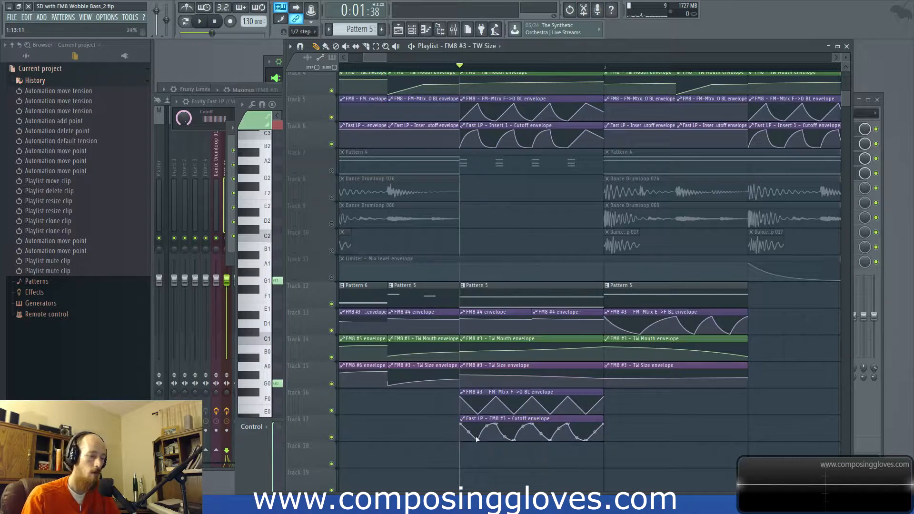
Step: Bend the falling segments of the beat 4 Fast LP Cutoff envelope outward into rounded arches with narrow dips, previewing repeatedly
key(space)
key(space)
key(space)
key(space)
drag(468, 432, 595, 422)
key(space)
key(space)
key(space)
key(space)
key(space)
key(space)
key(space)
key(space)
key(space)
key(space)
key(space)
Step: Open Pattern 5's notes, delete the G0 note beneath G1 on beat 3, and preview the result
key(space)
key(space)
click(498, 297)
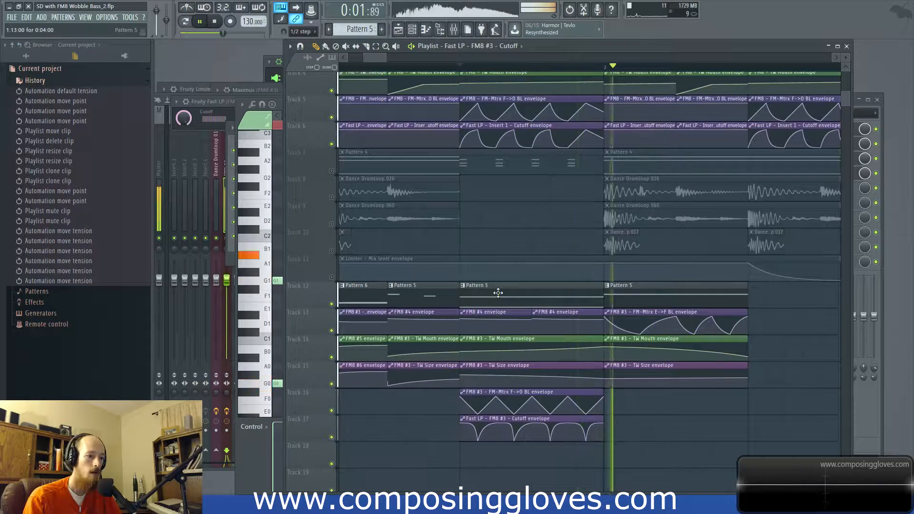
key(space)
double_click(498, 297)
scroll(362, 291, left, 2)
scroll(364, 314, down, 2)
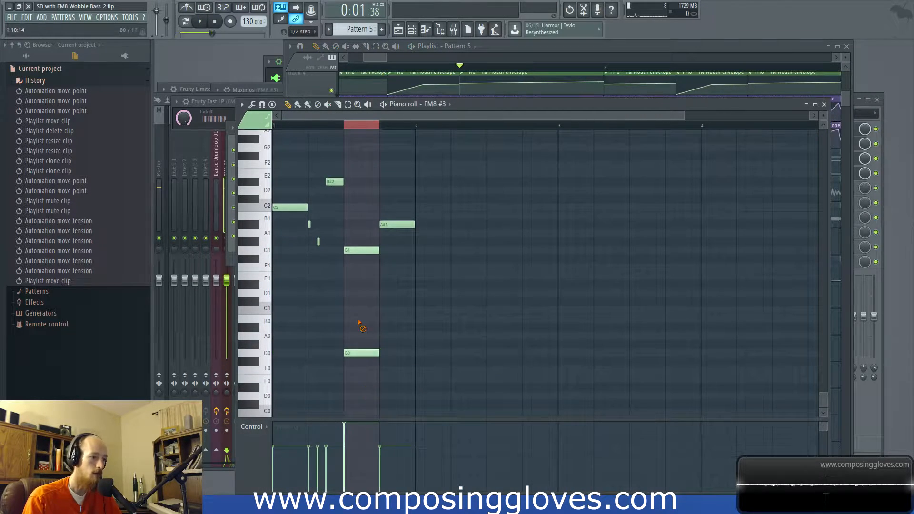
right_click(361, 353)
key(space)
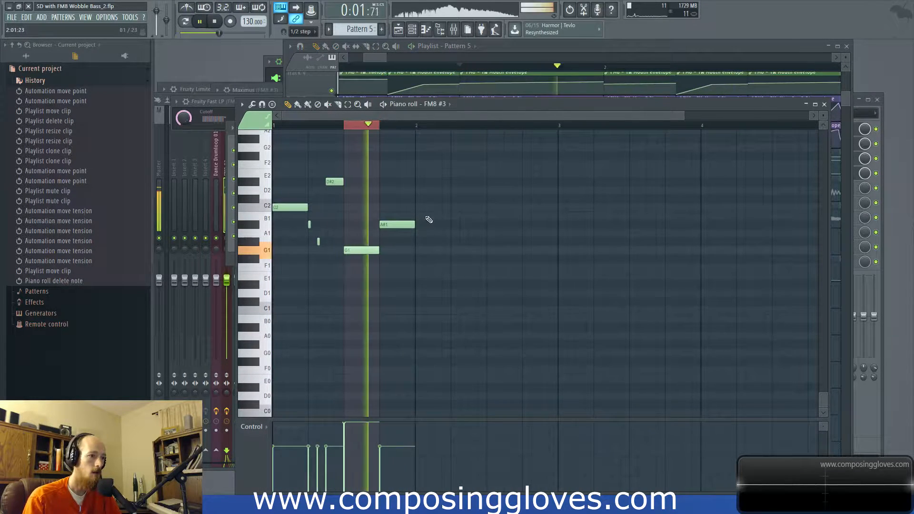
key(space)
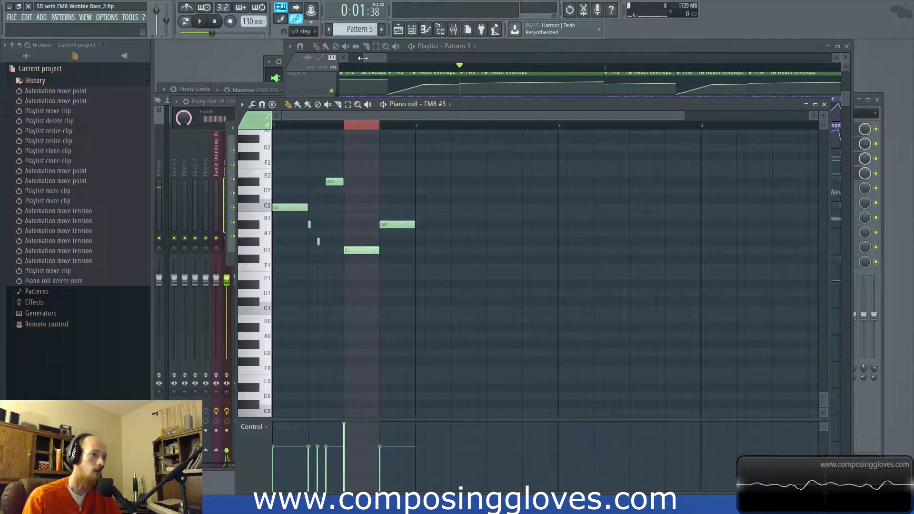
Step: Return to the playlist and listen to the bass arrangement from the beginning into bar 2
click(363, 58)
click(395, 66)
scroll(538, 128, up, 3)
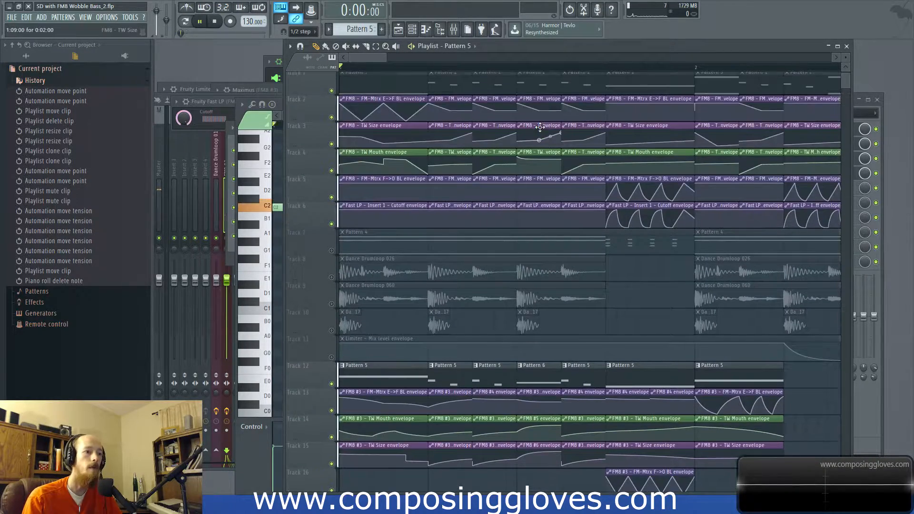
key(space)
scroll(544, 157, down, 2)
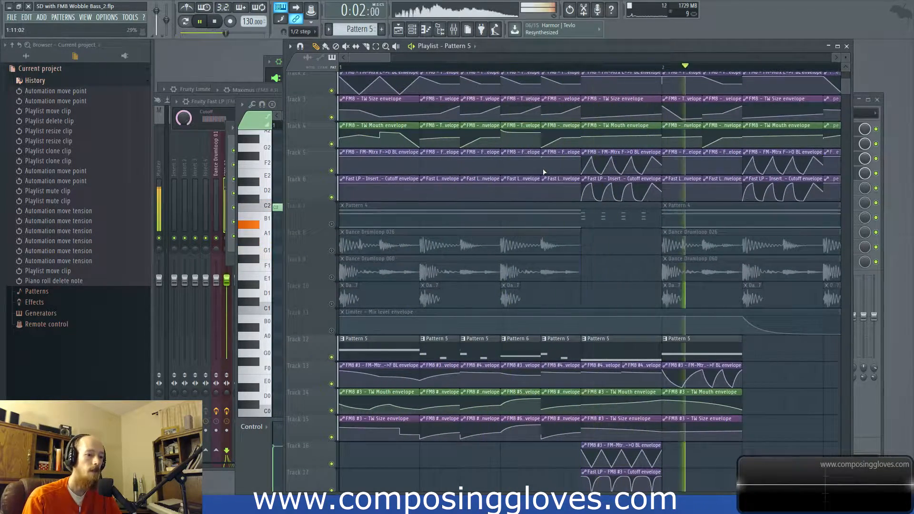
key(space)
Step: Clone the half-beat Pattern 6 slice with its envelopes twice to fill bar 2 beat 2, and play from bar 2
scroll(540, 190, down, 2)
scroll(537, 197, down, 2)
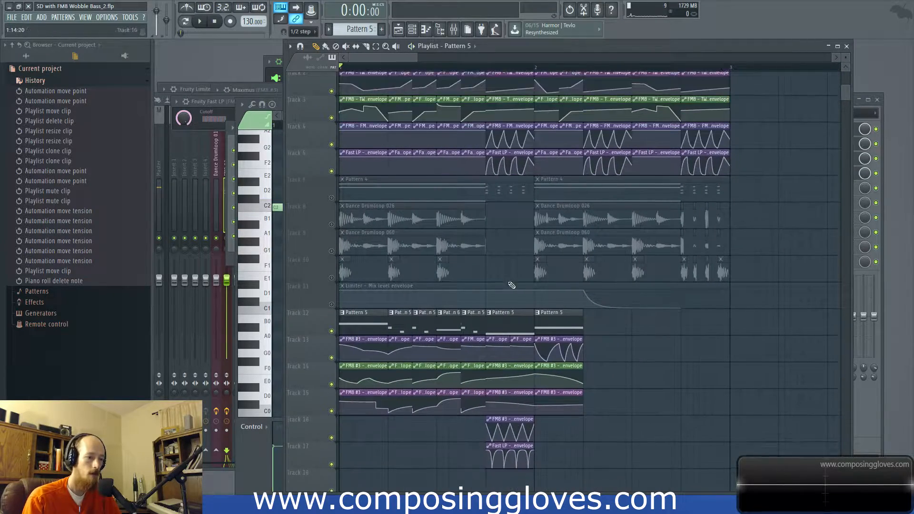
drag(498, 297, 524, 430)
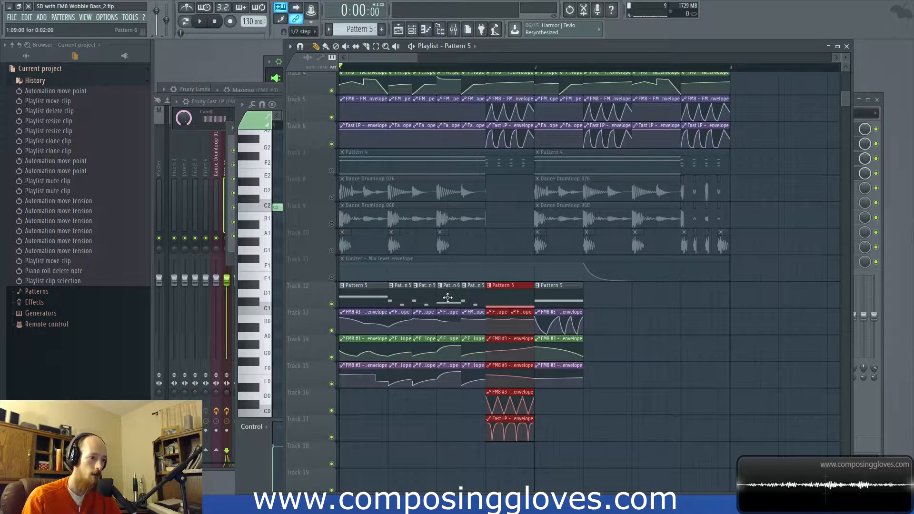
click(447, 298)
drag(448, 297, 620, 300)
click(537, 69)
key(space)
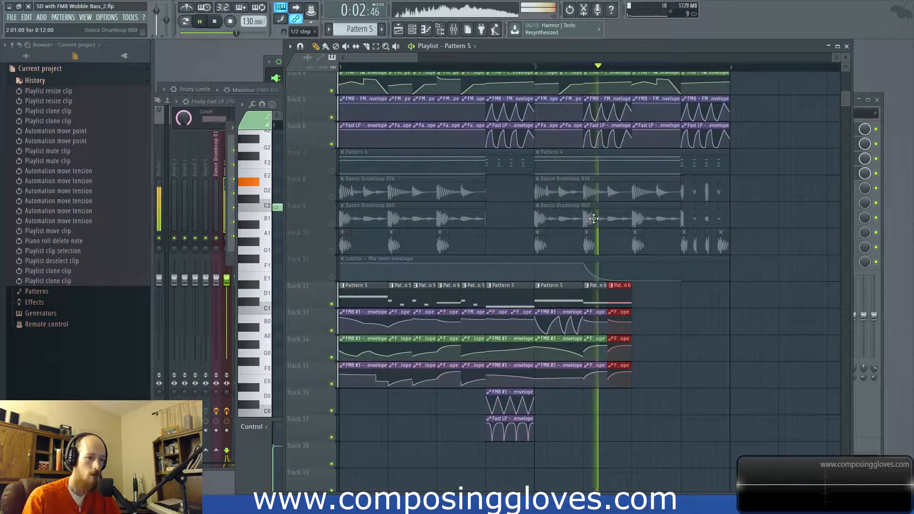
key(space)
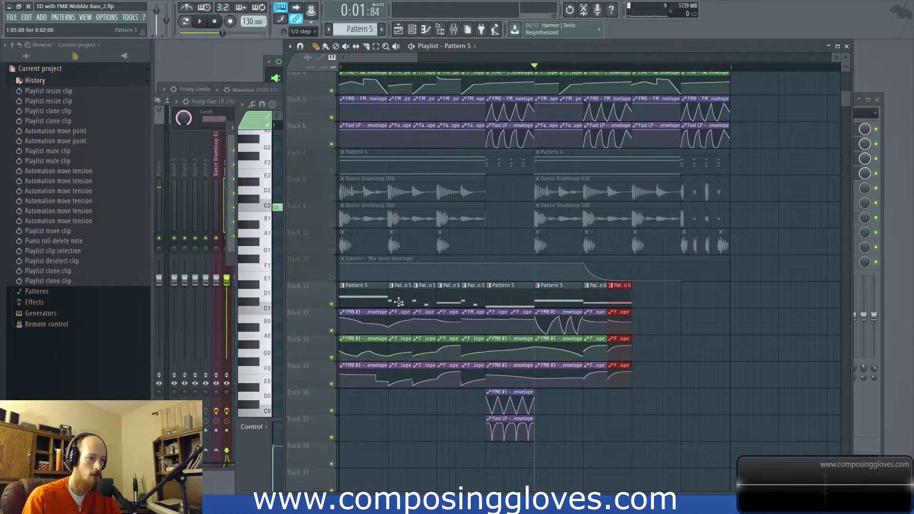
Step: Clone bar 1's first-beat slice to bar 2 beat 3 and its beat 4 wobble slice to bar 2 beat 4, then preview
click(355, 302)
drag(355, 303, 663, 304)
click(495, 293)
drag(495, 294, 696, 293)
key(space)
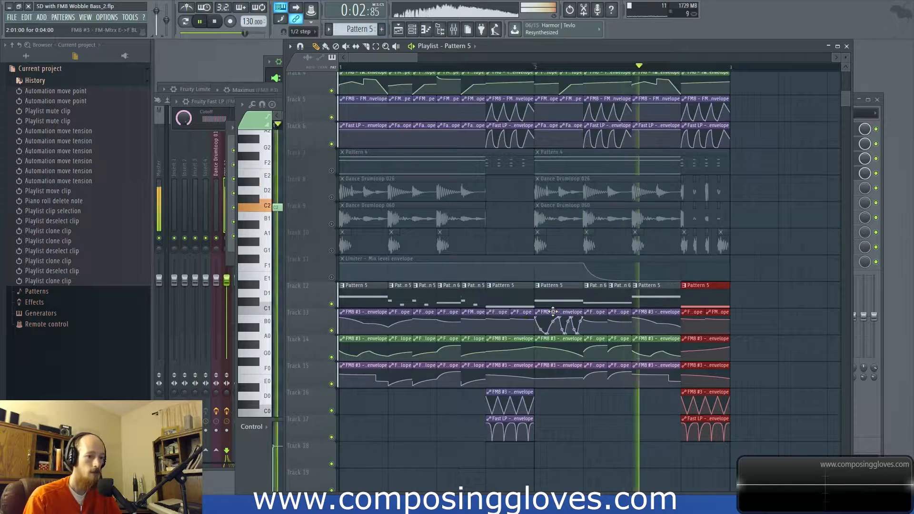
Step: Stop playback and unmute Tracks 7 to 10 to restore Pattern 4 and the drum clips
key(space)
scroll(543, 320, down, 5)
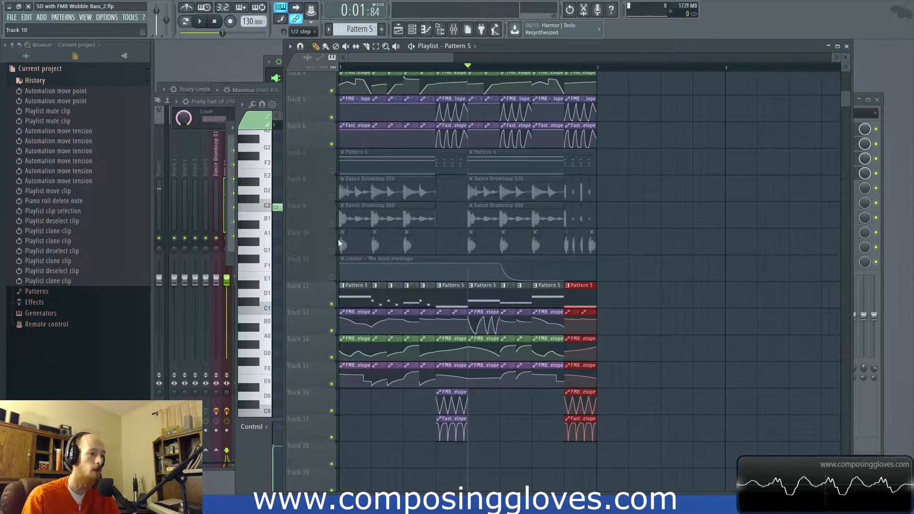
drag(332, 251, 333, 171)
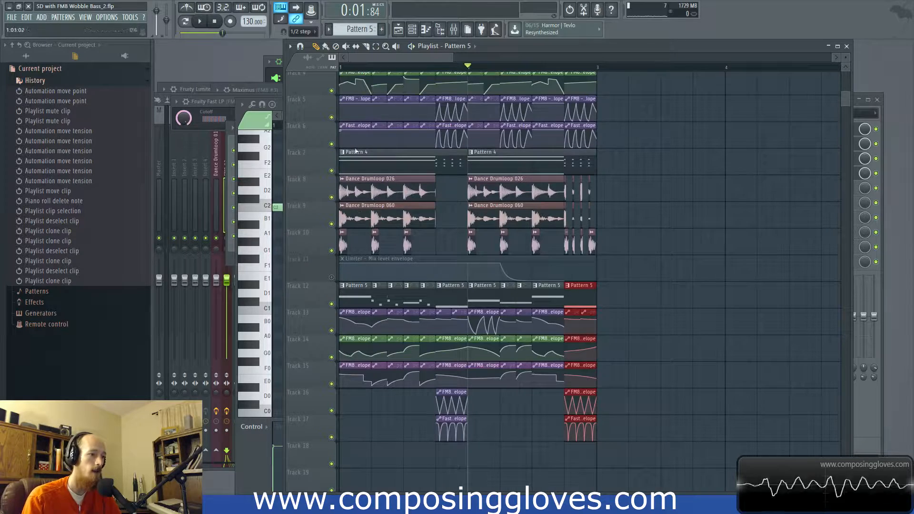
scroll(355, 151, up, 3)
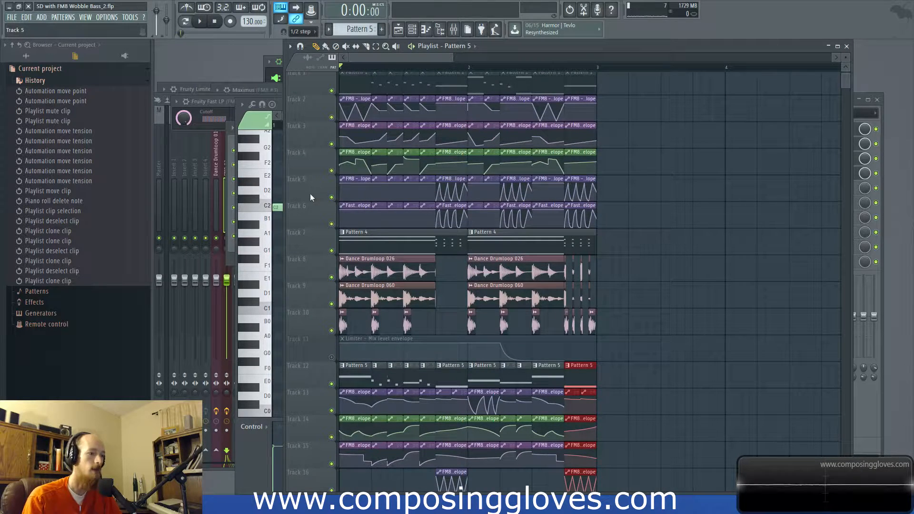
Step: Mute Track 7's Pattern 4 clips and preview the new bass with the drums
key(space)
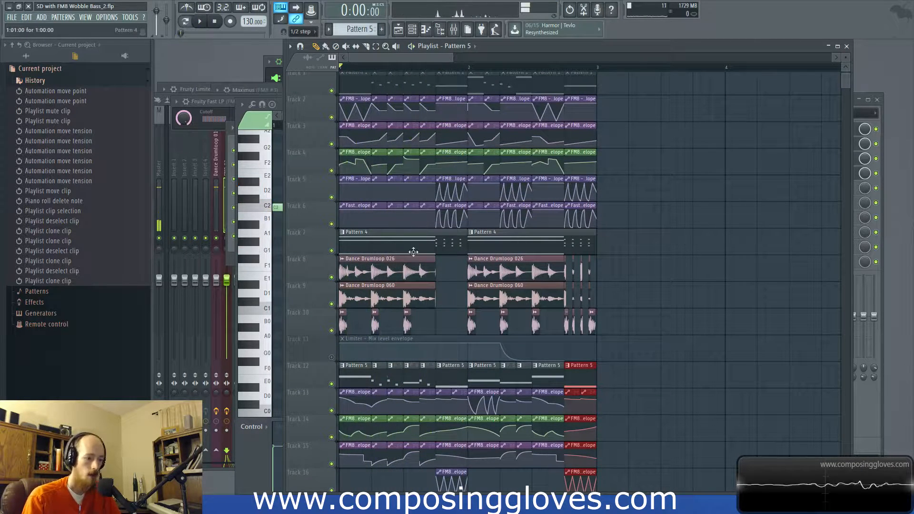
click(332, 251)
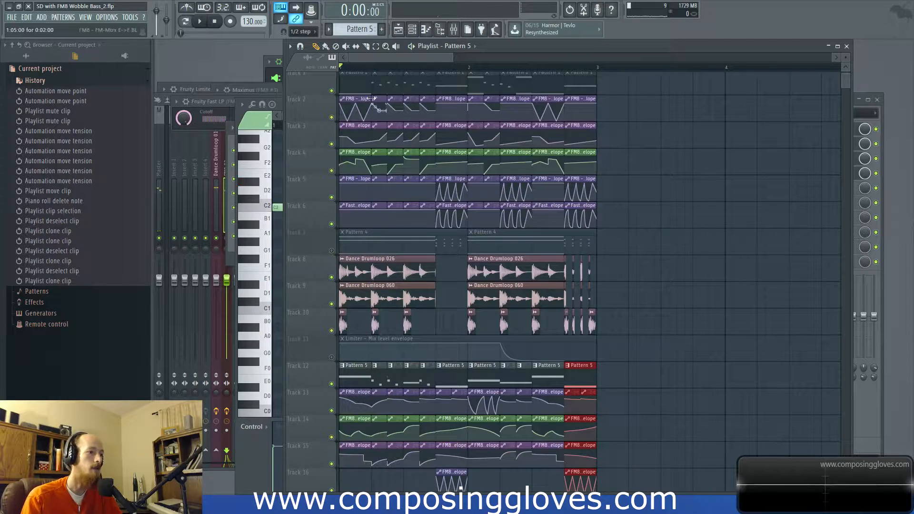
scroll(351, 149, down, 4)
key(space)
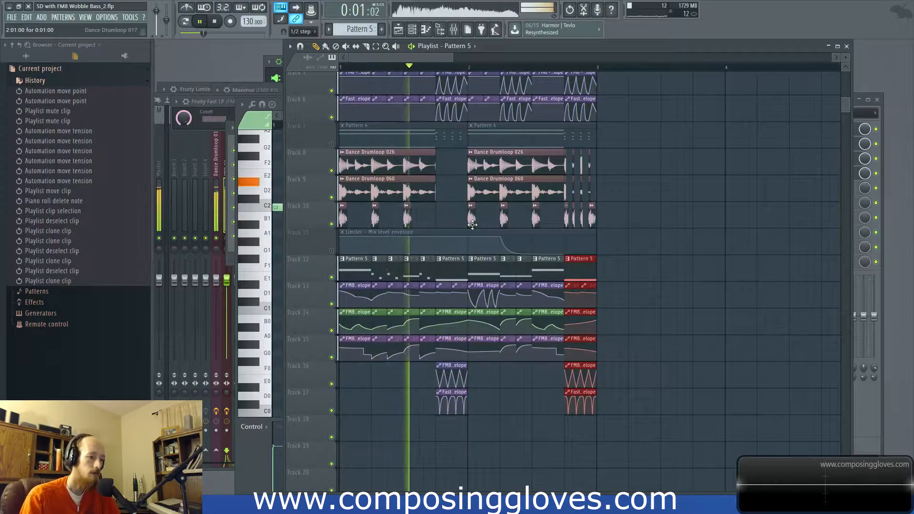
key(space)
Step: Open the mixer and examine FM8 #3's Parametric EQ 2, WaveShaper and Fast LP effects during playback
key(F9)
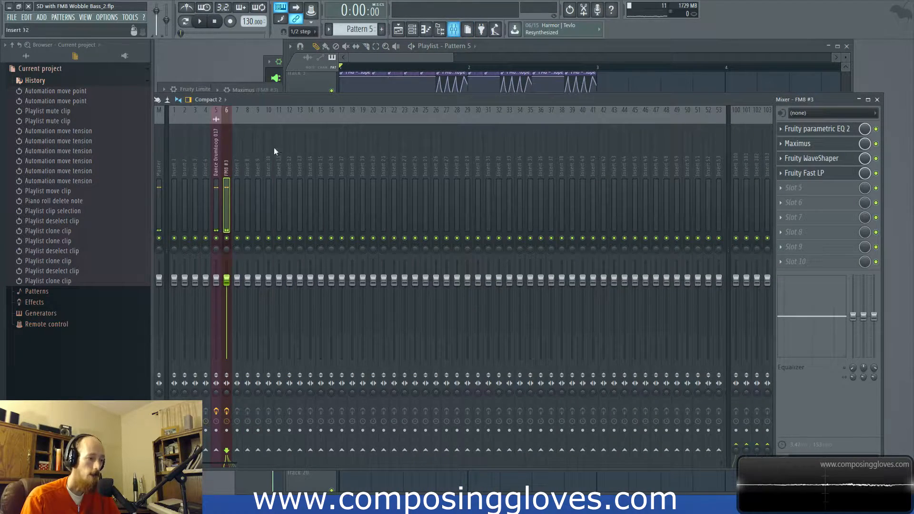
click(837, 131)
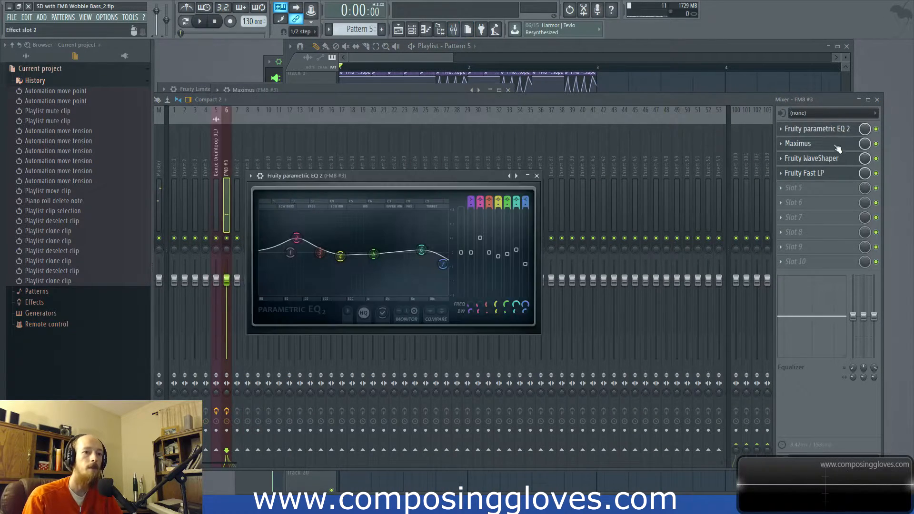
click(839, 161)
key(space)
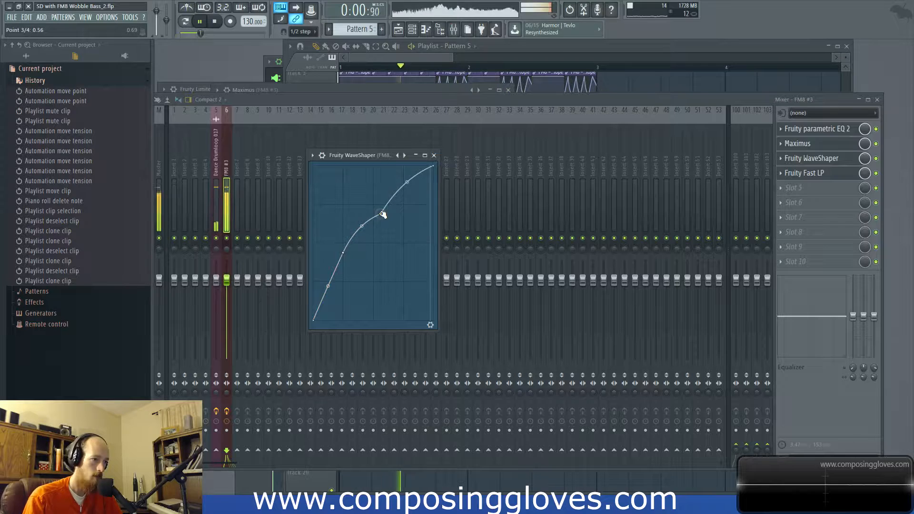
click(827, 174)
Step: Reduce the first-segment curve tension in Maximus's low band to about 7.5% and mid band to about 1%, and view the high band
click(827, 146)
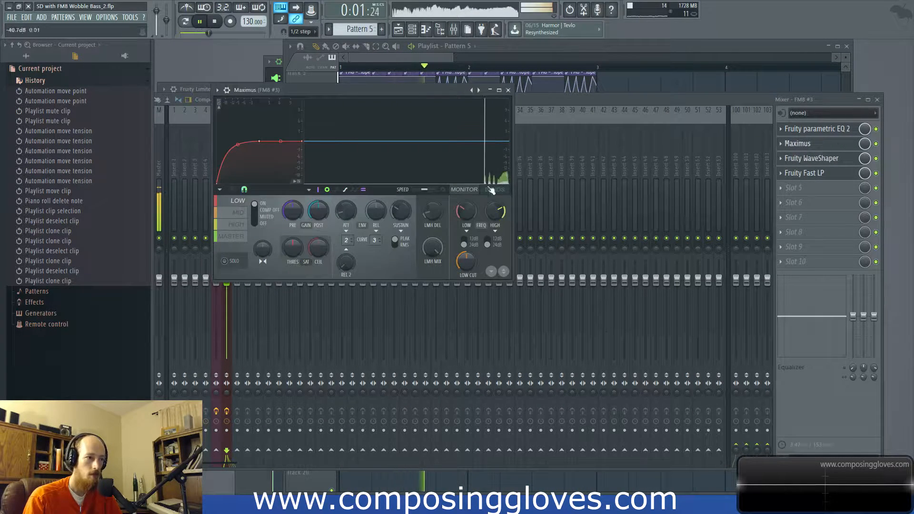
drag(238, 151, 237, 156)
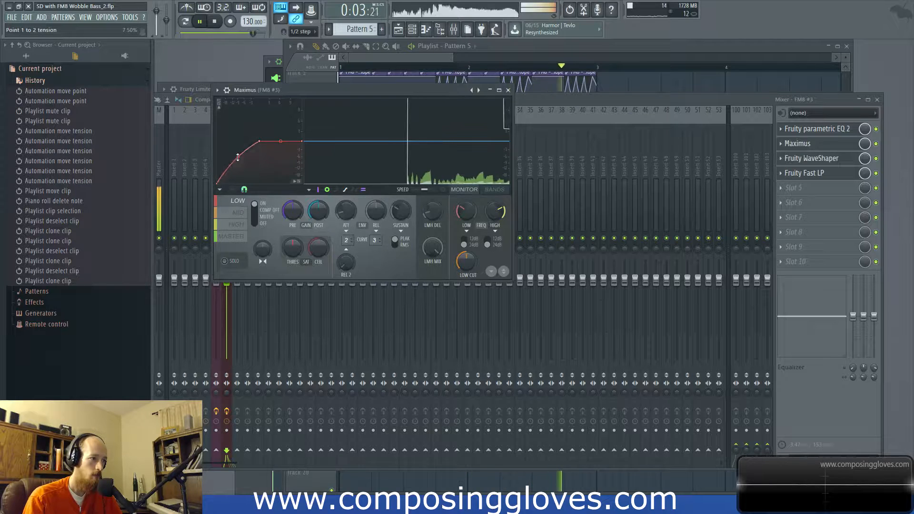
click(240, 224)
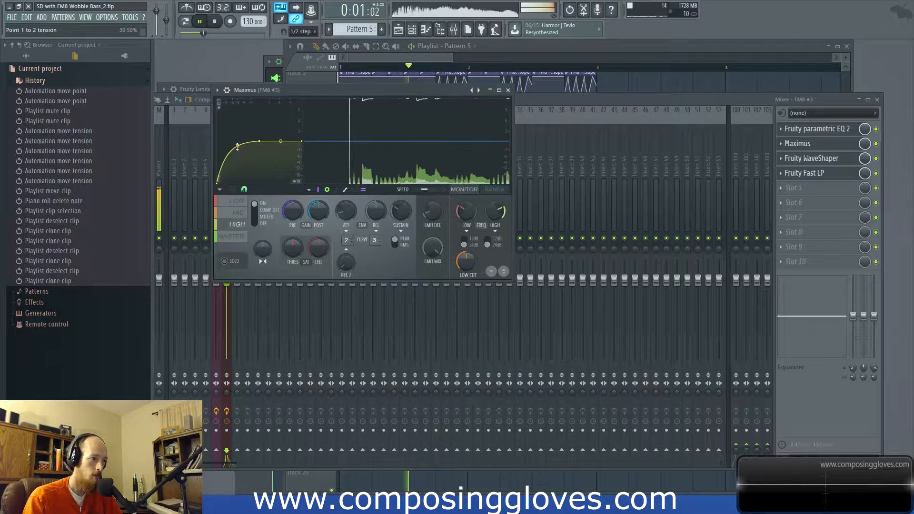
click(238, 212)
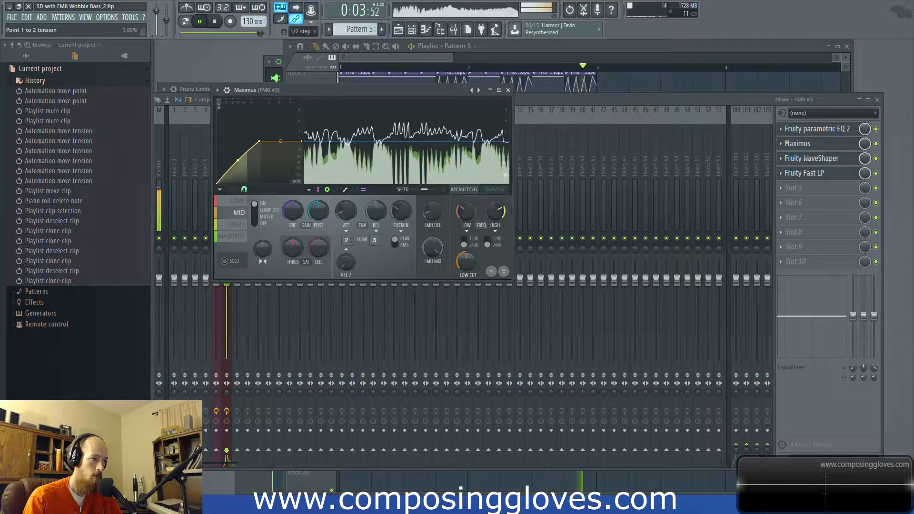
click(237, 224)
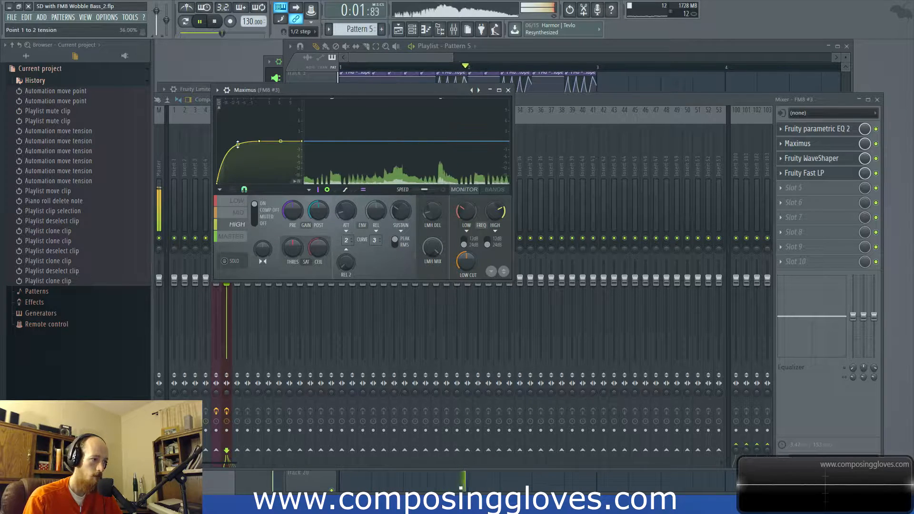
Step: Raise band 4 slightly in FM8 #3's Parametric EQ 2 and lower that track's mixer volume to -2.7 dB
click(813, 133)
mouse_move(339, 256)
mouse_down()
mouse_move(363, 247)
mouse_move(341, 251)
mouse_up()
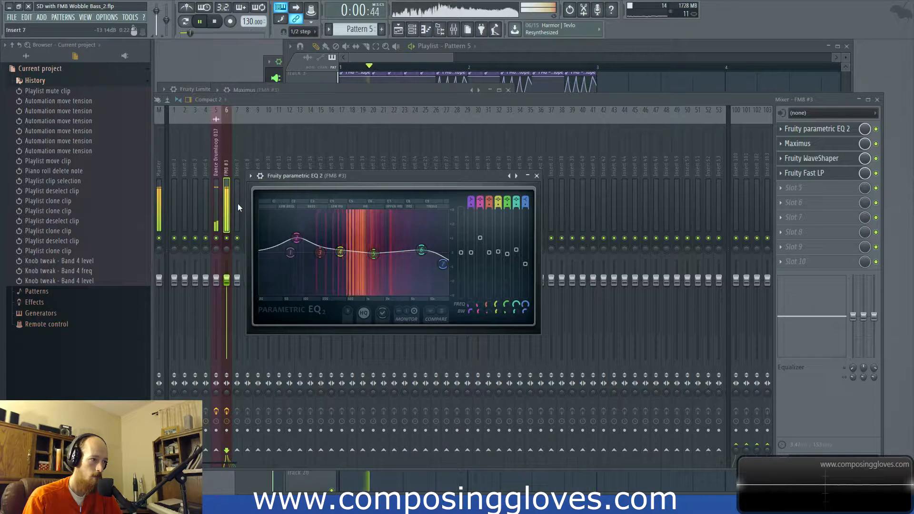
key(space)
drag(257, 100, 296, 99)
mouse_move(268, 280)
mouse_down()
mouse_move(268, 304)
mouse_move(265, 287)
mouse_up()
key(space)
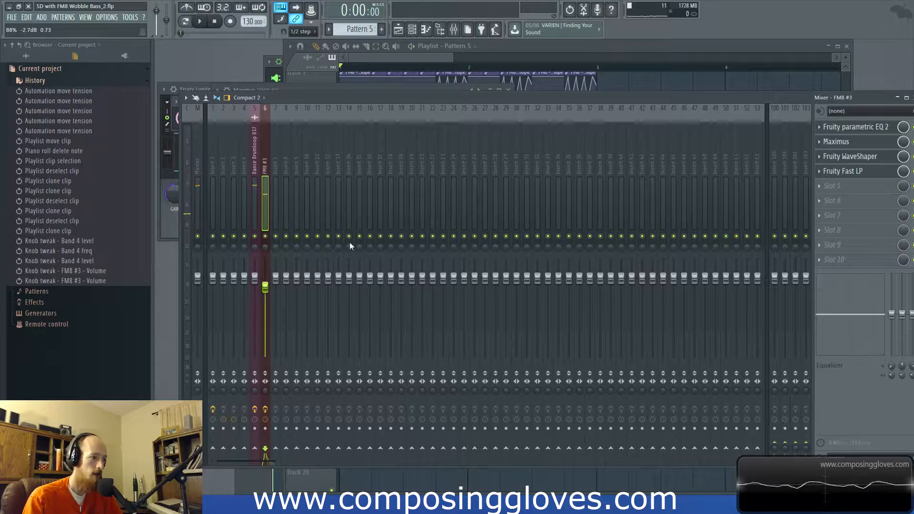
Step: Return to the playlist and listen to the bass and drum arrangement from the beginning into bar 2
click(410, 72)
scroll(399, 276, down, 4)
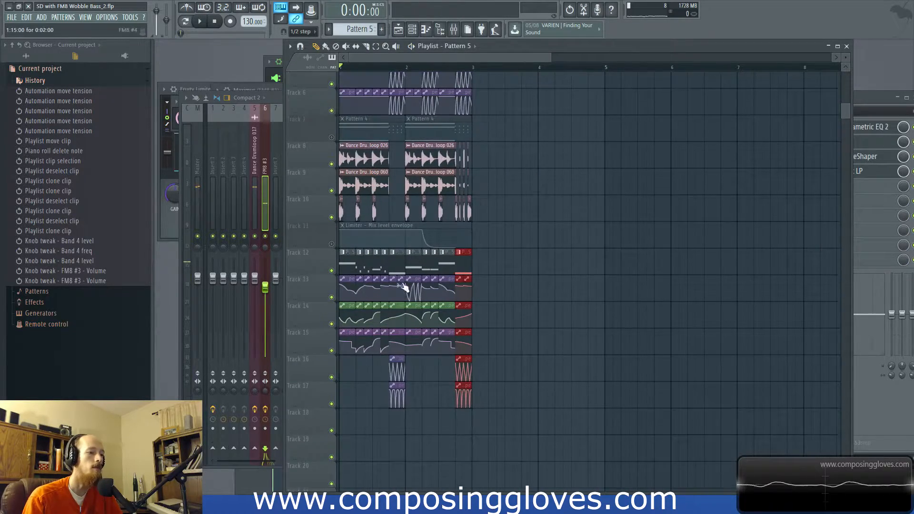
scroll(390, 267, up, 3)
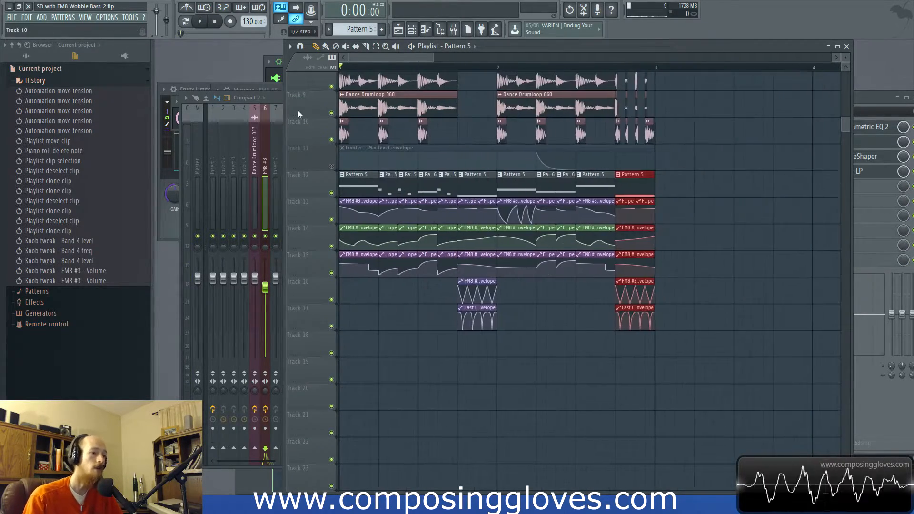
click(271, 97)
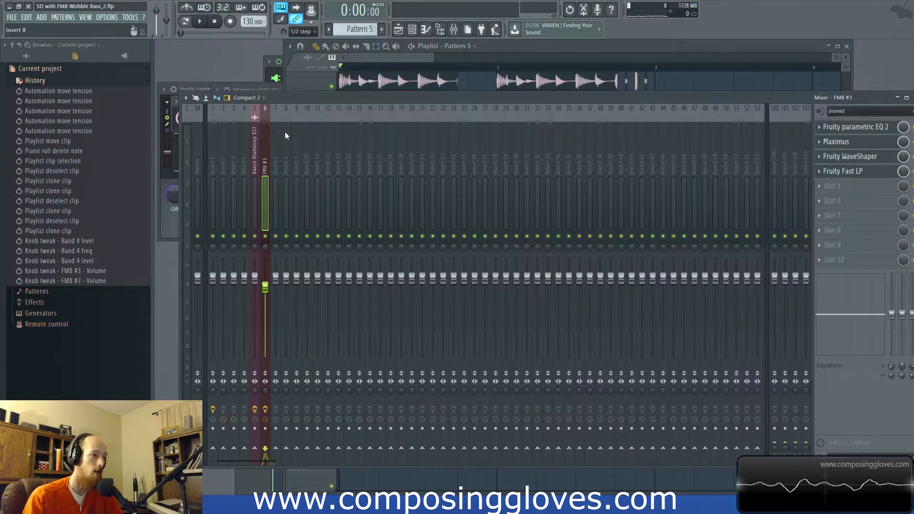
click(402, 53)
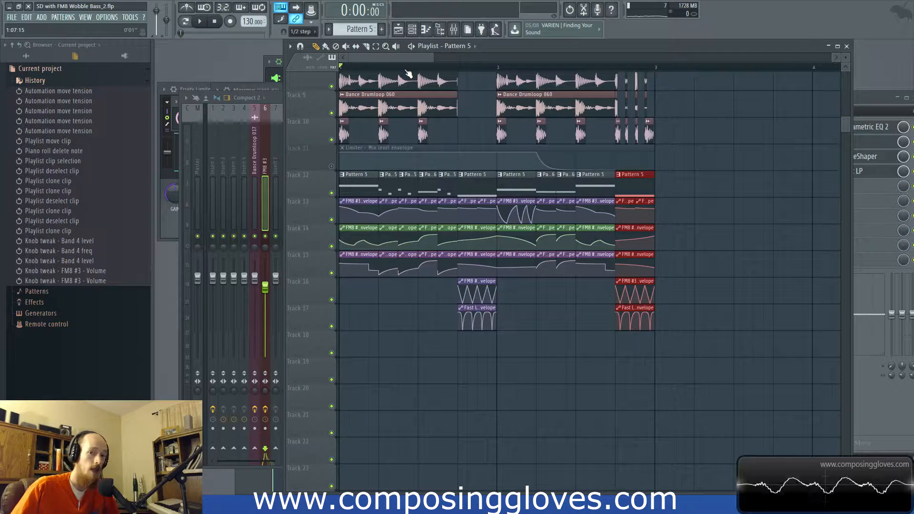
key(space)
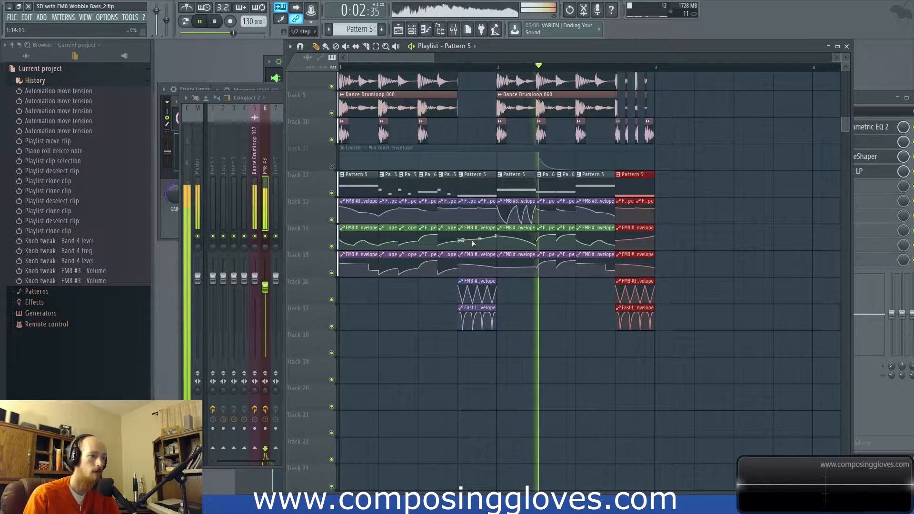
key(space)
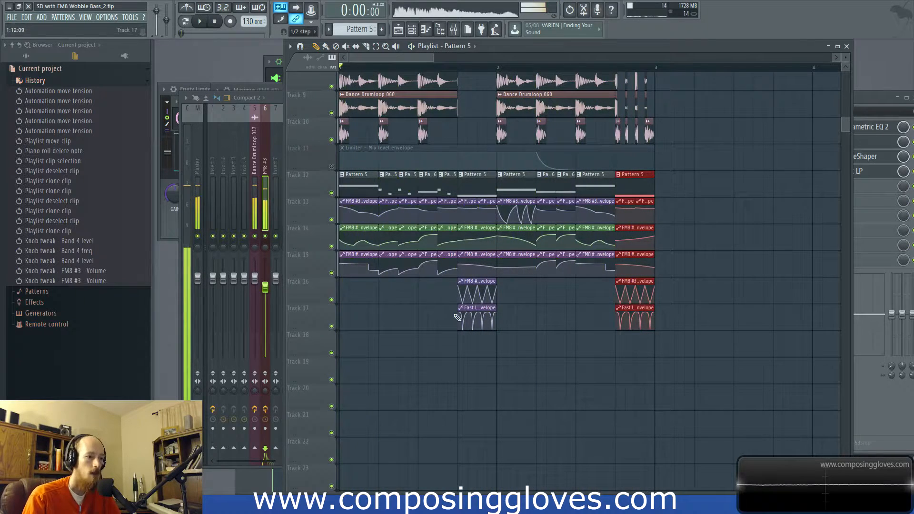
scroll(485, 285, up, 1)
drag(464, 316, 473, 189)
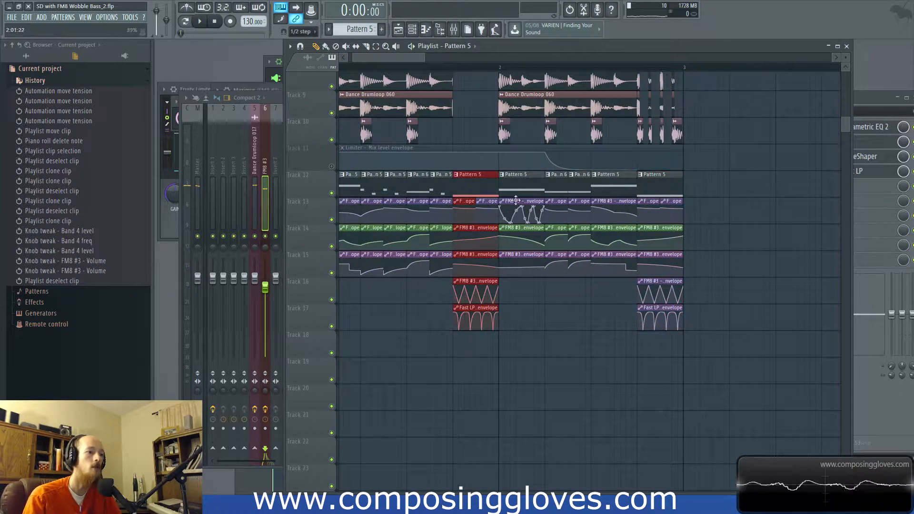
ctrl+click(472, 190)
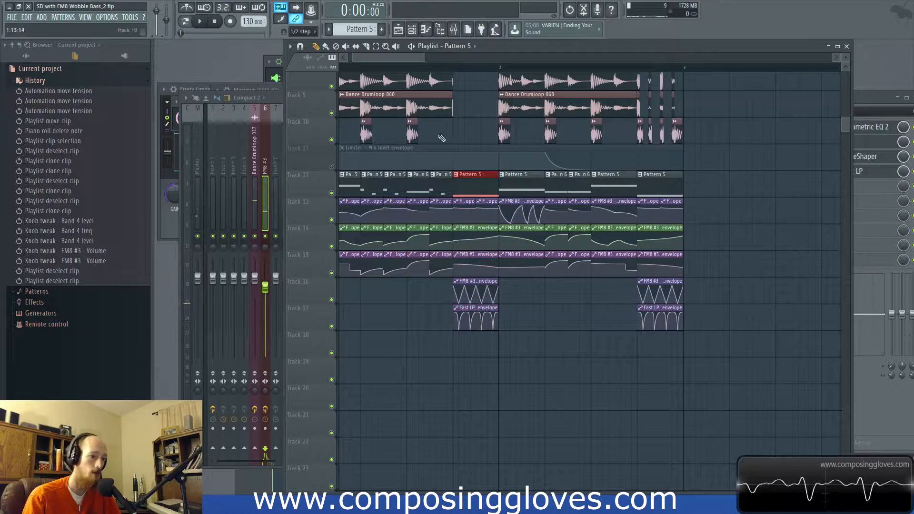
scroll(460, 211, down, 2)
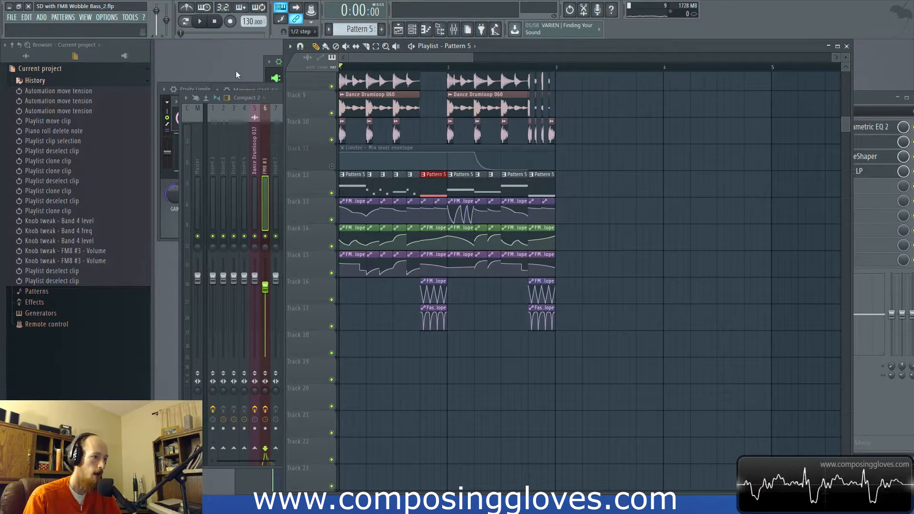
Step: Create an automation clip for FM8 #3's FM-Mtrx B->F BL parameter by browsing the plugin's parameters
key(F6)
click(296, 236)
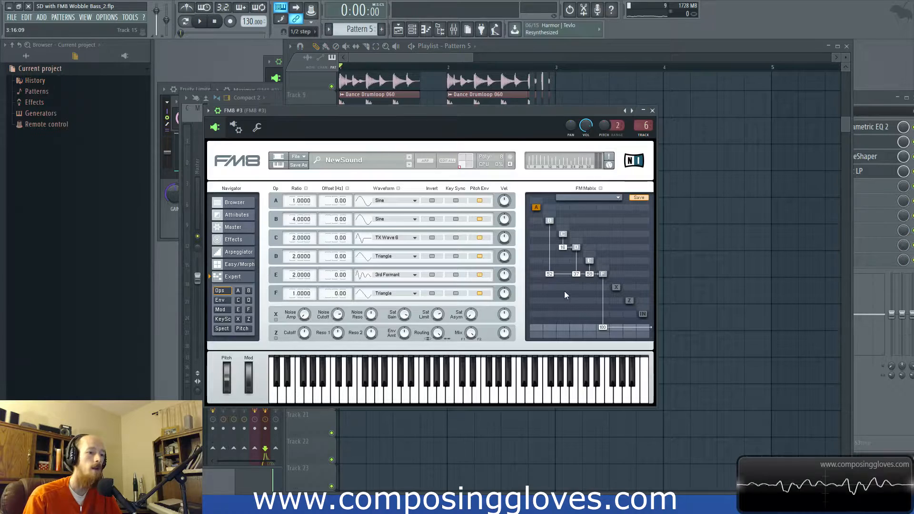
click(549, 222)
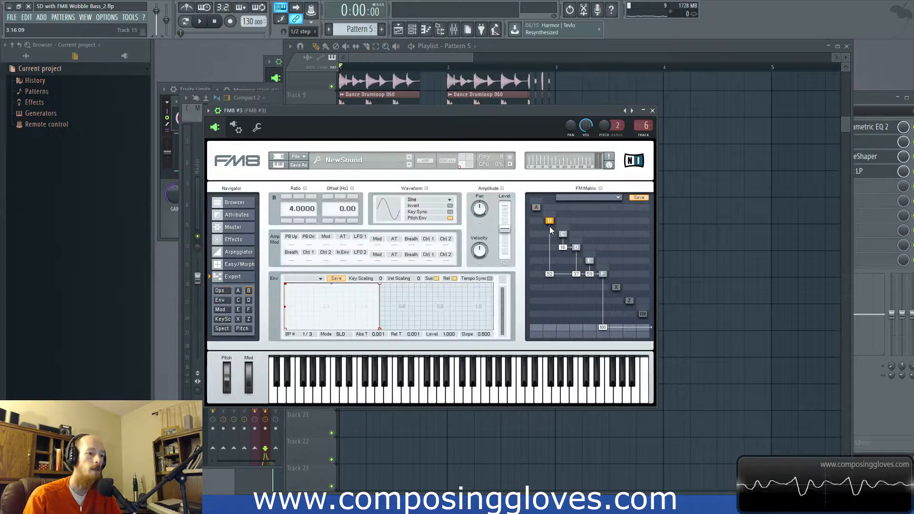
click(208, 111)
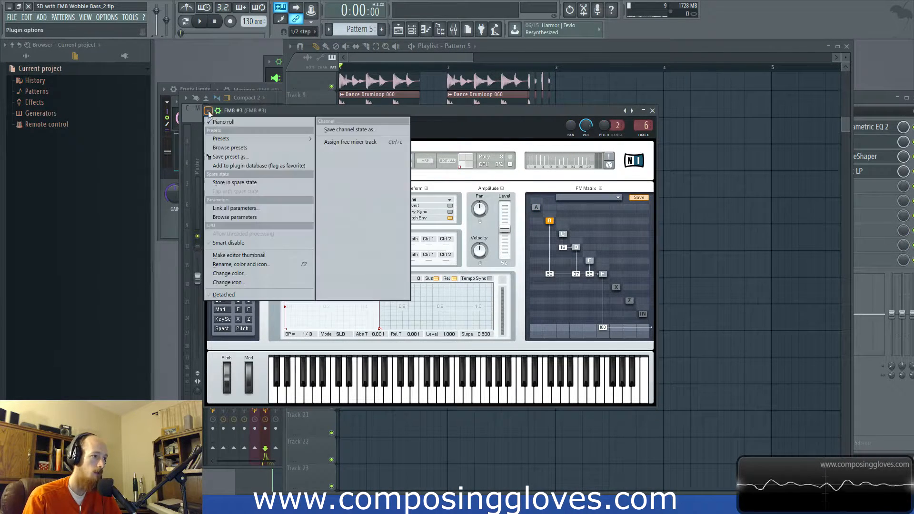
click(255, 217)
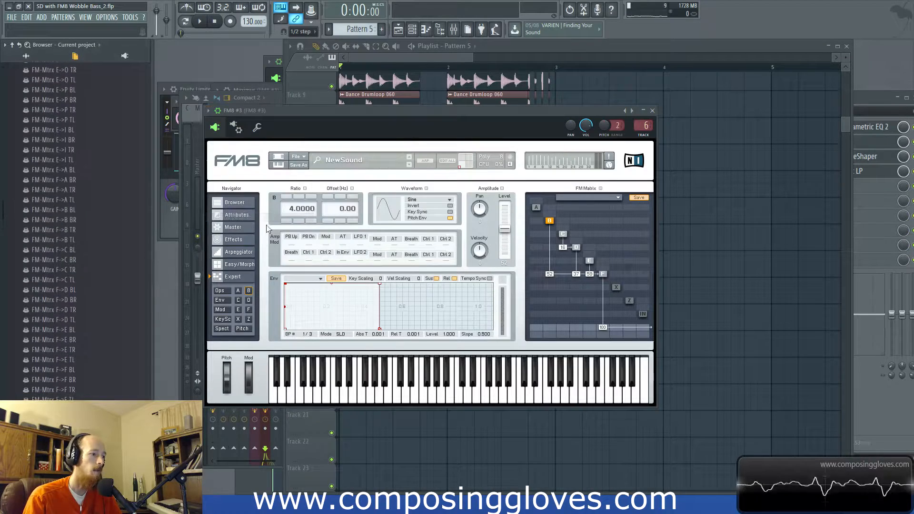
click(550, 274)
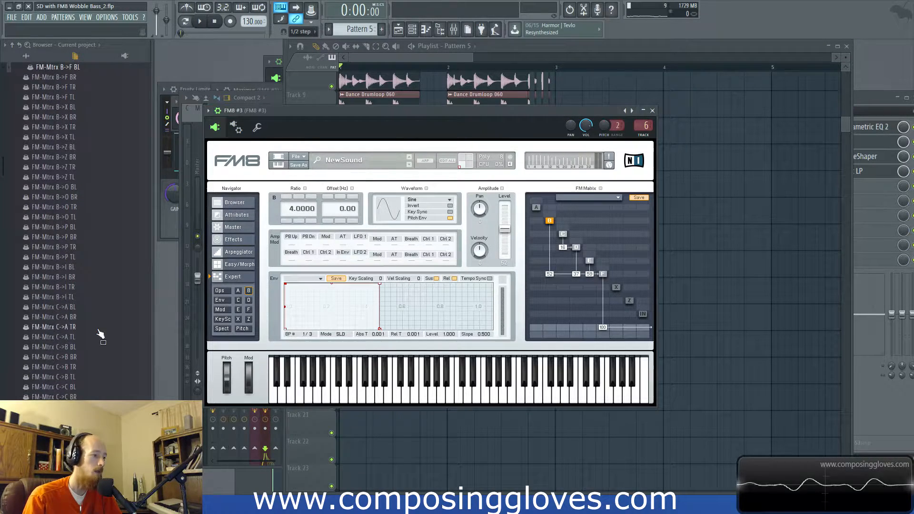
right_click(67, 67)
click(104, 108)
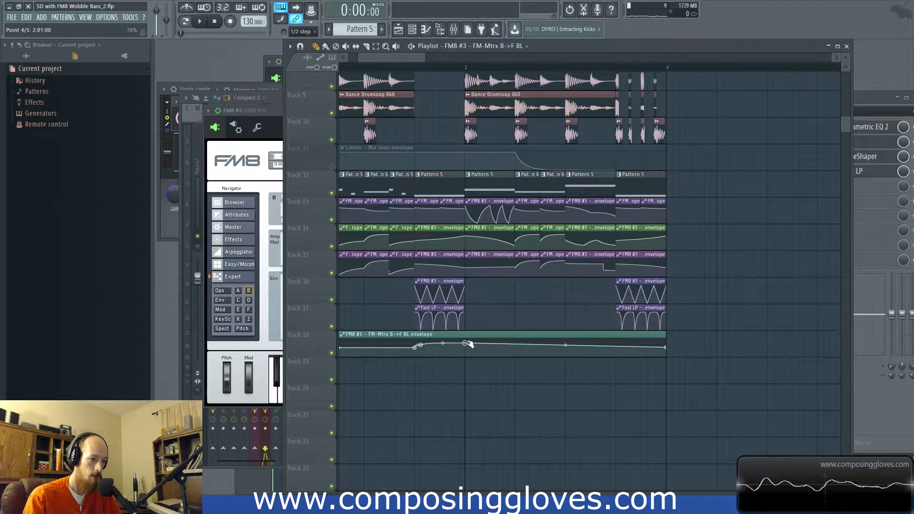
Step: During playback, add a point at bar 2 beat 4 of the B->F envelope and lower its end point to form a downward ramp
key(space)
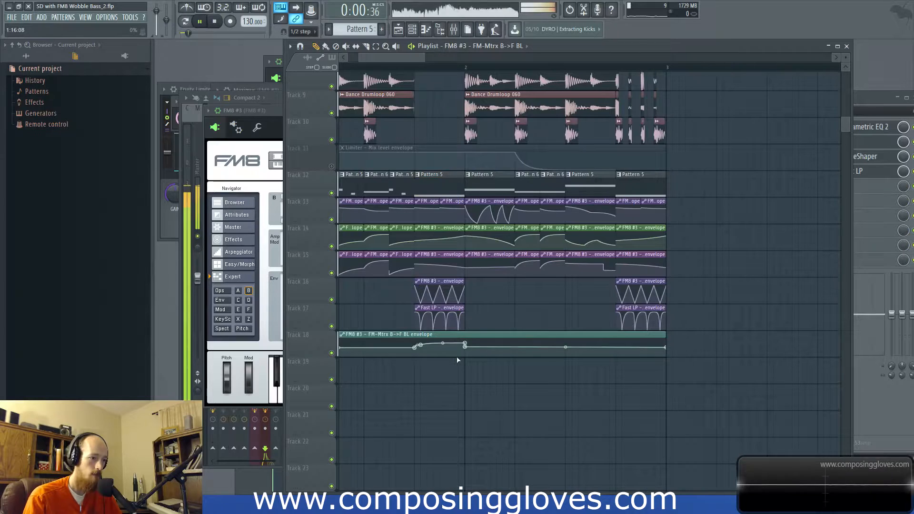
scroll(459, 361, down, 1)
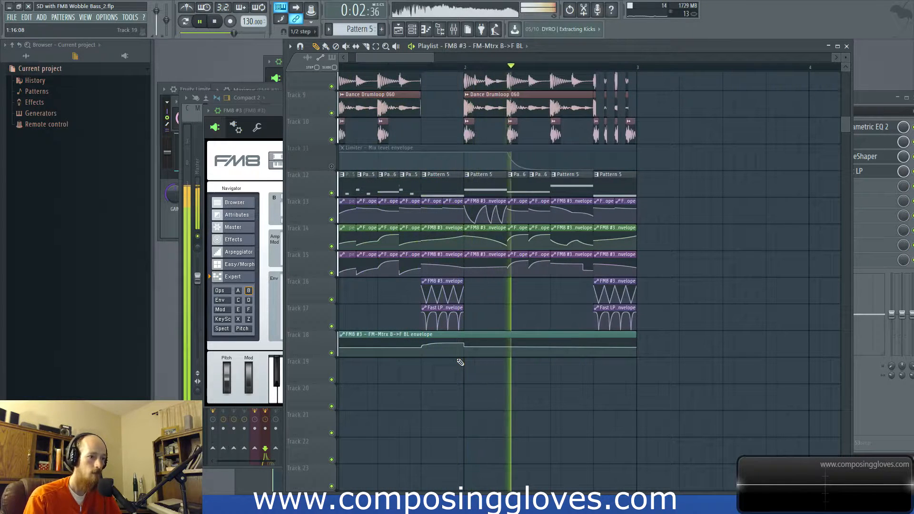
right_click(594, 348)
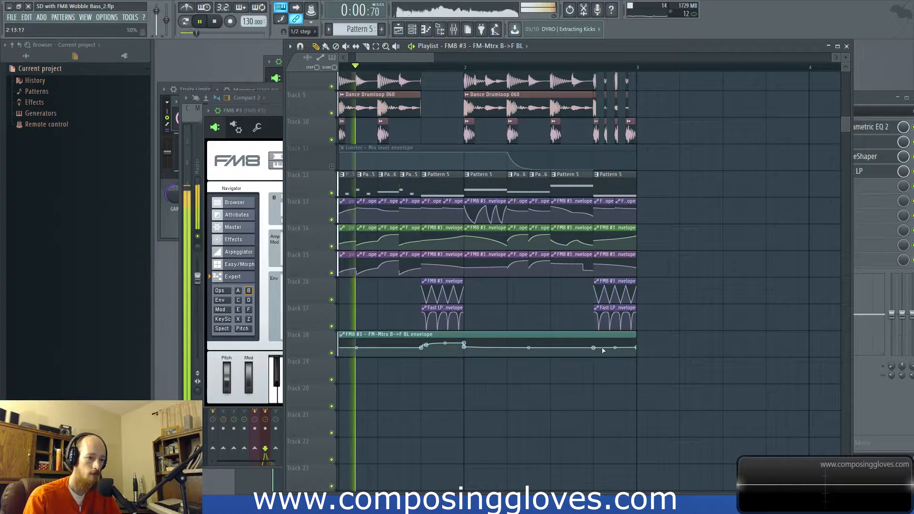
drag(637, 348, 637, 353)
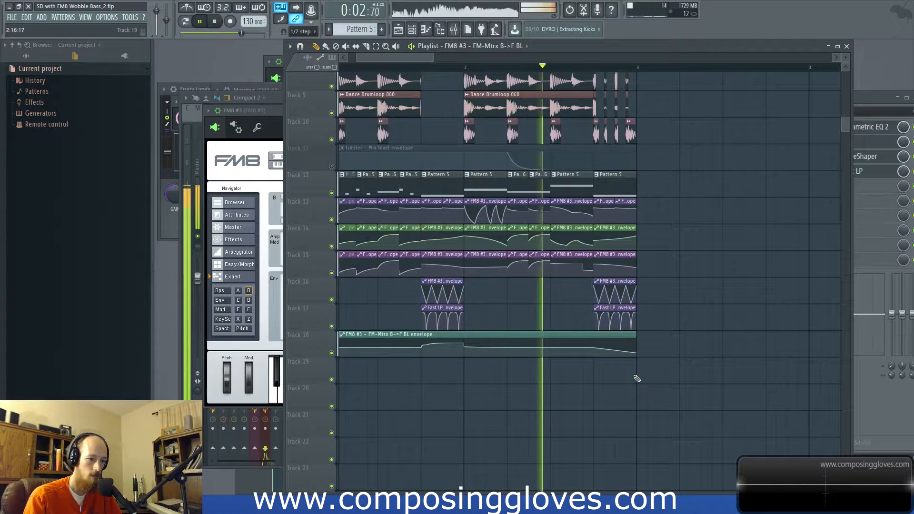
Step: Raise the end point of the B->F envelope to form an upward ramp over bar 2 beat 4 and listen to it
key(space)
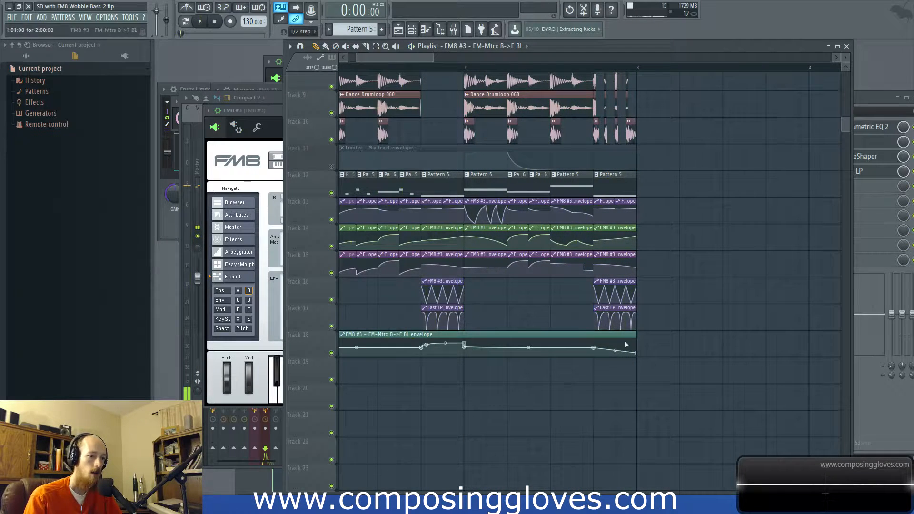
key(space)
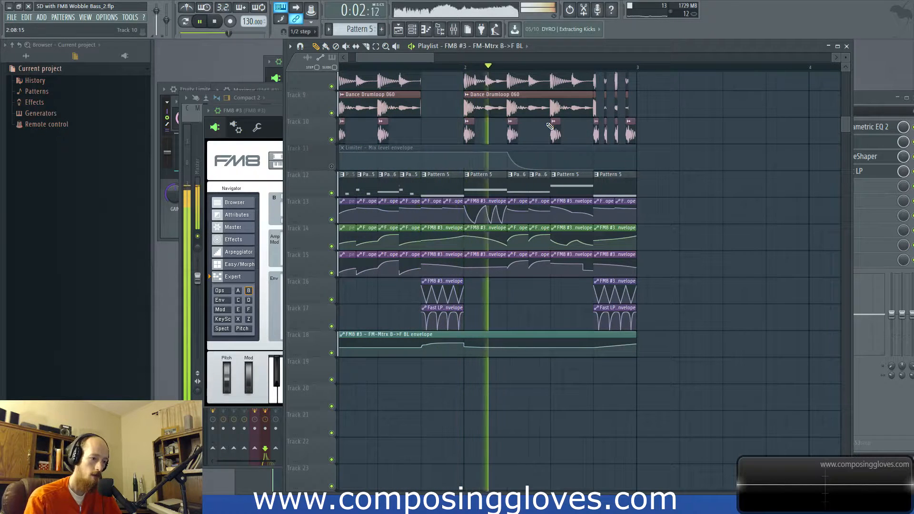
key(space)
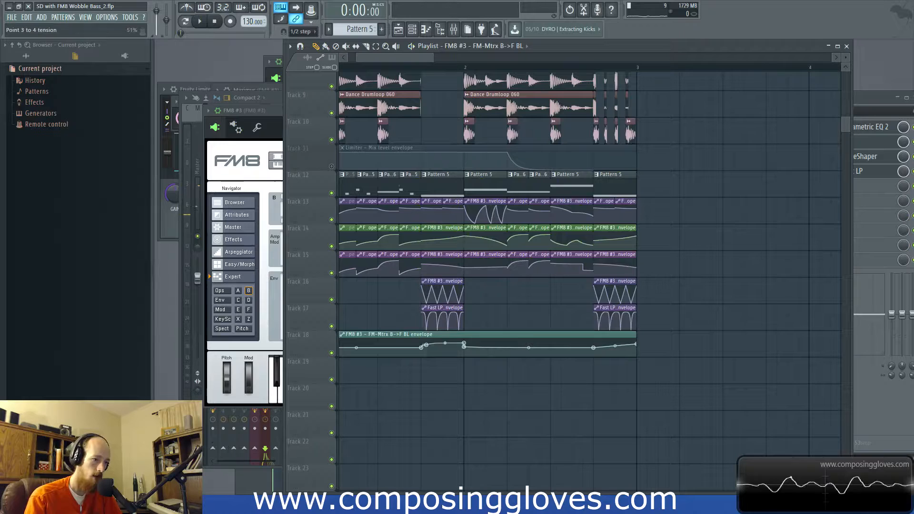
Step: Bring FM8 #3's plugin window to the front and examine its operator B and FM matrix settings
scroll(401, 211, down, 4)
scroll(401, 210, up, 1)
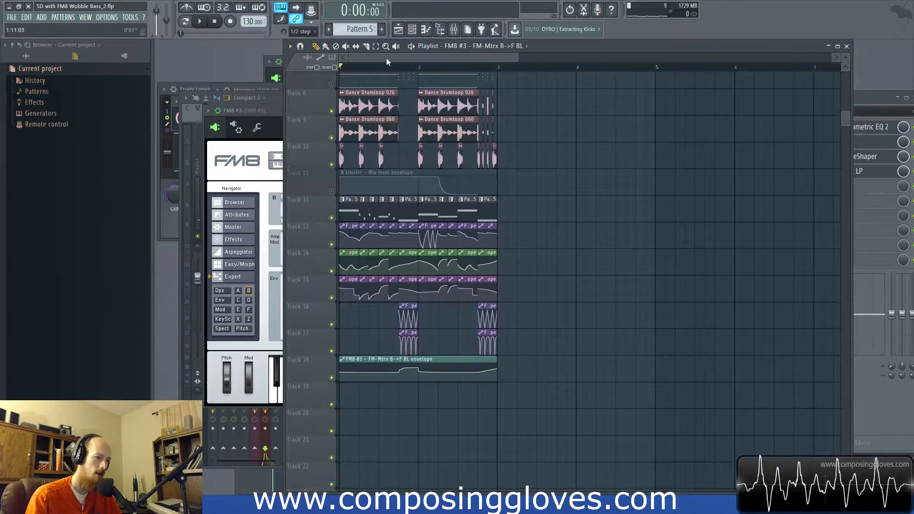
key(F6)
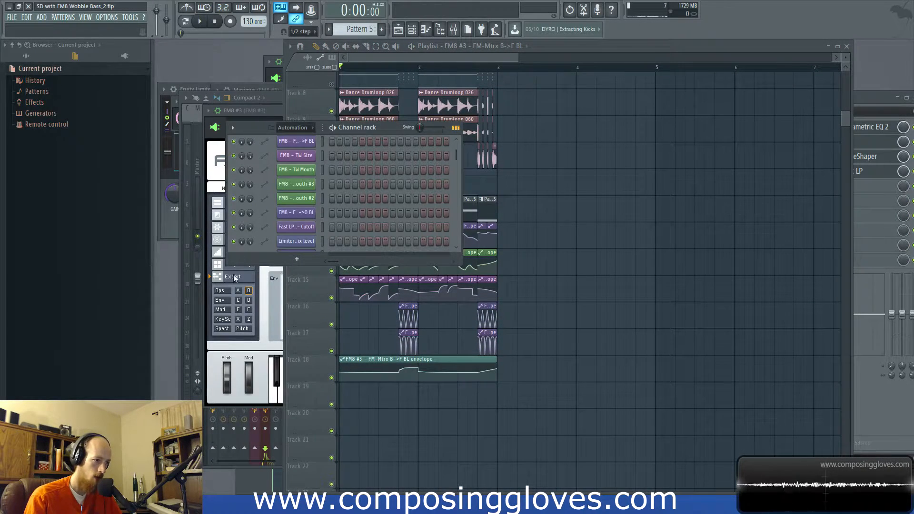
click(264, 333)
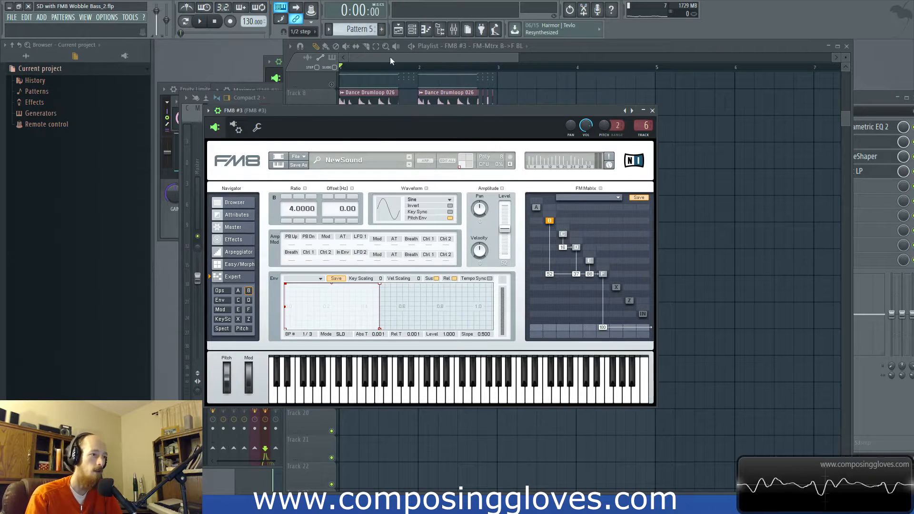
Step: Return to the playlist and listen to the two-bar arrangement from the beginning, stopping playback in bar 2
click(375, 71)
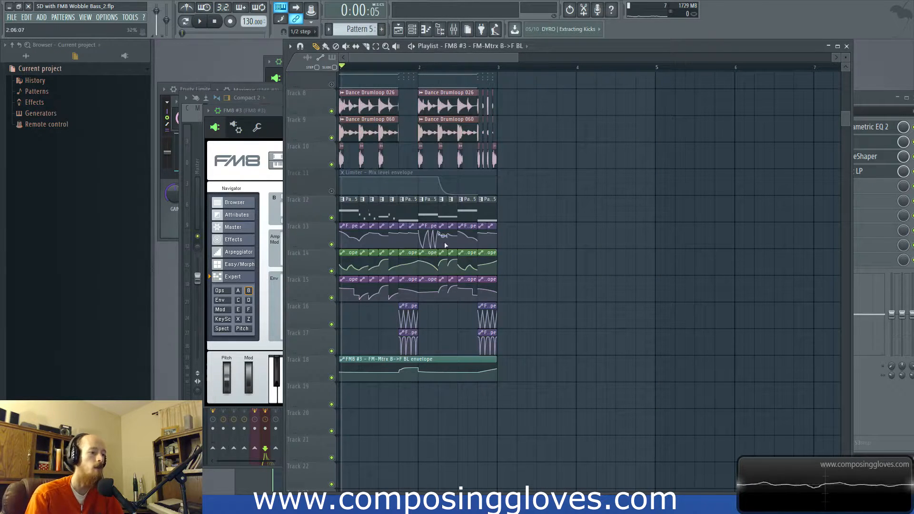
key(space)
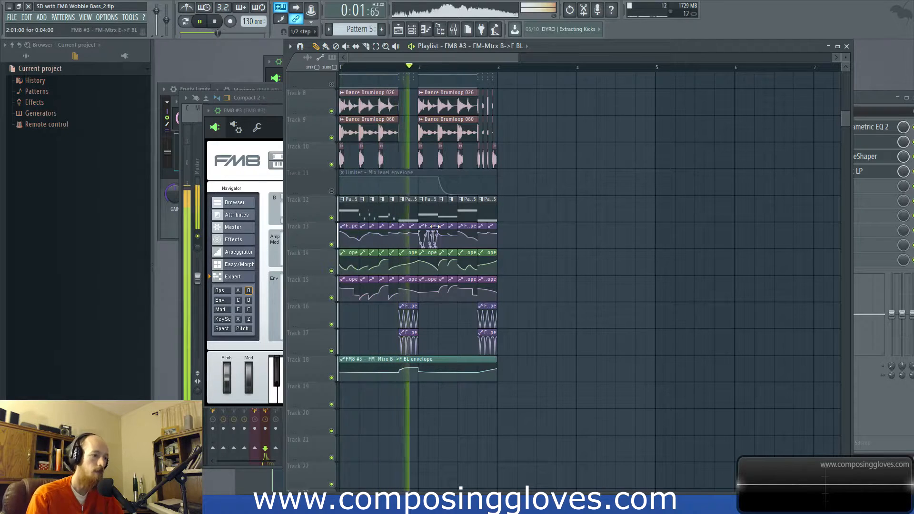
click(332, 85)
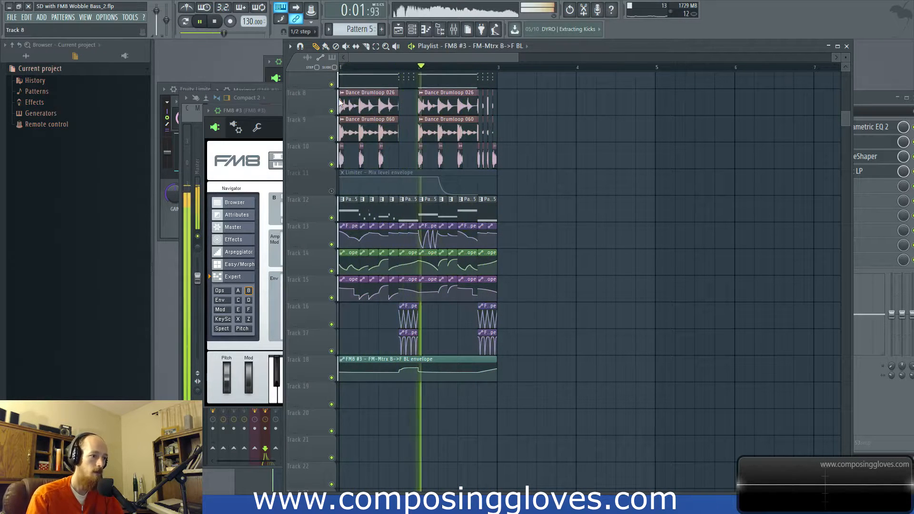
scroll(341, 286, up, 4)
key(space)
scroll(352, 366, down, 4)
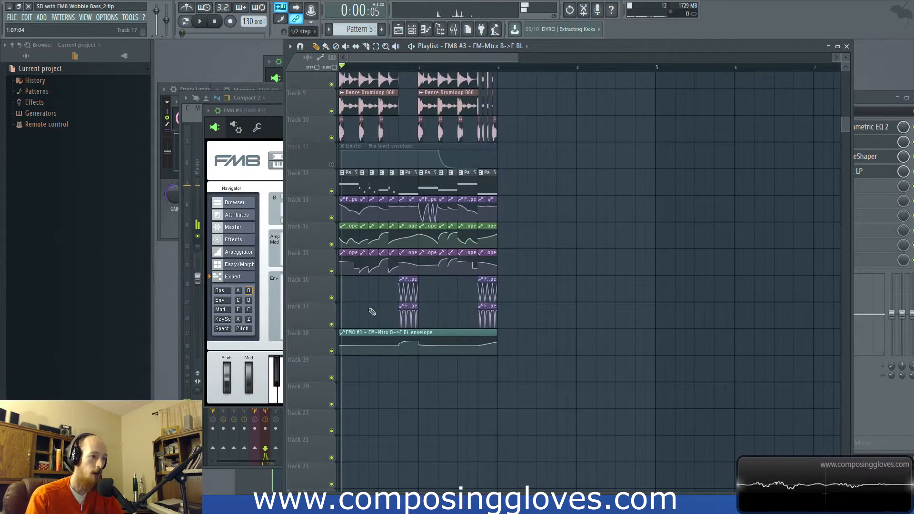
Step: Mute the new bass patterns on Track 12, unmute the original bass patterns on Track 1, and play the arrangement
scroll(359, 266, up, 5)
scroll(328, 172, up, 3)
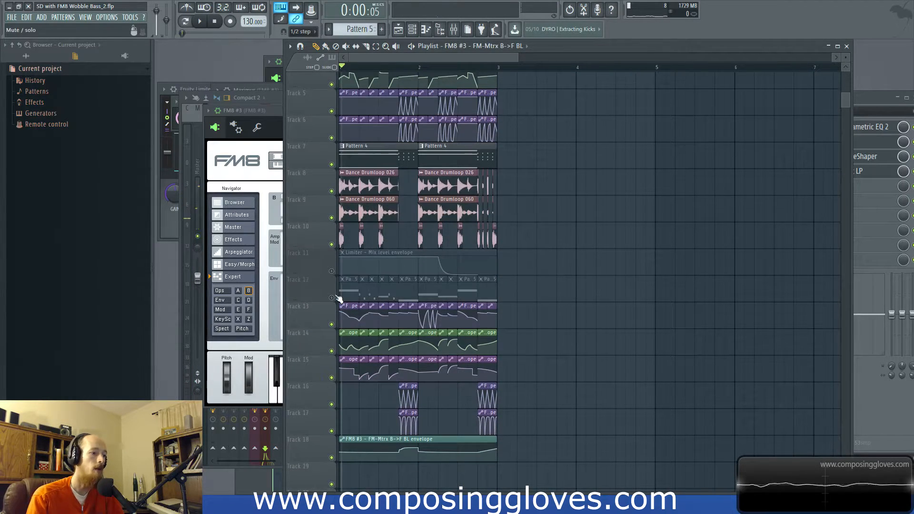
click(332, 94)
click(332, 94)
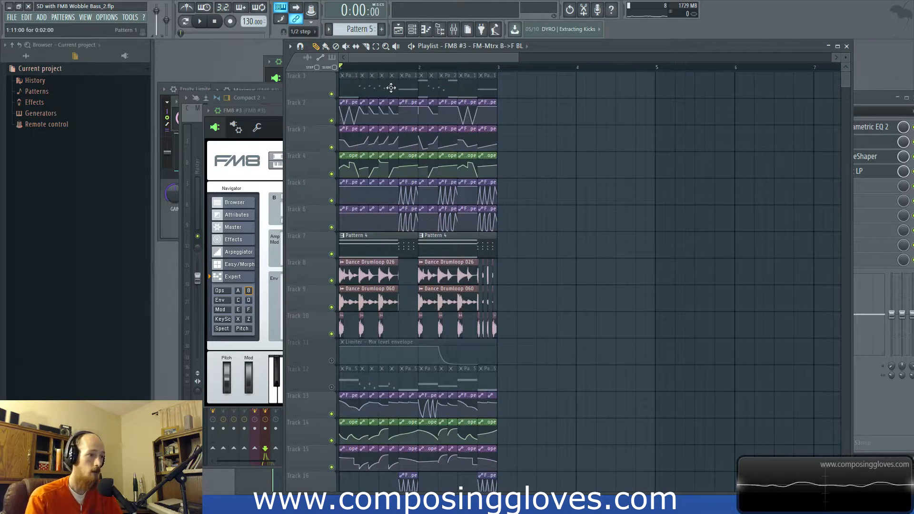
key(space)
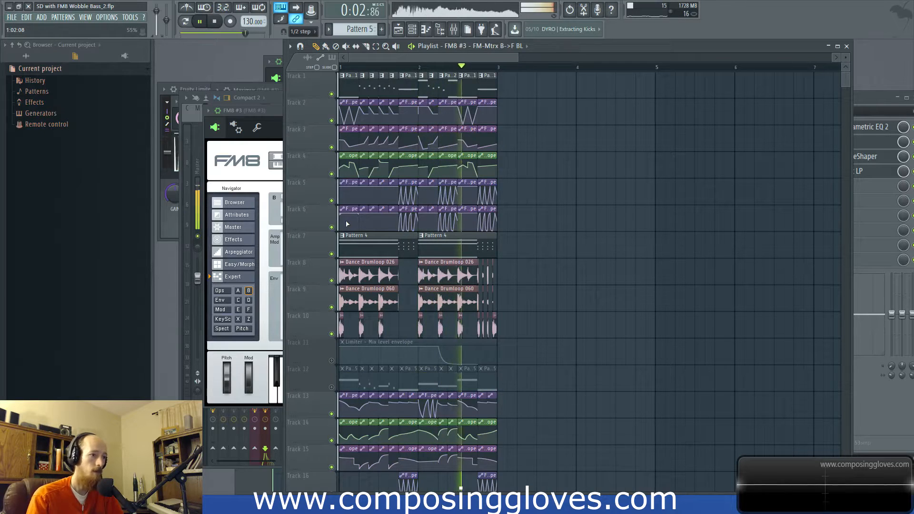
Step: Mute Pattern 4 on Track 7 and unmute the Track 12 bass patterns during playback, listen to both basses, and stop
click(332, 254)
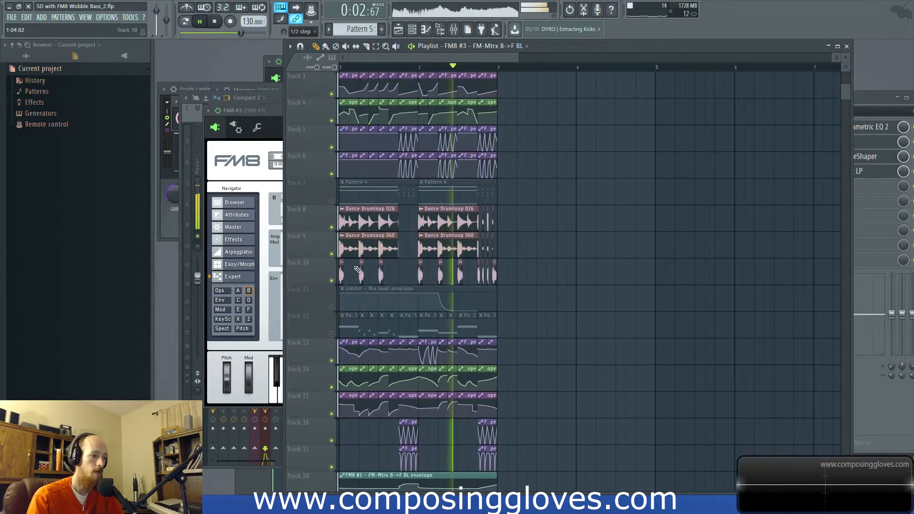
click(332, 334)
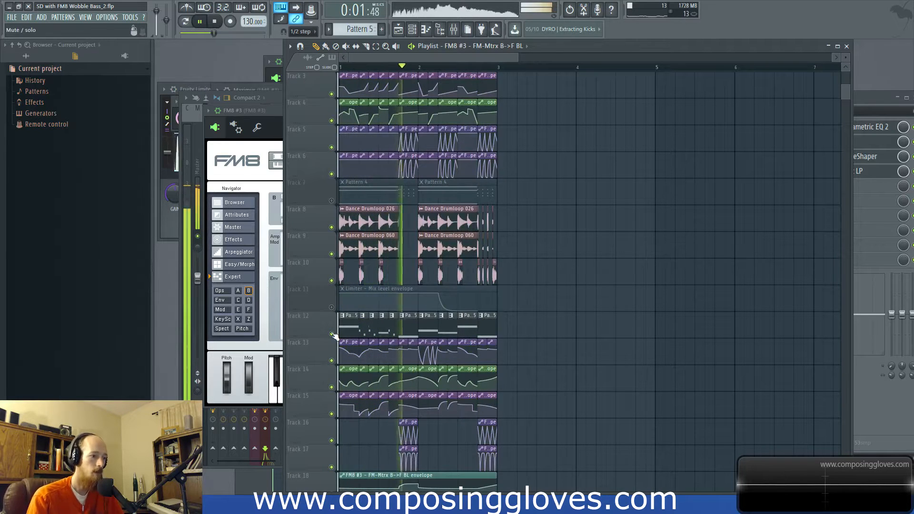
key(space)
scroll(397, 254, up, 1)
scroll(397, 254, up, 1)
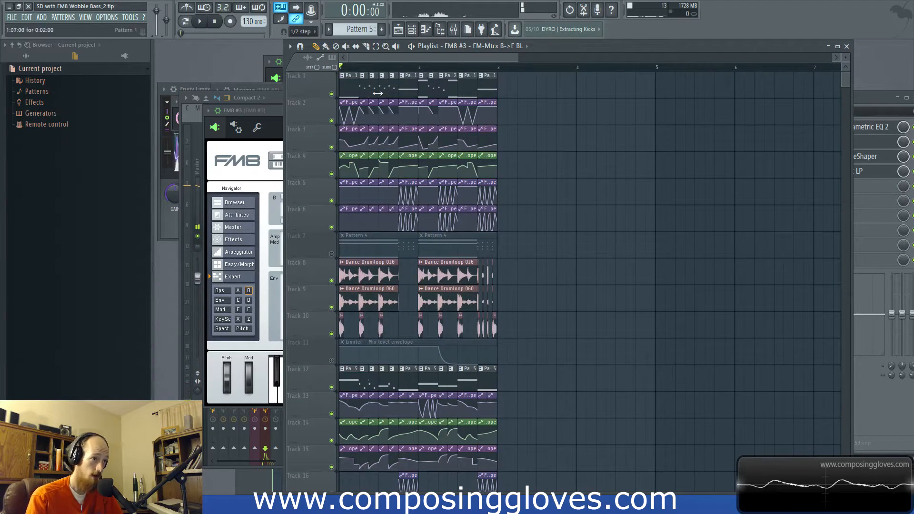